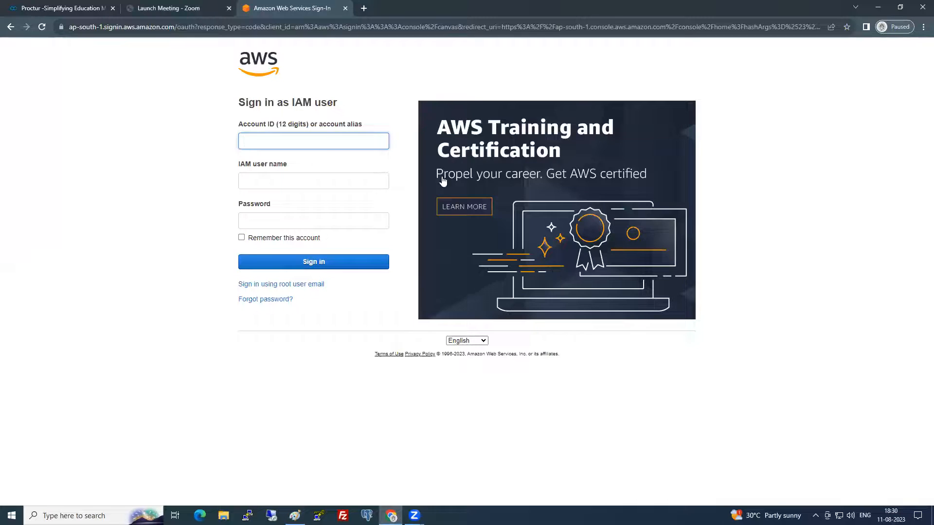
- Sign in as the saved IAM user with the account password and MFA code
left_click(341, 137)
left_click(334, 171)
left_click(317, 184)
left_click(323, 207)
left_click(321, 218)
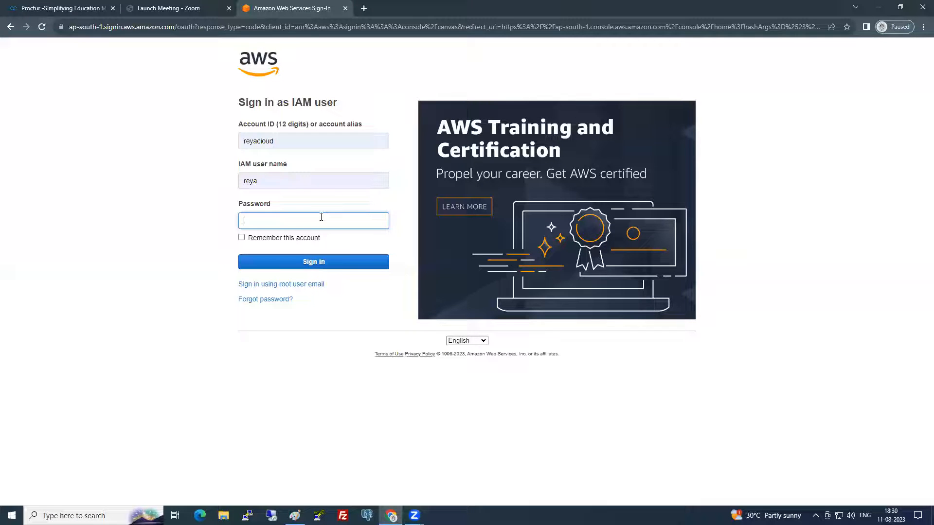
type("*")
left_click(326, 262)
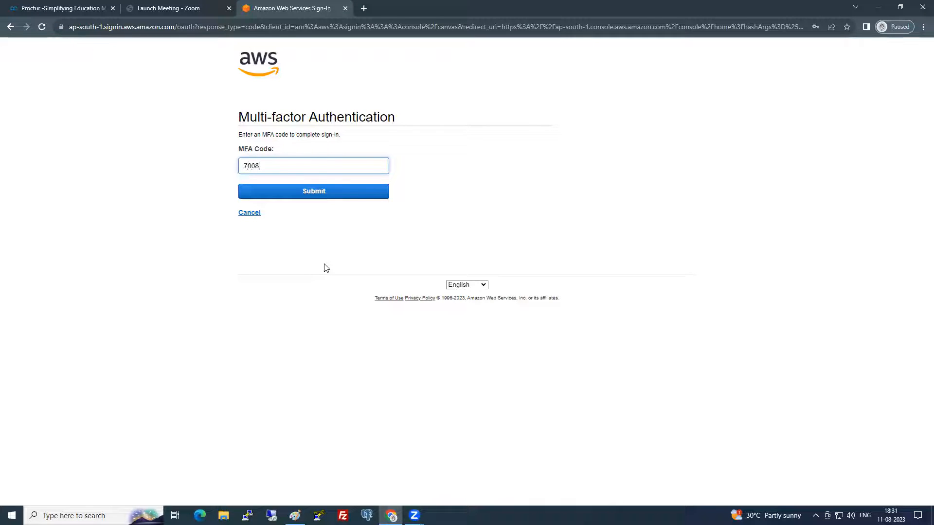
key("Return")
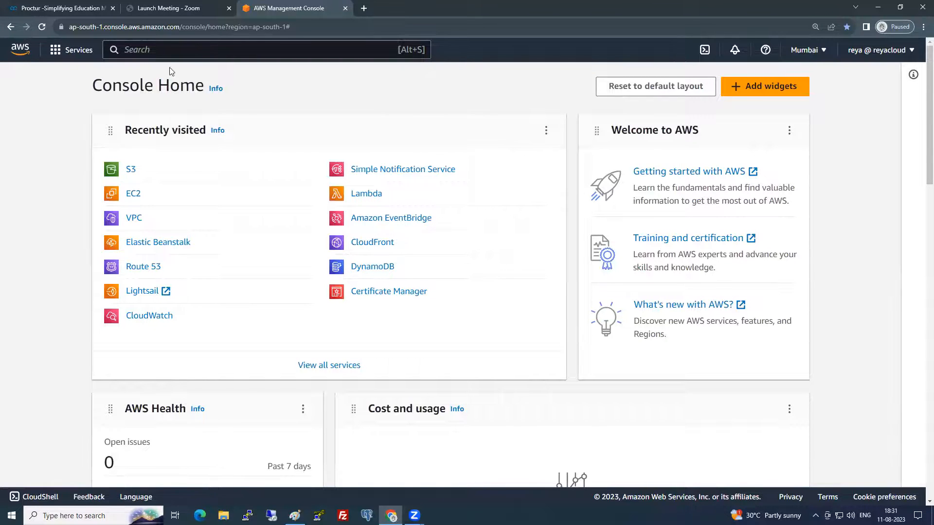
- Create a VPC-only network named MumbaiVPC with IPv4 CIDR 192.168.0.0/16
left_click(135, 219)
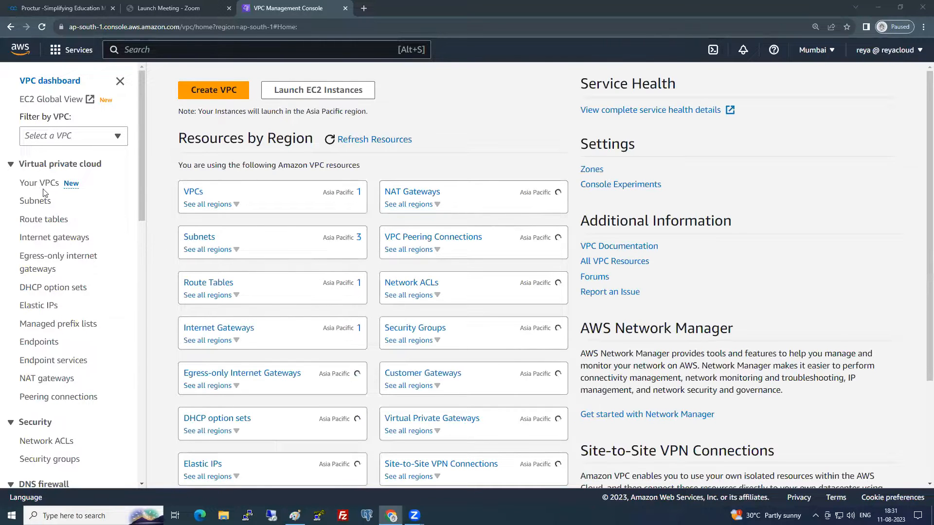
left_click(40, 187)
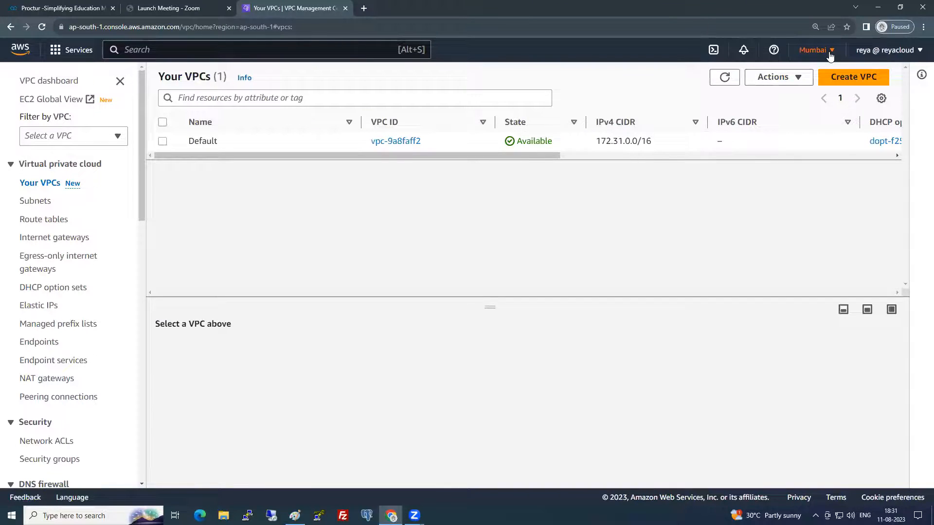
left_click(853, 77)
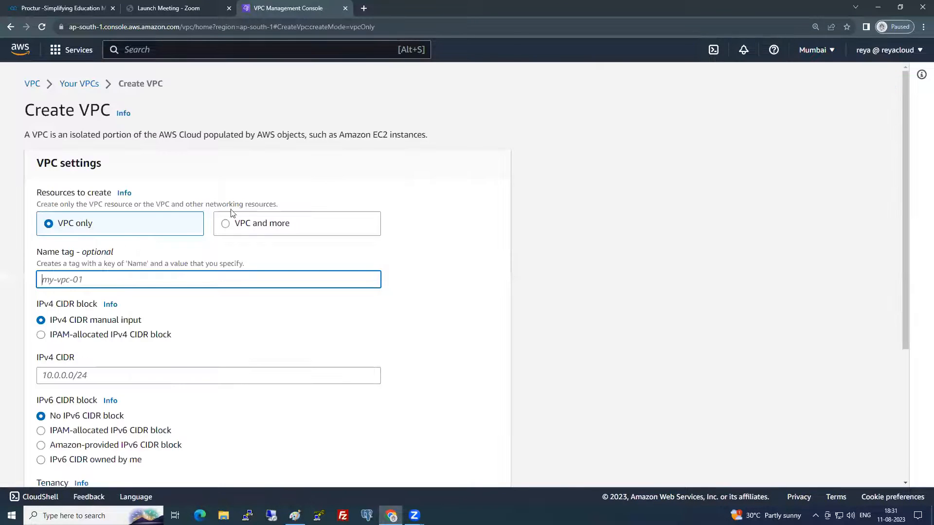
type("MumbaiVPC")
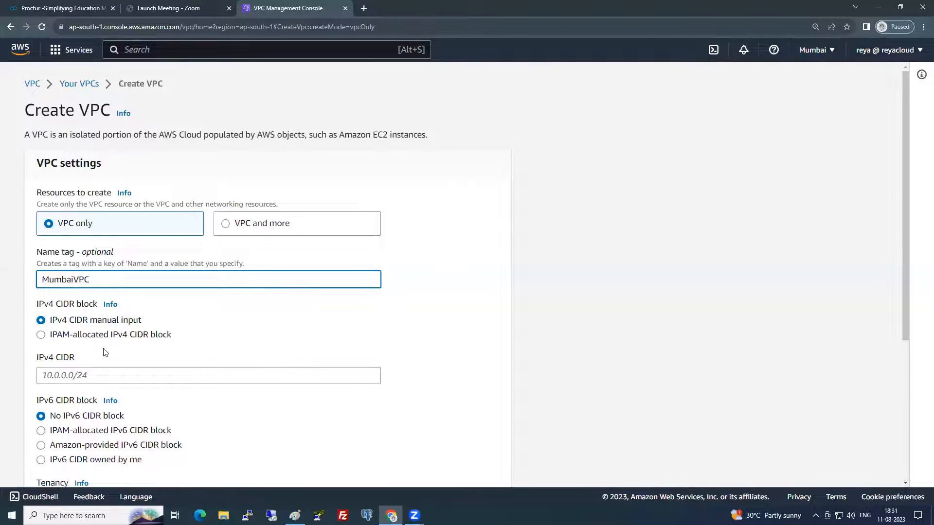
left_click(96, 377)
type("192.168.0.0/16")
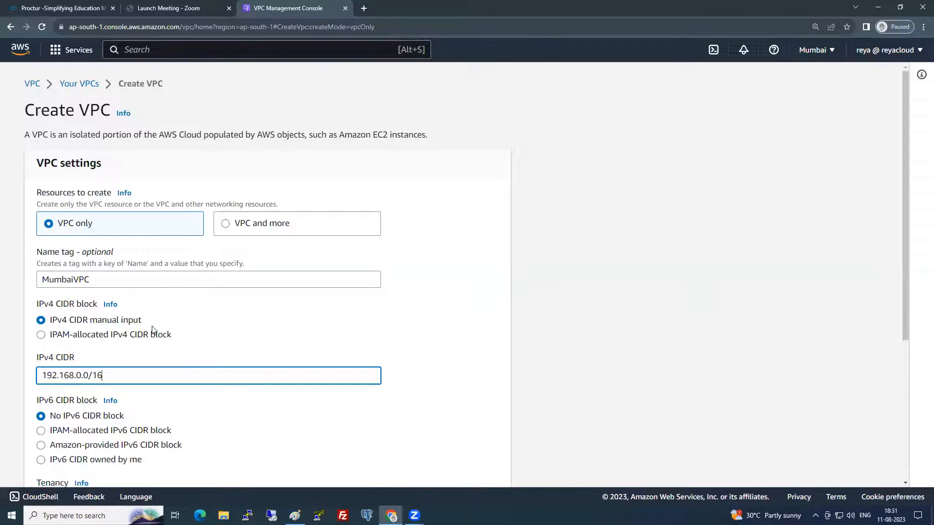
scroll(152, 331, "down", 5)
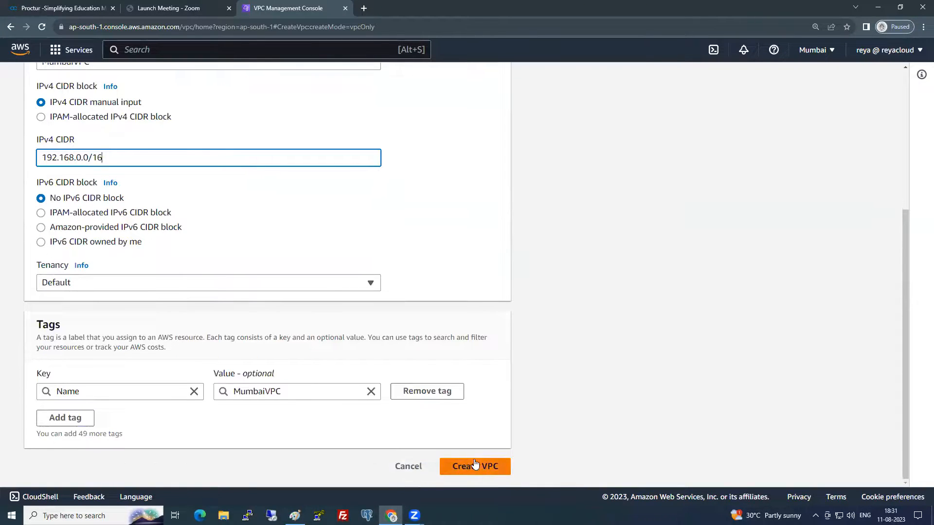
left_click(475, 464)
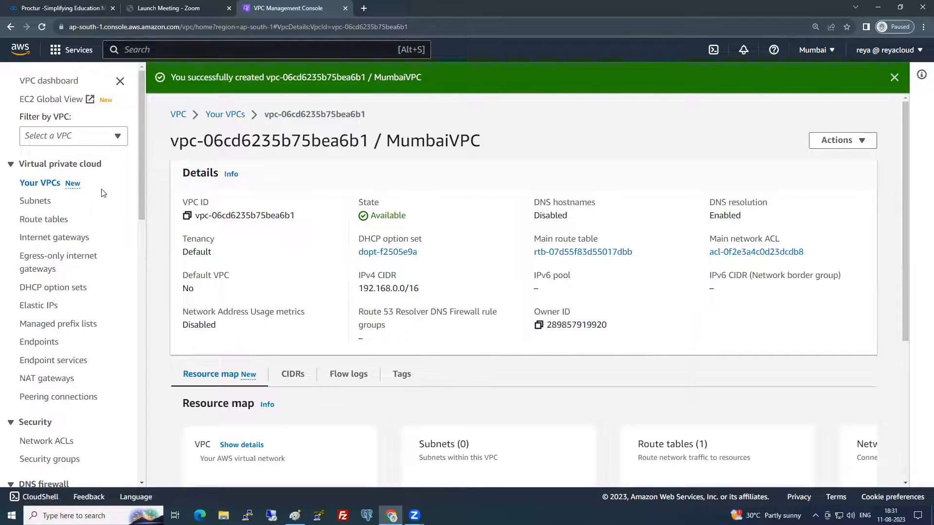
left_click(67, 238)
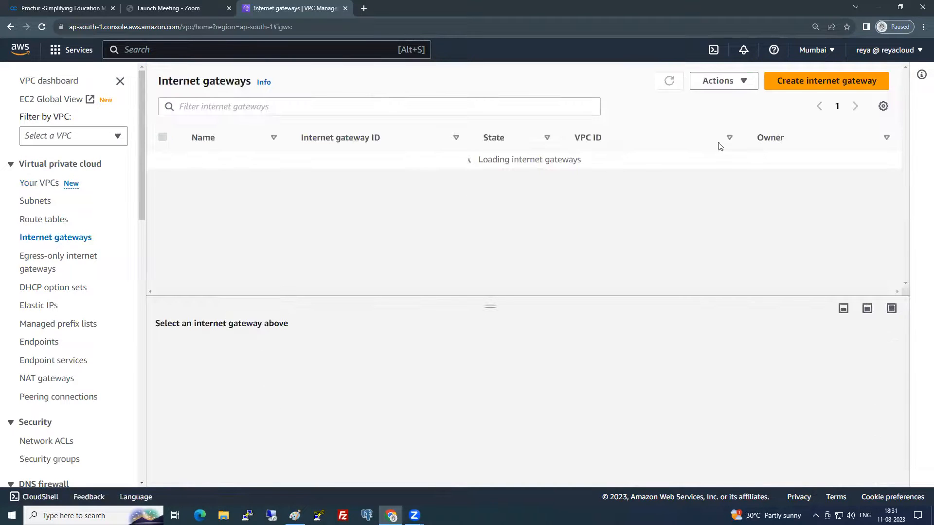
- Create an internet gateway named MumbaiIGW
left_click(826, 81)
left_click(173, 247)
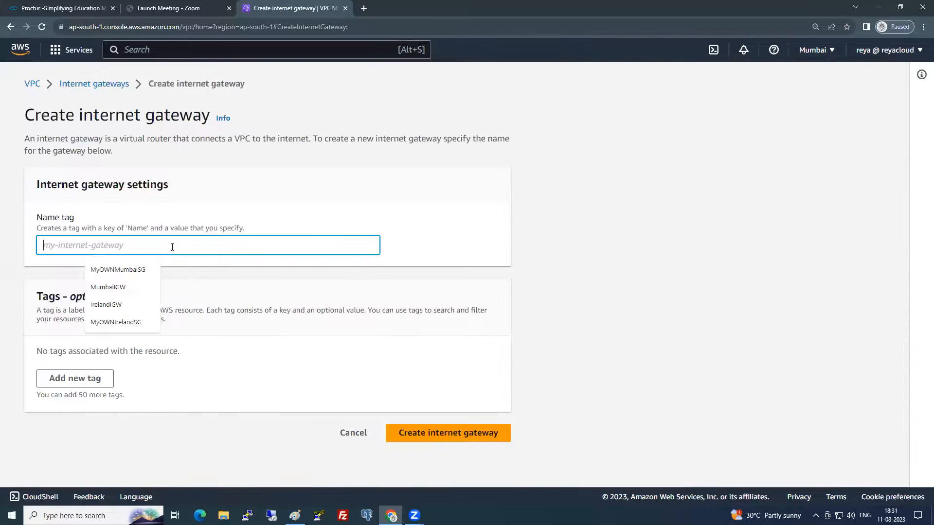
left_click(112, 288)
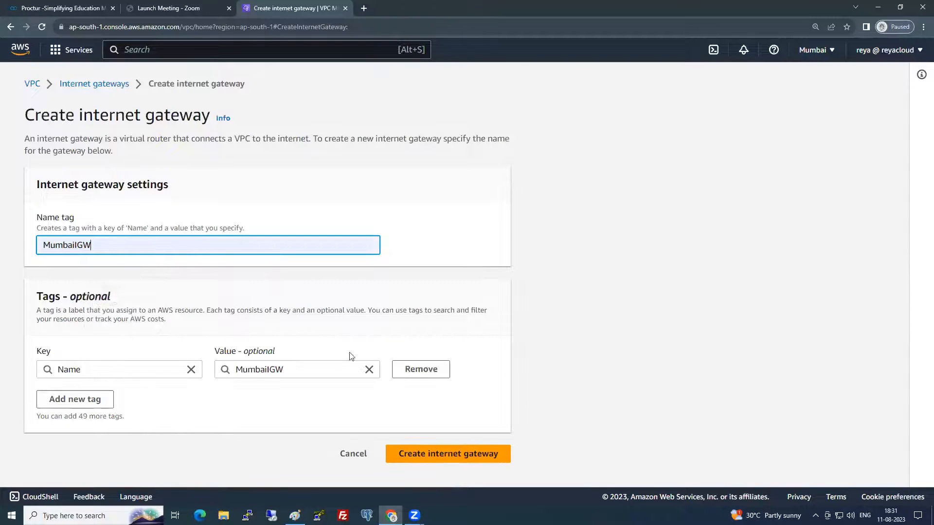
left_click(448, 454)
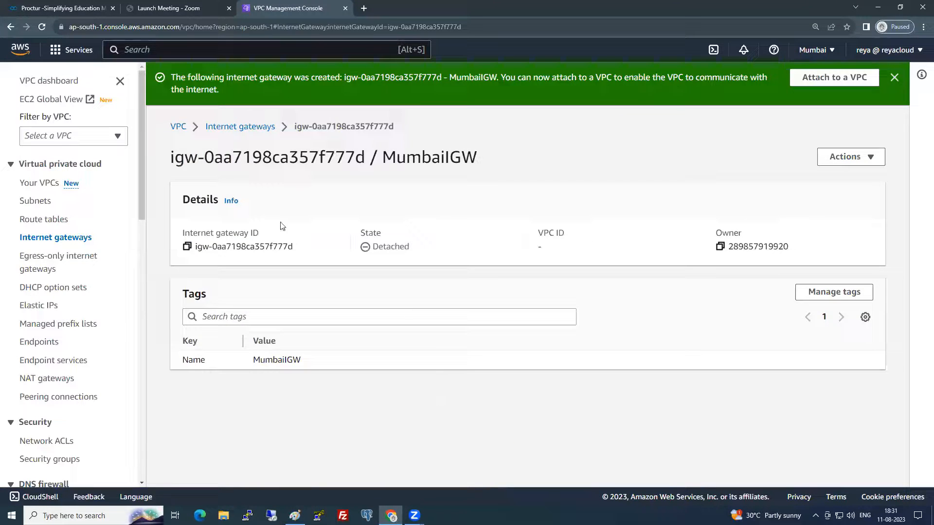
left_click(251, 128)
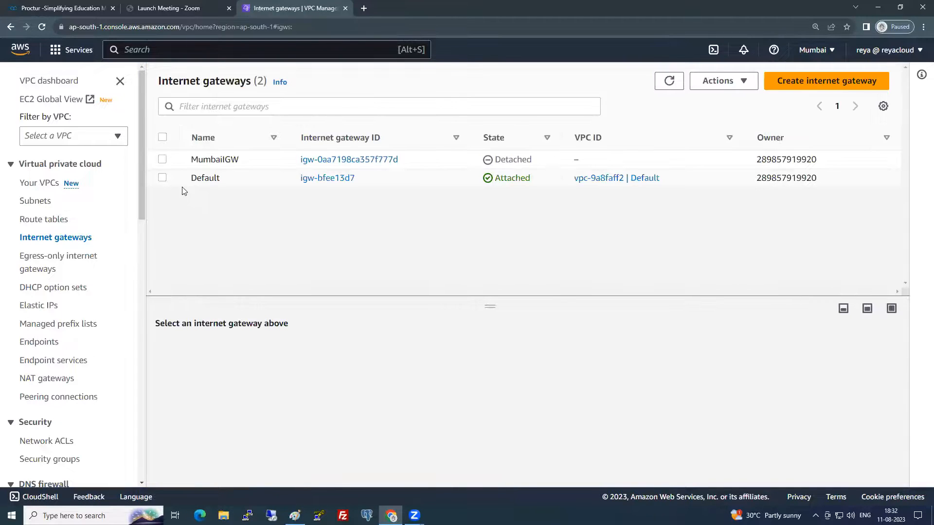
- Attach MumbaiIGW to MumbaiVPC
left_click(161, 160)
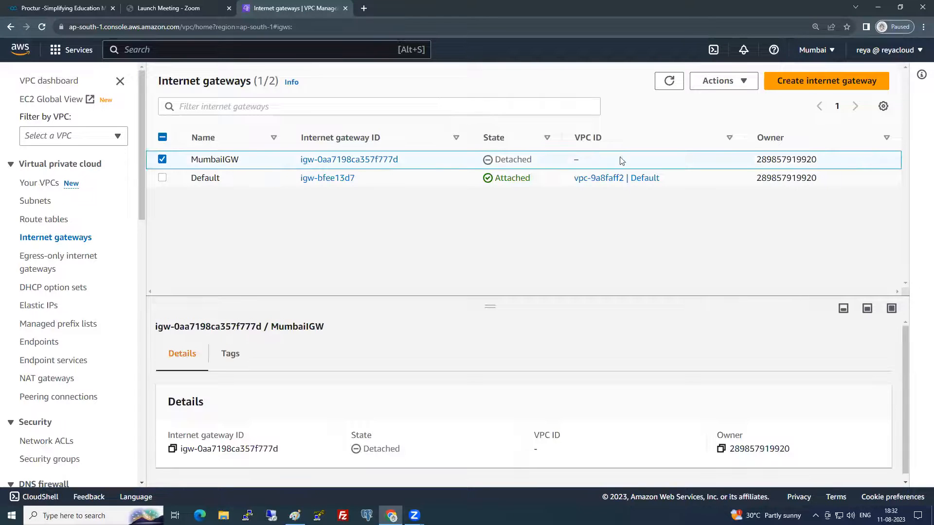
left_click(743, 81)
left_click(735, 117)
left_click(299, 227)
left_click(217, 248)
left_click(459, 300)
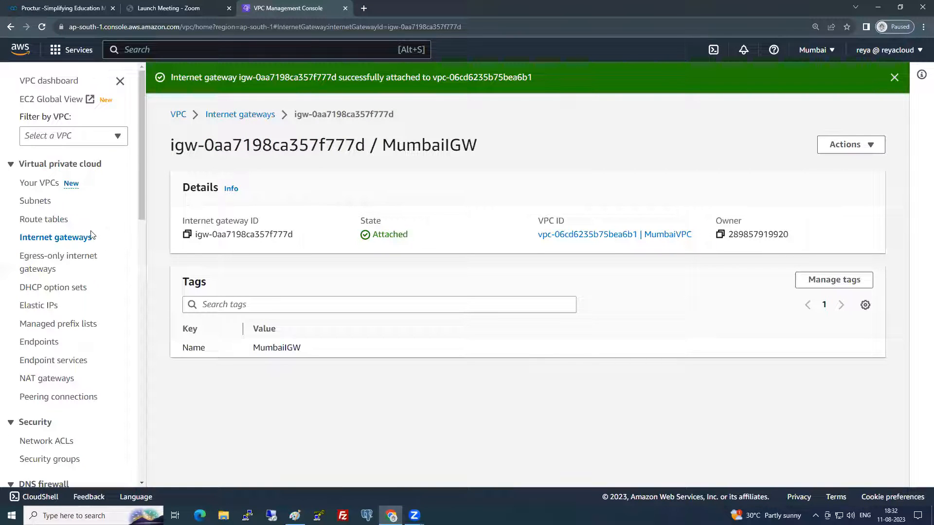
- Define a subnet in MumbaiVPC named Public Subnet, ap-south-1a, CIDR 192.168.1.0/24
left_click(35, 200)
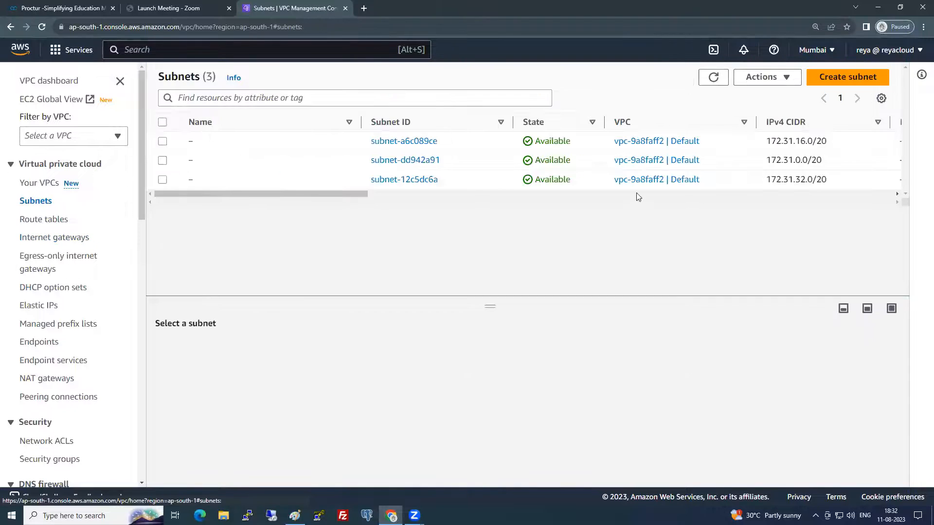
left_click(811, 85)
left_click(163, 206)
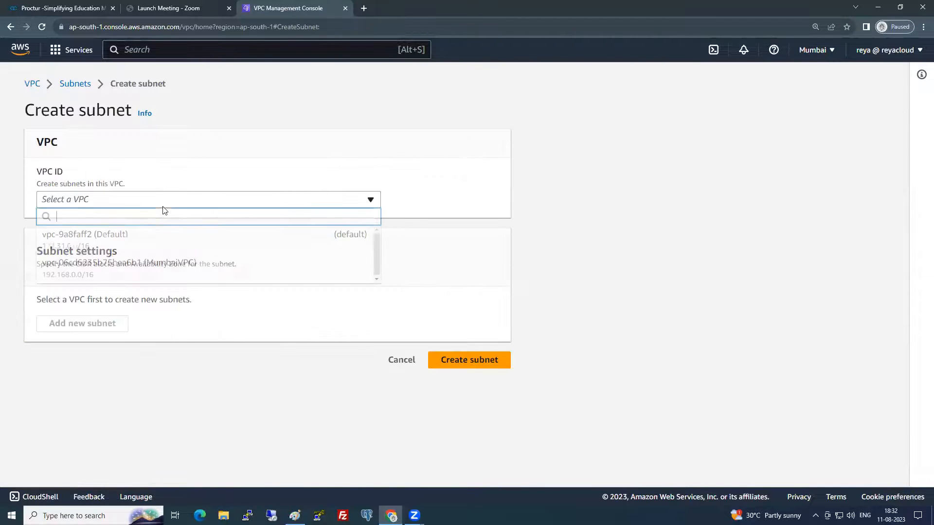
left_click(169, 263)
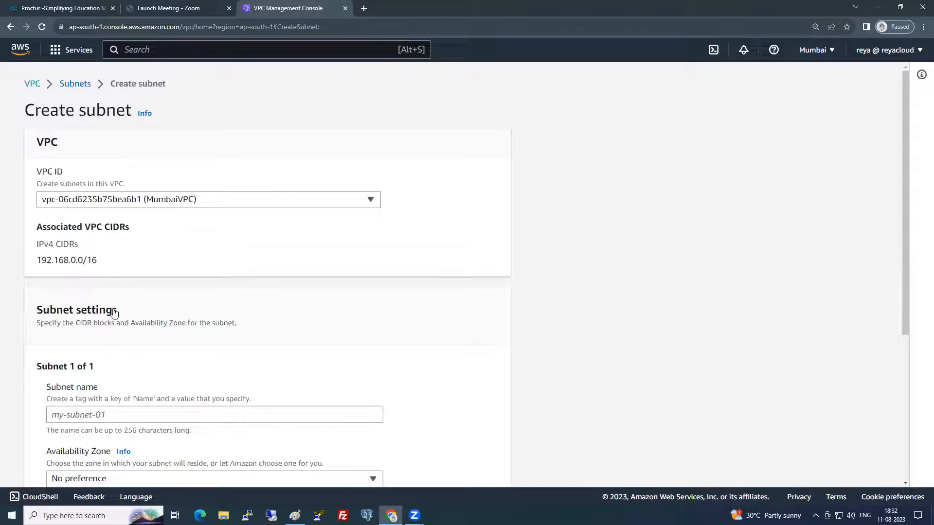
scroll(115, 291, "down", 4)
left_click(110, 221)
type("Publ")
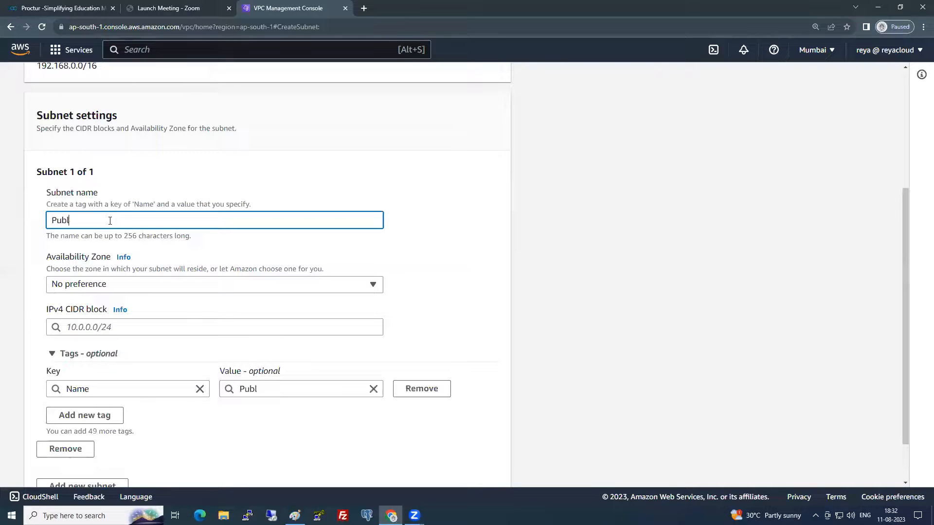
type("ic Subnet")
left_click(133, 283)
left_click(139, 336)
left_click(141, 330)
type("192.168.1.0/24")
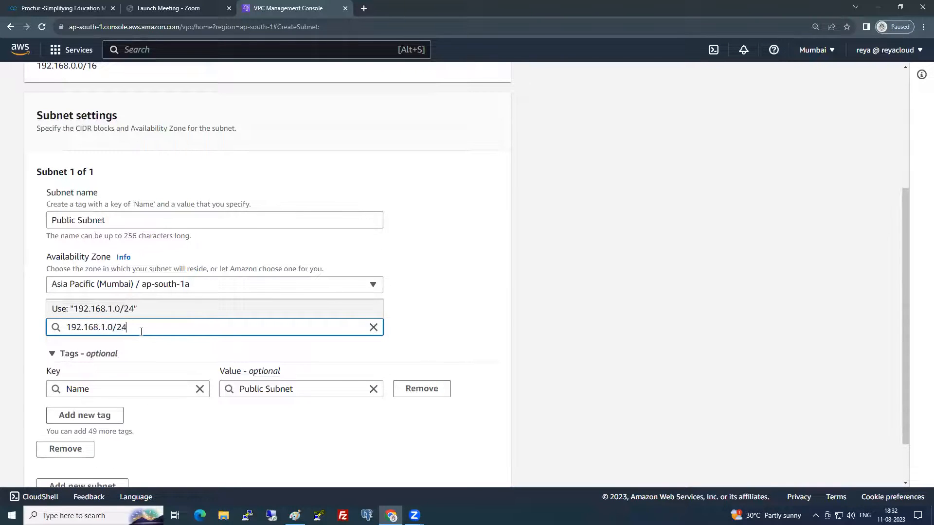
scroll(194, 370, "down", 2)
left_click(642, 319)
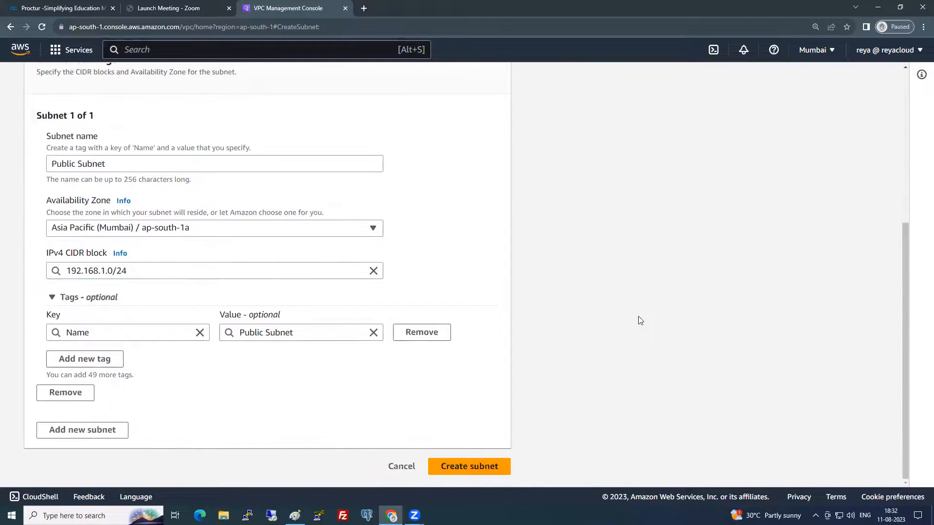
- Add Private Subnet in ap-south-1b with CIDR 192.168.2.0/24 and create both subnets
left_click(97, 431)
scroll(177, 246, "down", 5)
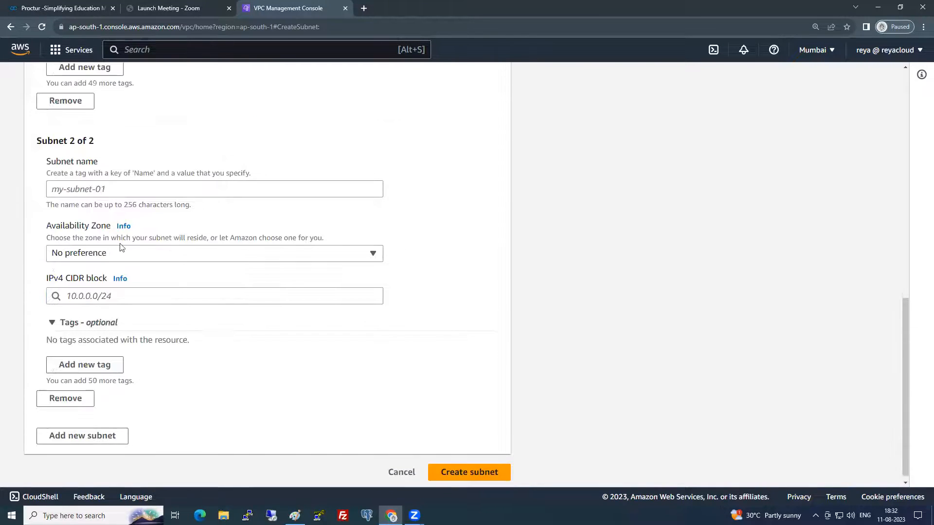
left_click_drag(128, 202, 129, 183)
left_click(129, 190)
type("Private ")
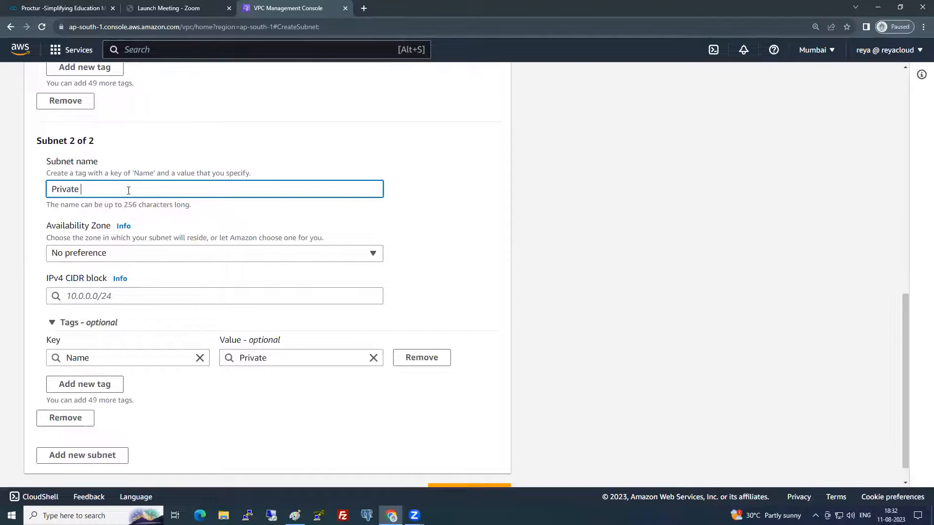
type("Subnet")
left_click(164, 257)
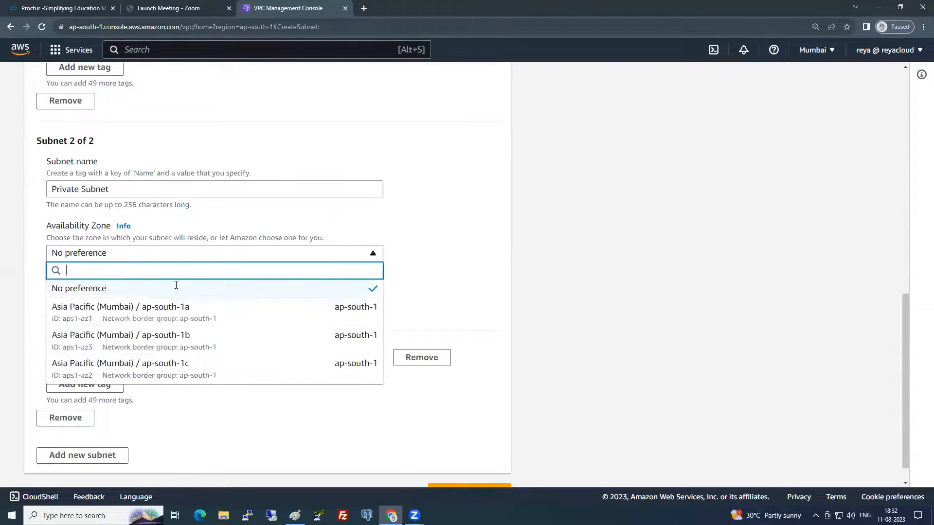
left_click(188, 335)
left_click(146, 298)
type("1")
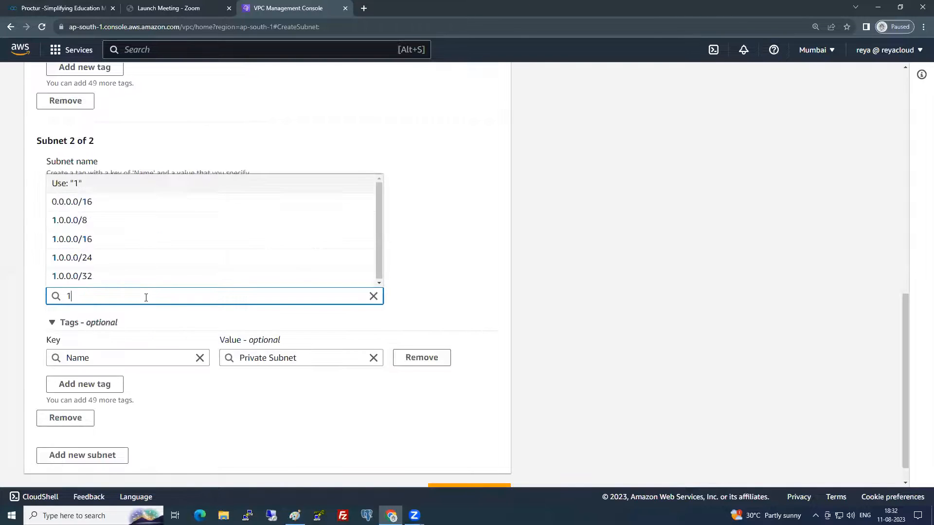
type("92.168.2.0")
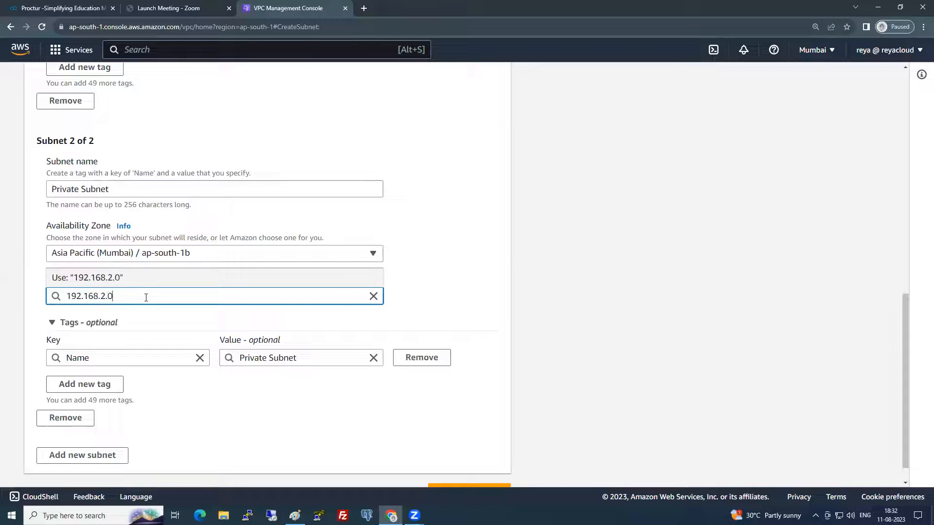
type("/24")
left_click(567, 325)
scroll(535, 358, "down", 1)
left_click(507, 466)
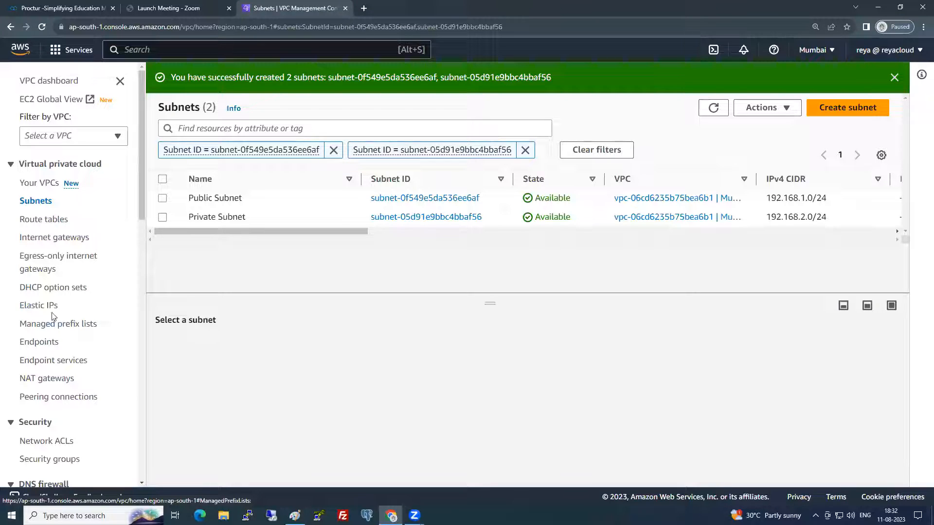
left_click(43, 379)
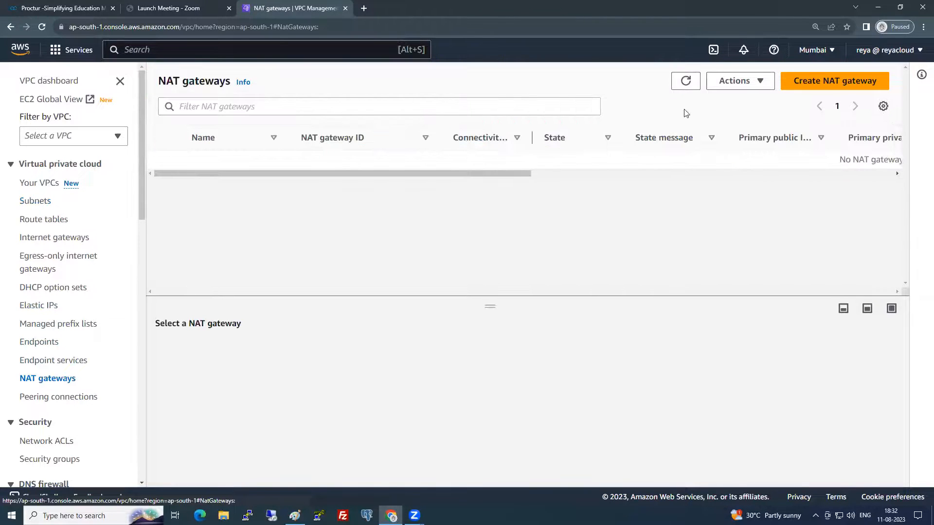
- Create NAT gateway MumbaiNAT in Public Subnet using a newly allocated Elastic IP
left_click(832, 82)
left_click(219, 247)
type("MumbaiNAT")
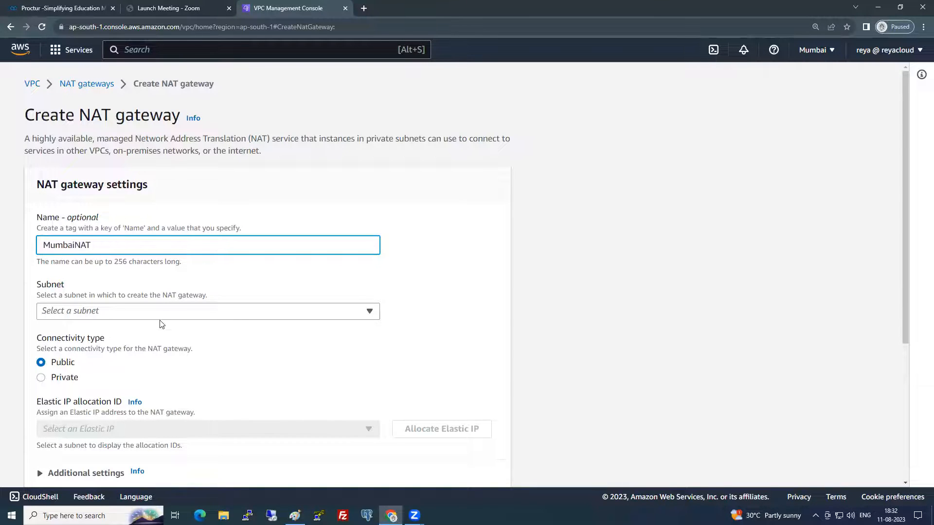
left_click(162, 314)
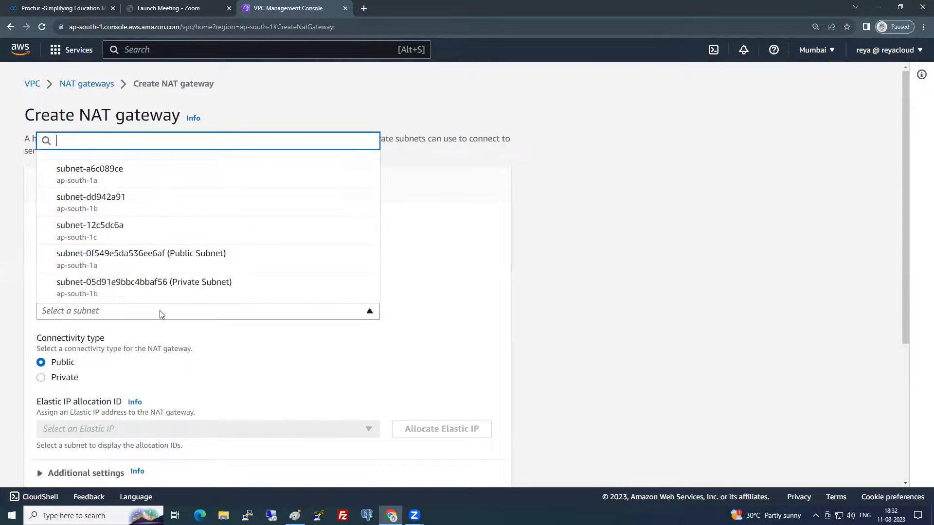
left_click(168, 261)
scroll(172, 377, "down", 3)
left_click(130, 287)
left_click(131, 287)
left_click(434, 289)
scroll(92, 278, "down", 4)
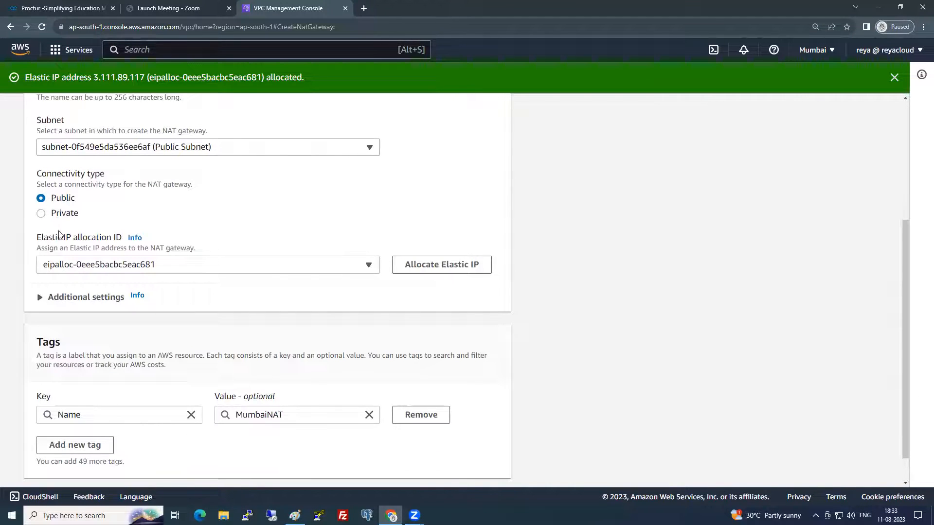
scroll(100, 326, "down", 1)
left_click(443, 466)
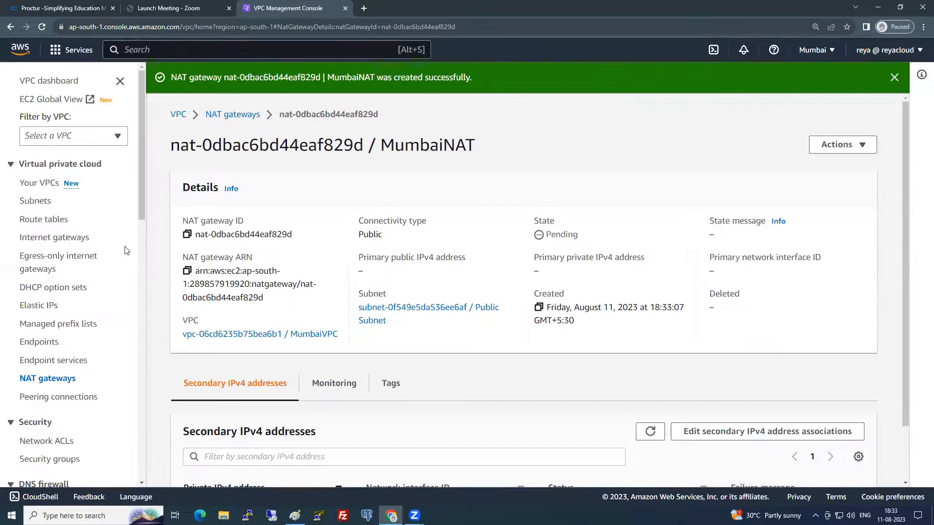
- Create a route table named Public RT in MumbaiVPC
left_click(62, 222)
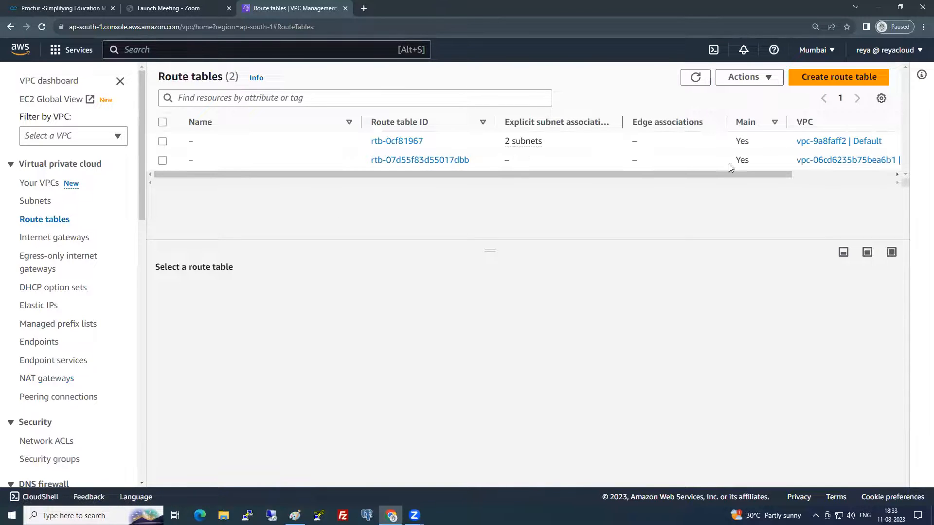
left_click(834, 82)
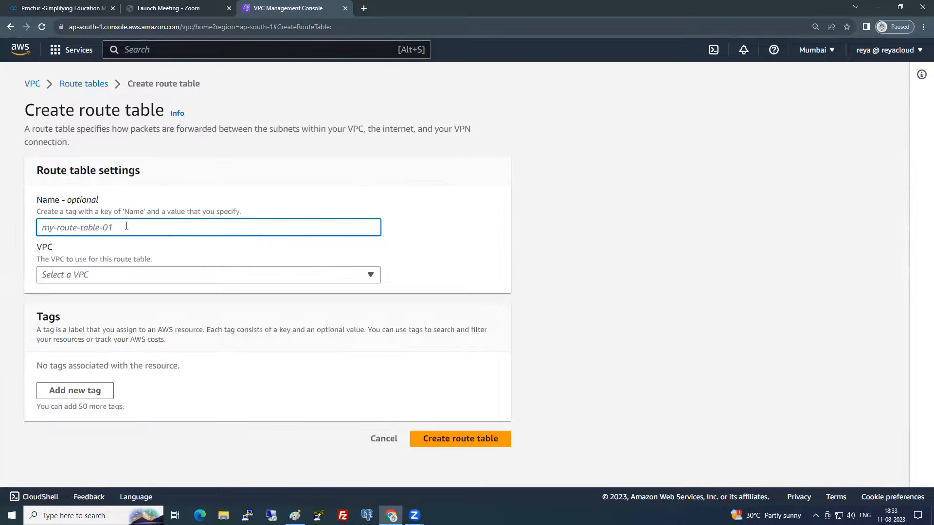
type("Public RT")
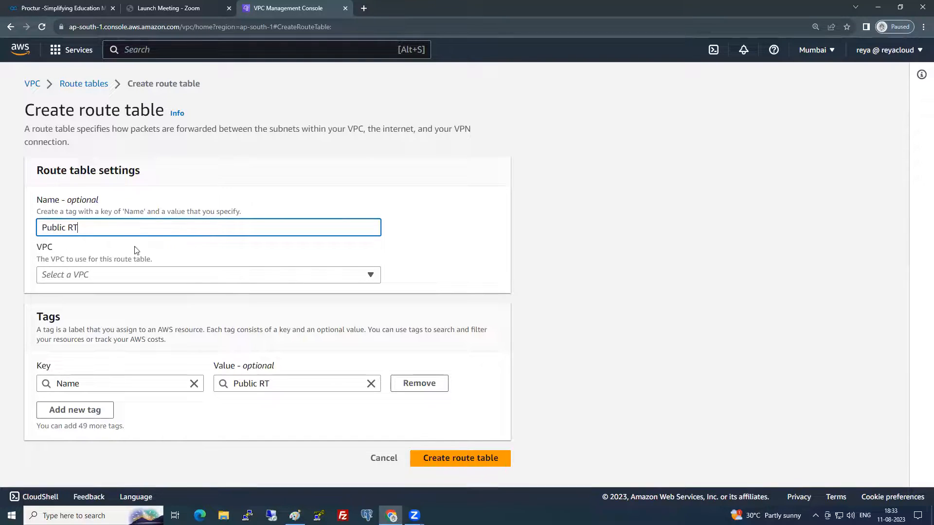
left_click(134, 274)
left_click(138, 330)
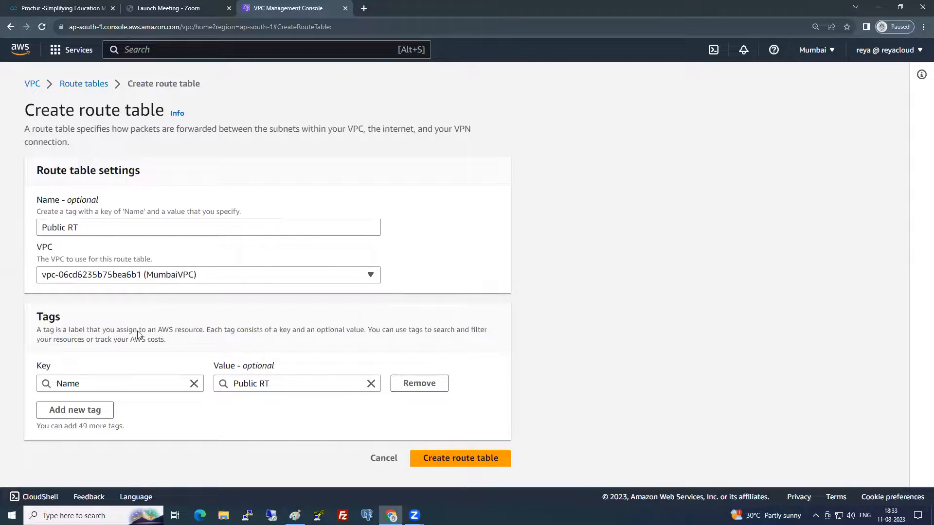
left_click(444, 459)
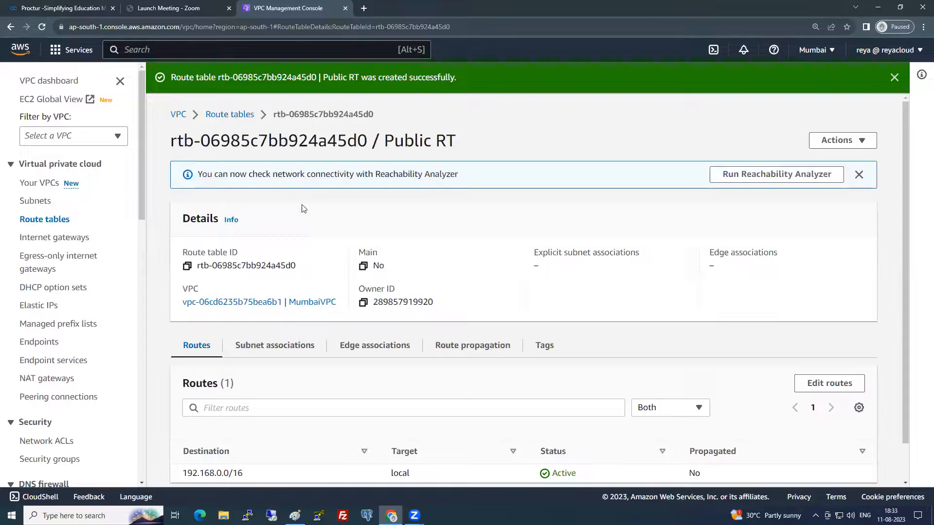
left_click(245, 122)
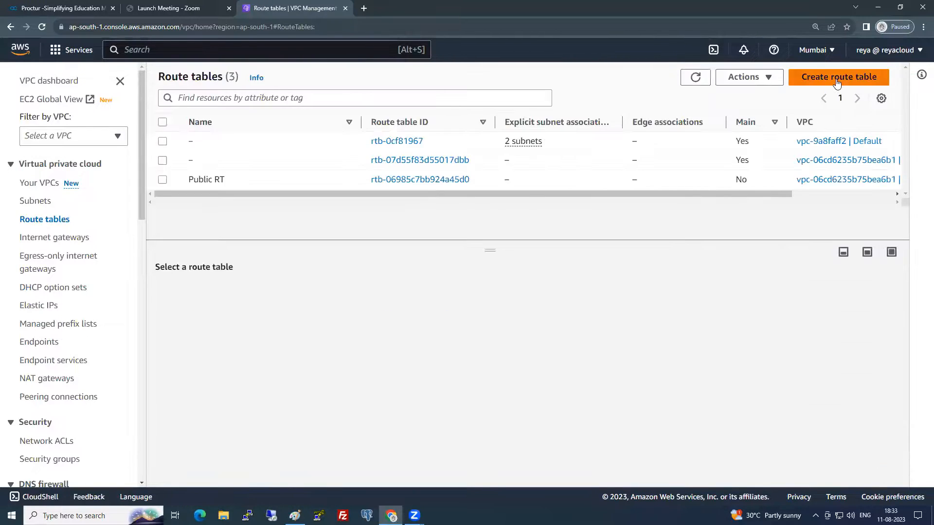
- Create a second route table named Private RT in MumbaiVPC
left_click(839, 76)
type("Private RT")
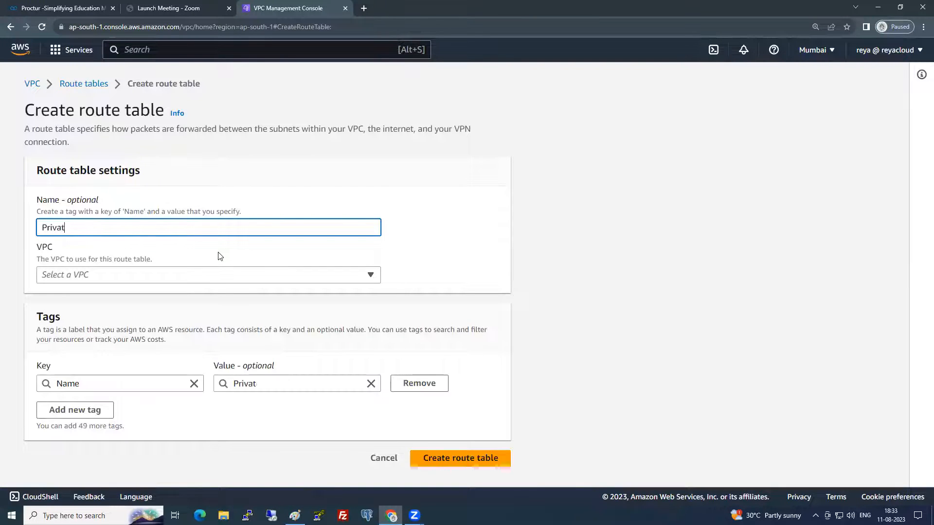
left_click(237, 275)
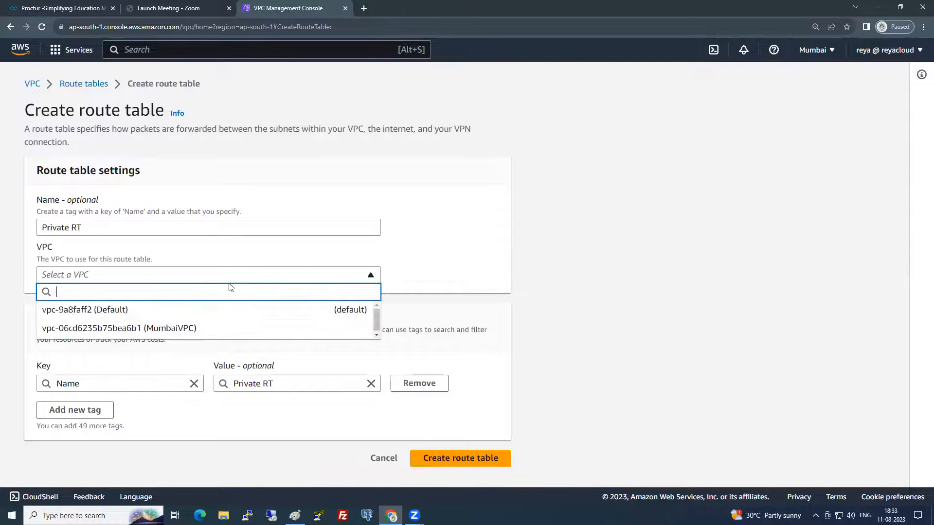
left_click(188, 326)
left_click(460, 451)
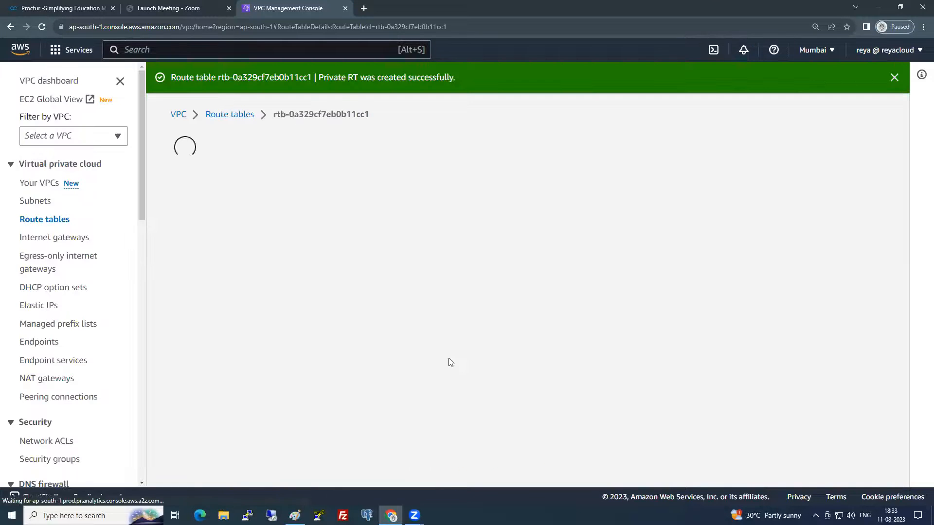
left_click(45, 219)
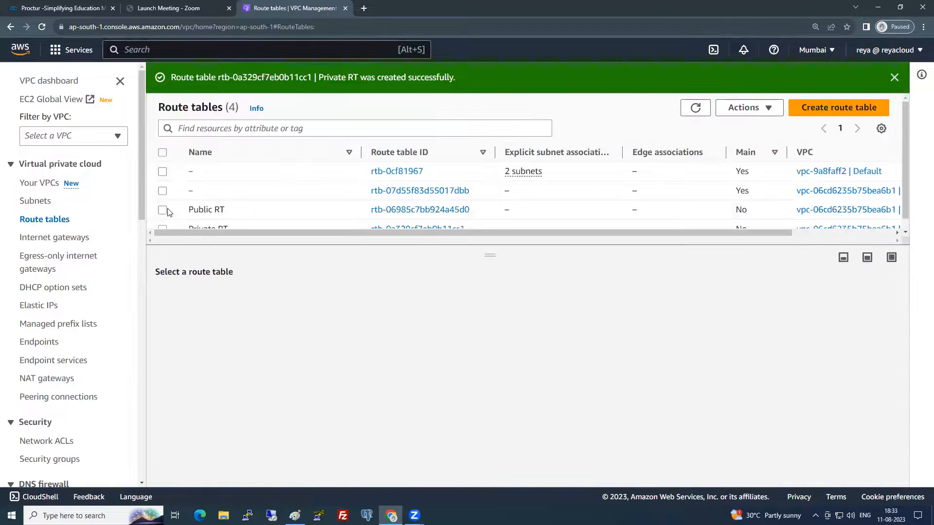
left_click(162, 210)
left_click(232, 296)
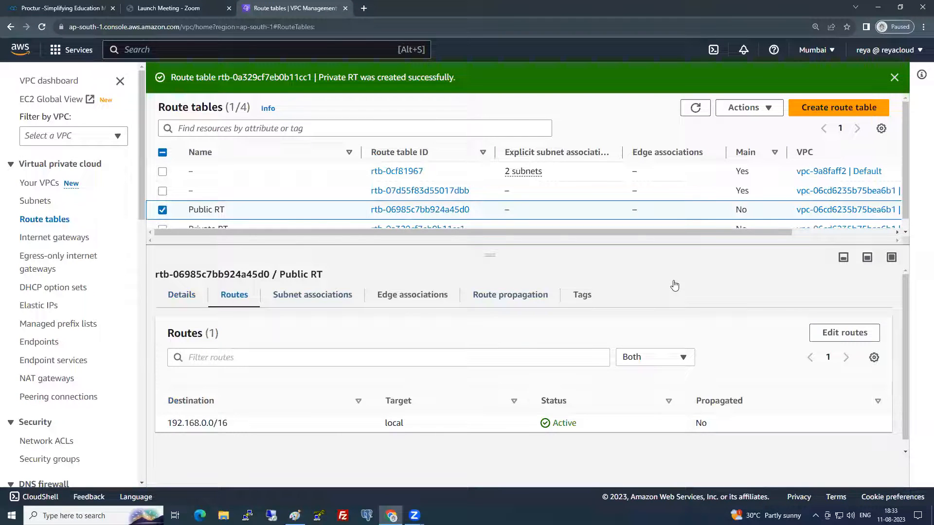
- Add a 0.0.0.0/0 route to the internet gateway on Public RT
left_click(843, 332)
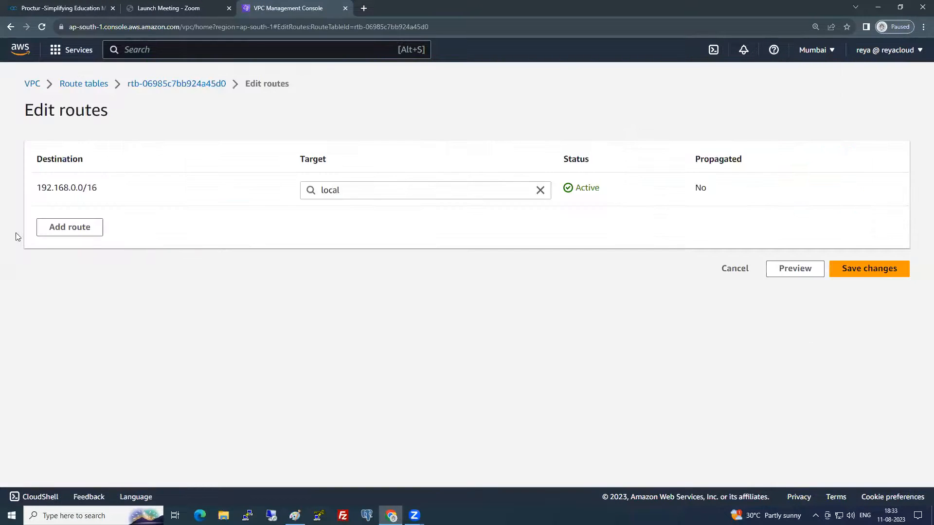
left_click(73, 226)
left_click(164, 229)
left_click(115, 243)
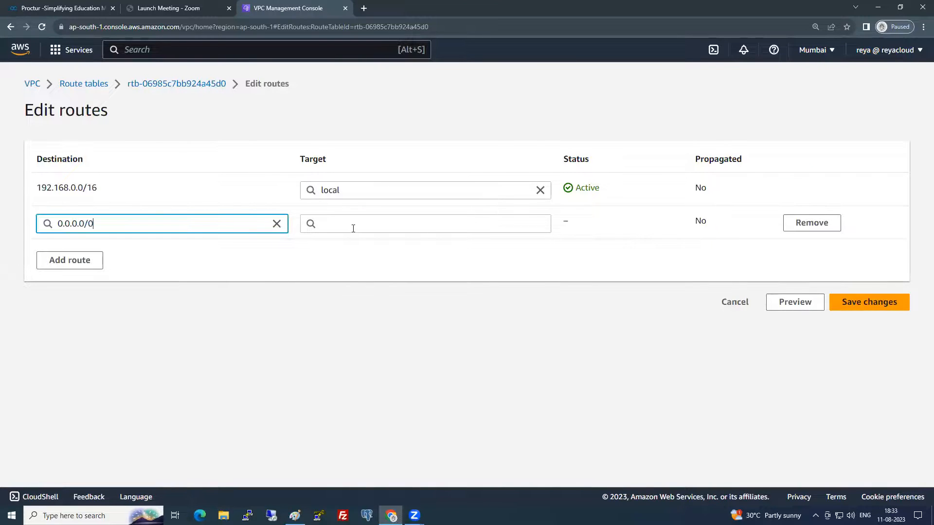
left_click(352, 228)
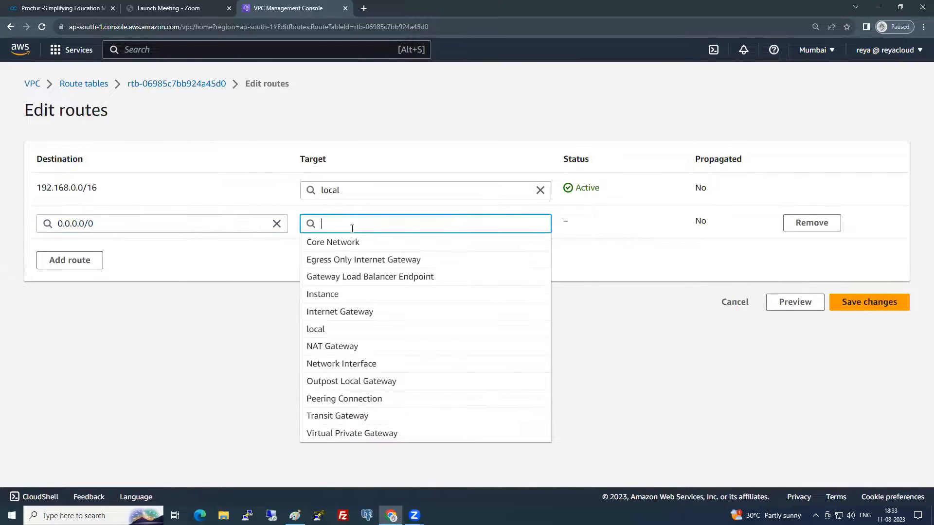
left_click(355, 312)
left_click(381, 246)
left_click(883, 310)
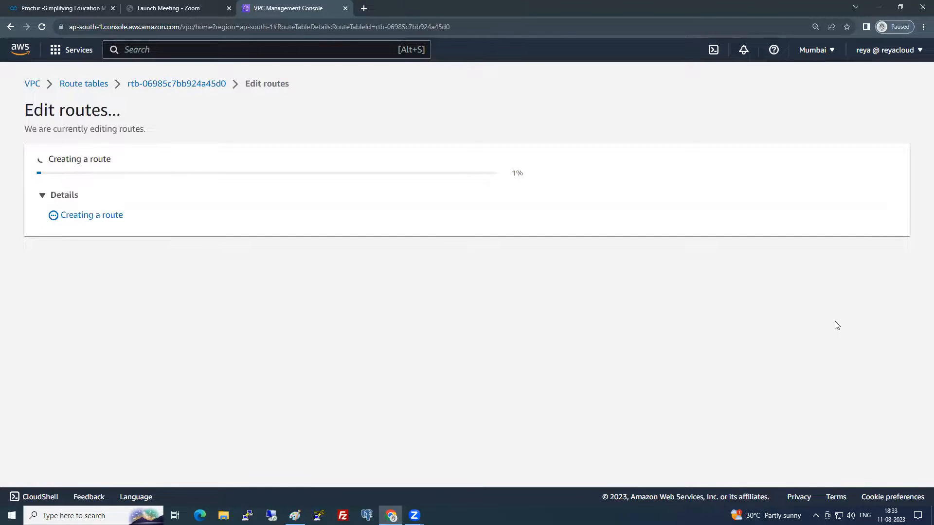
- Associate Public Subnet with Public RT
left_click(282, 364)
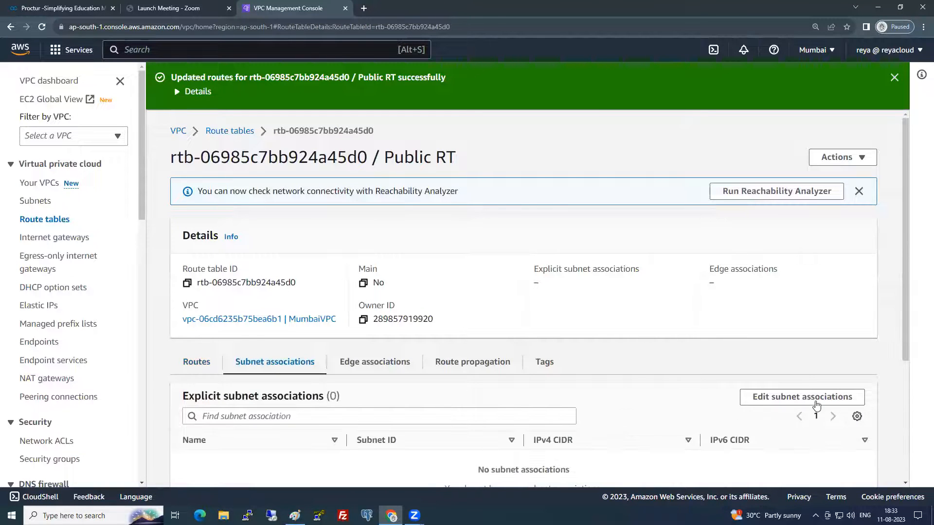
left_click(800, 396)
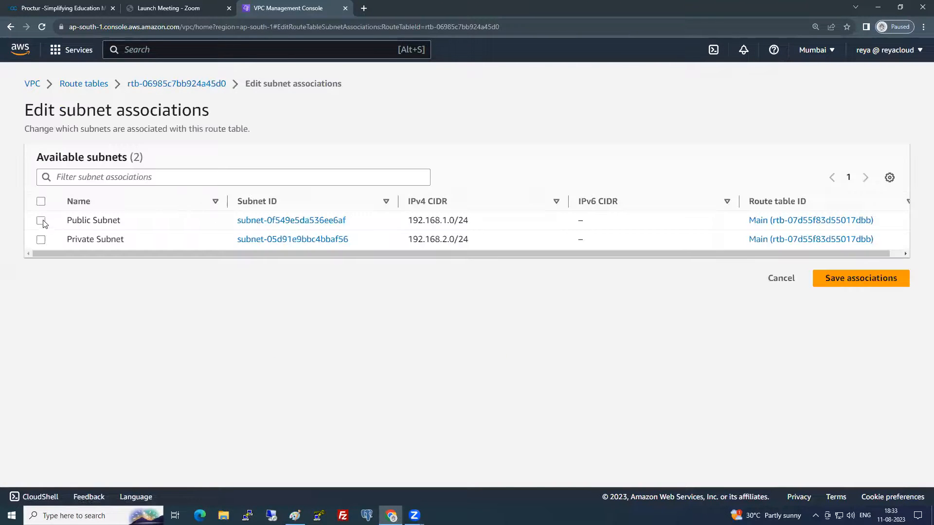
left_click(43, 222)
left_click(830, 358)
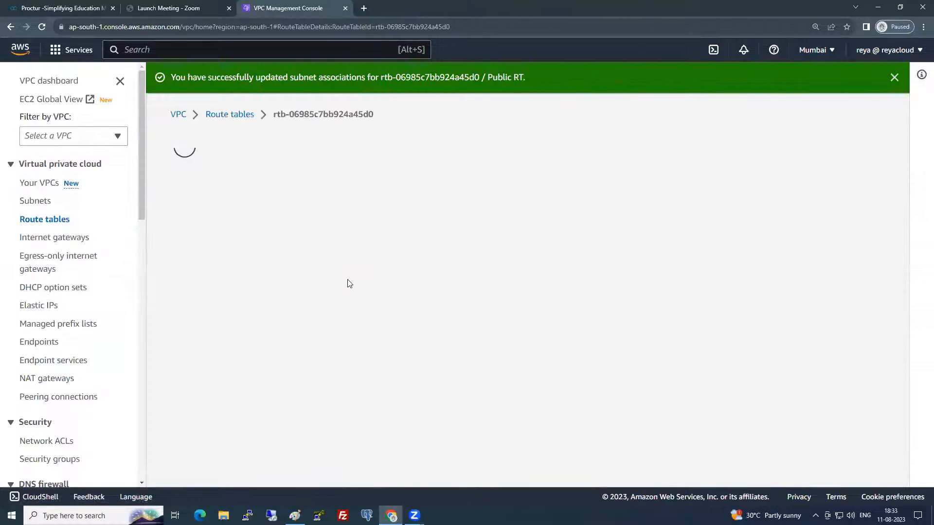
left_click(233, 115)
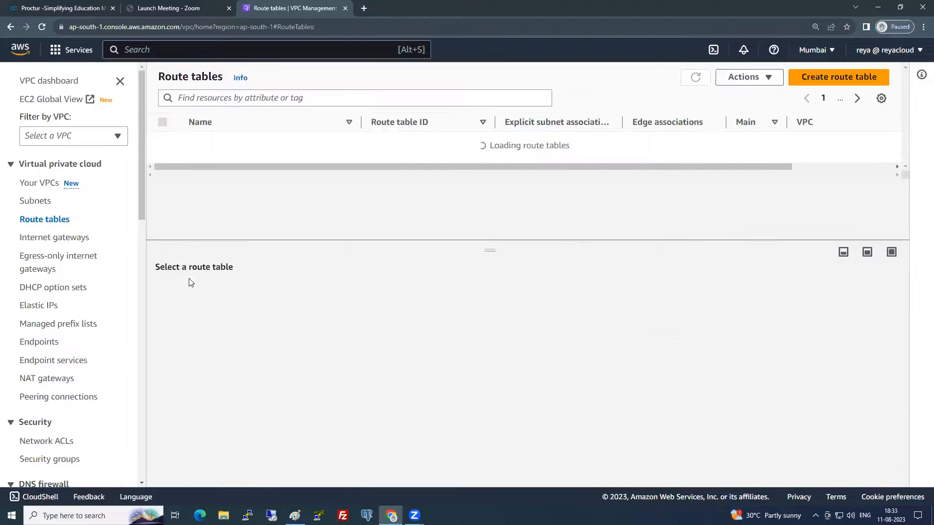
- Add a 0.0.0.0/0 route through the NAT gateway on Private RT
left_click(164, 199)
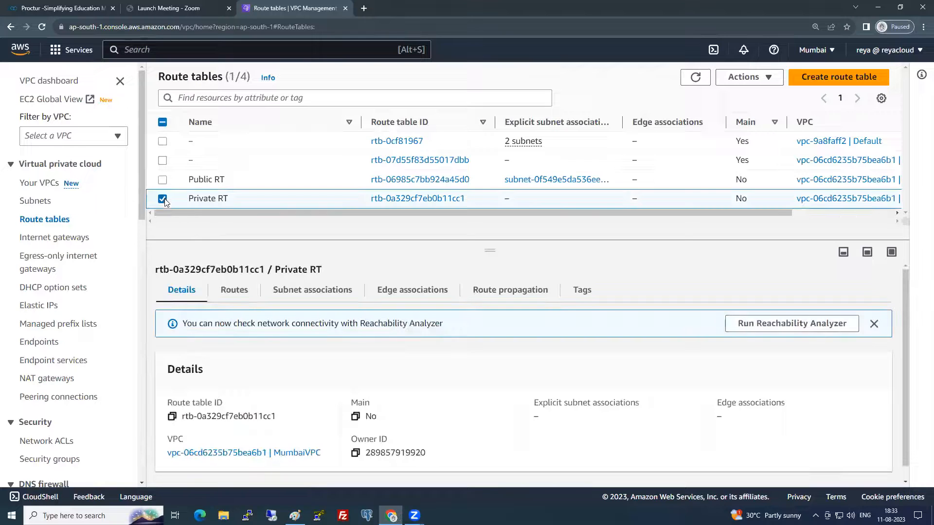
left_click(234, 291)
left_click(844, 328)
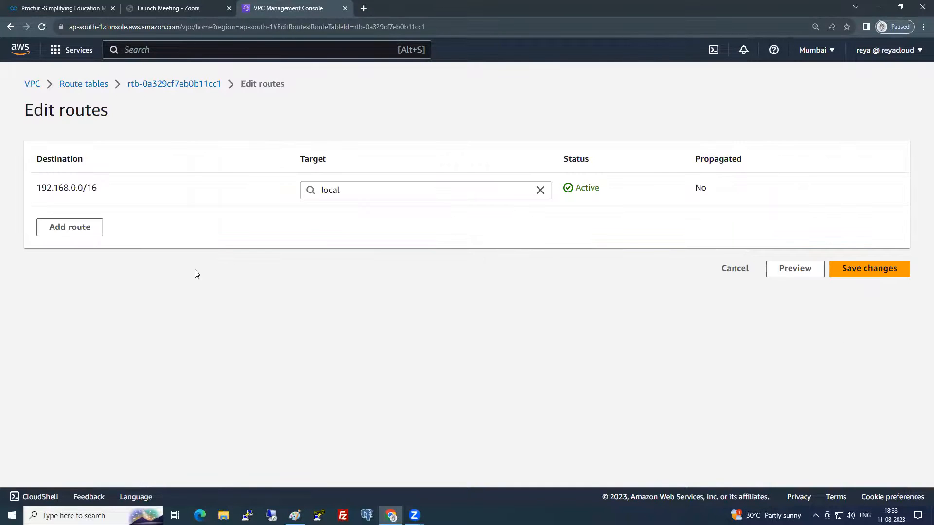
left_click(83, 235)
left_click(88, 226)
left_click(92, 243)
left_click(375, 223)
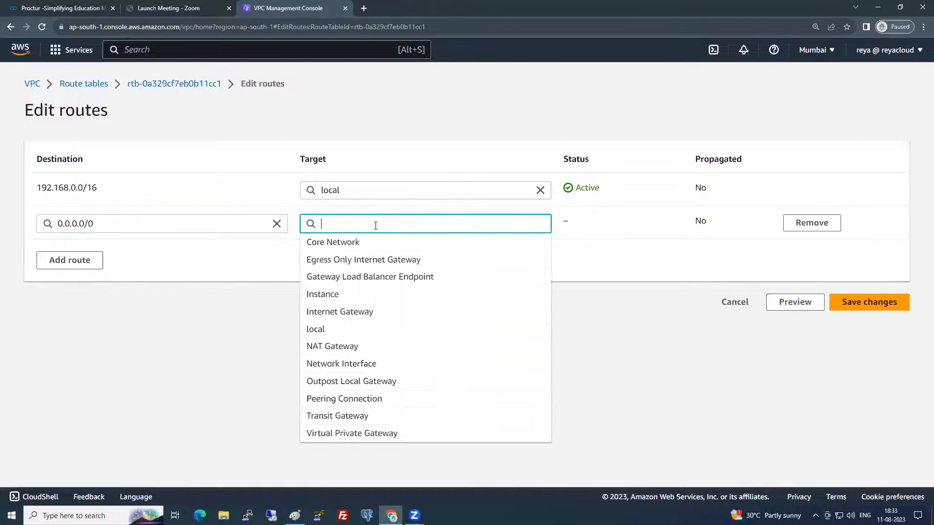
left_click(350, 345)
left_click(375, 243)
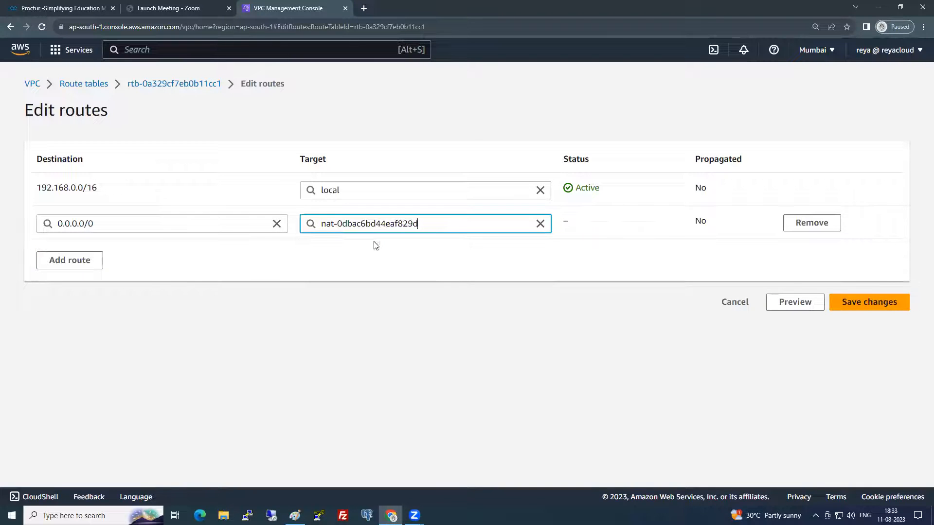
left_click(887, 304)
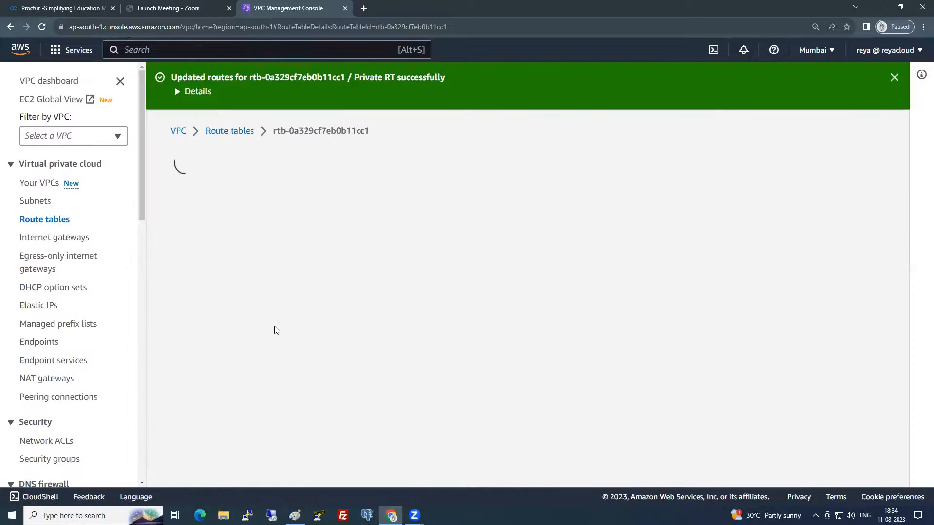
- Associate Private Subnet with Private RT and check the associations
left_click(302, 369)
left_click(797, 399)
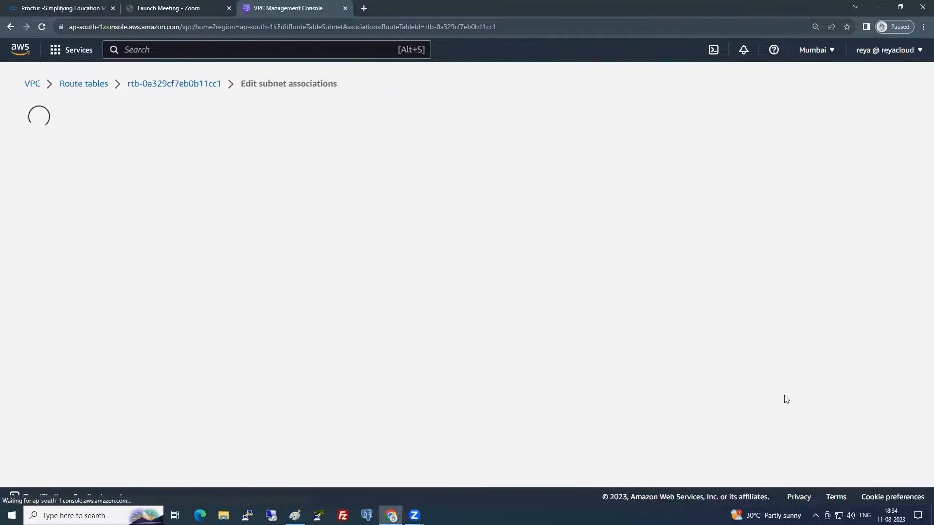
left_click(41, 239)
left_click(852, 357)
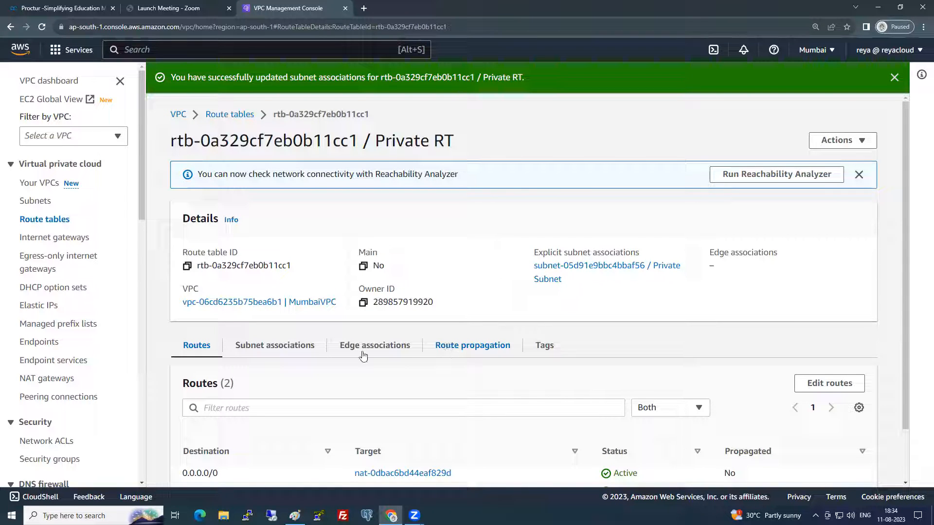
left_click(298, 350)
scroll(301, 377, "down", 3)
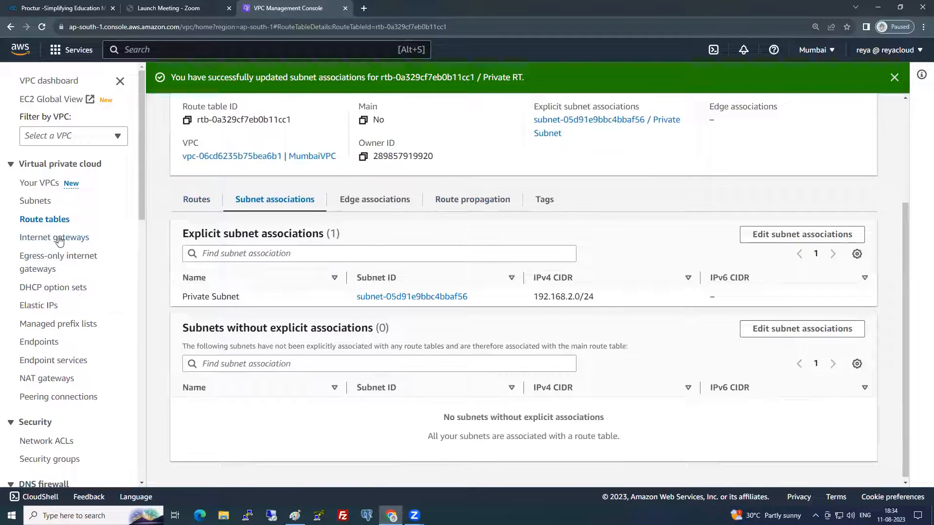
- Open EC2 in a new browser tab and go to Security Groups
left_click(135, 50)
type("ec2")
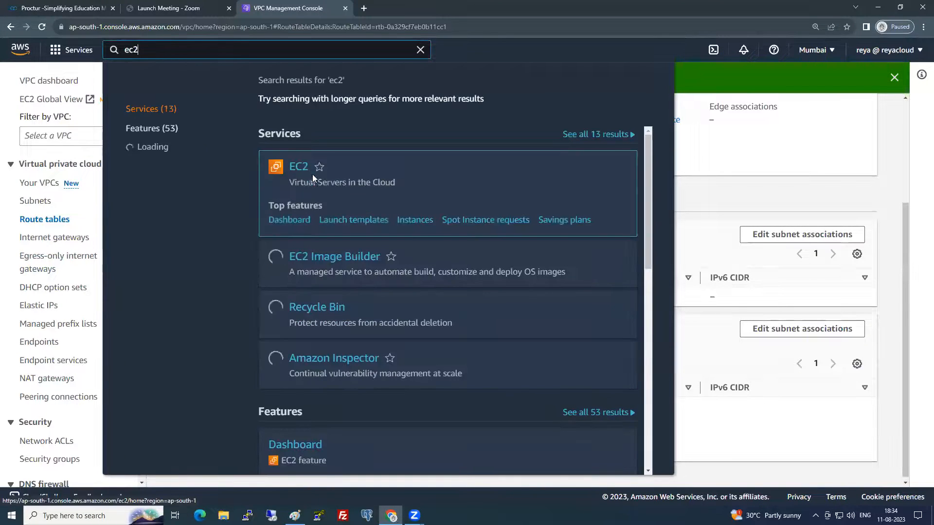
right_click(299, 171)
left_click(357, 171)
left_click(423, 5)
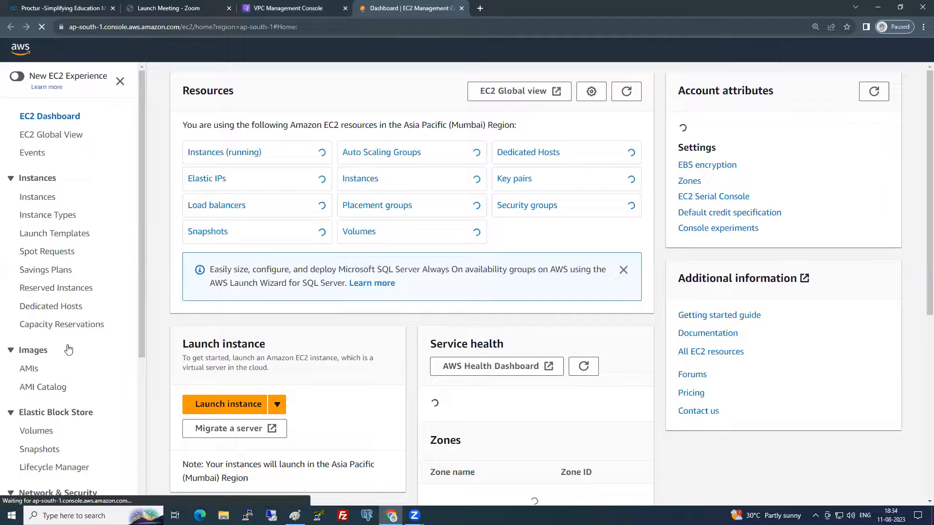
scroll(70, 379, "down", 4)
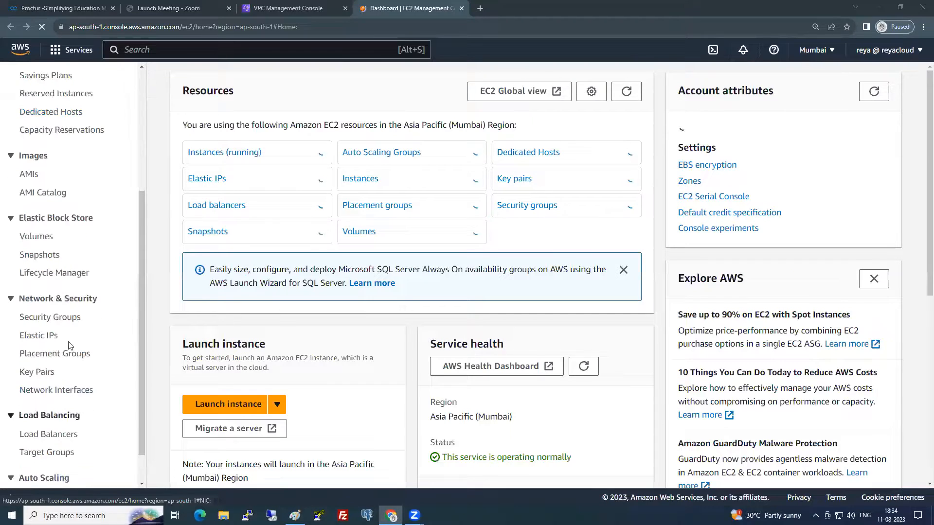
left_click(69, 317)
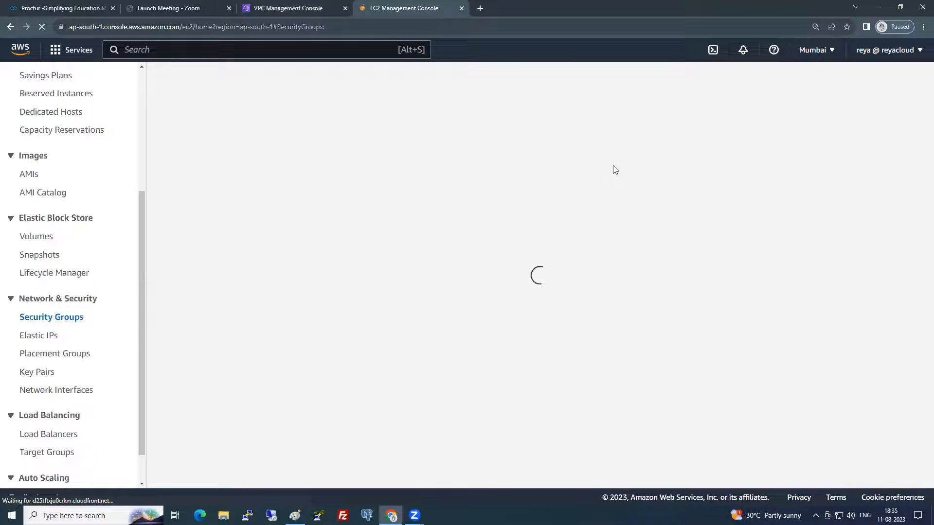
- Start security group MyOWNMumbaiSG with the same description, placed in MumbaiVPC
left_click(858, 81)
left_click(148, 226)
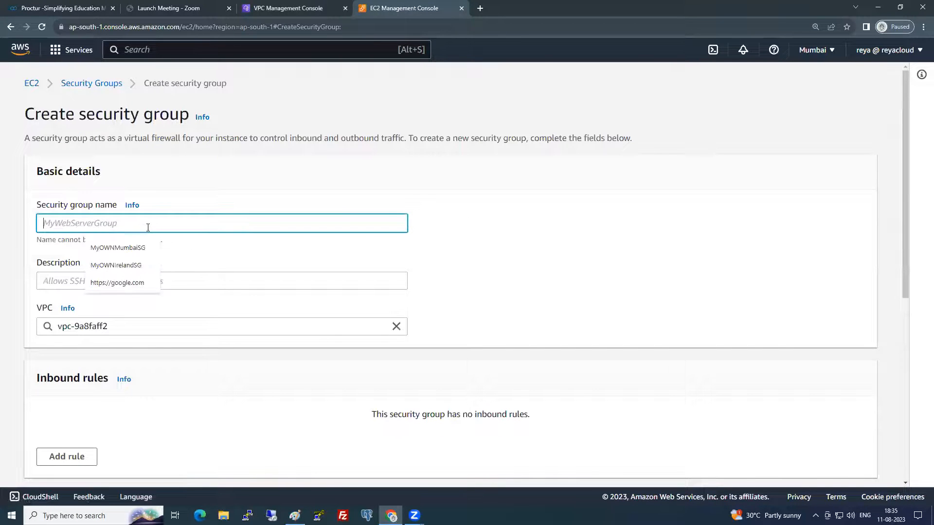
left_click(143, 246)
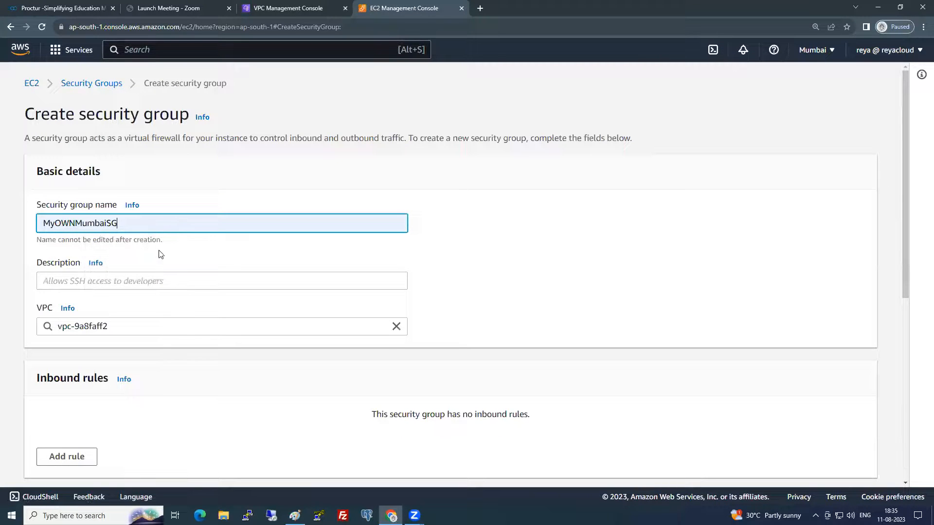
double_click(145, 220)
key("ctrl+c")
left_click(119, 284)
key("ctrl+v")
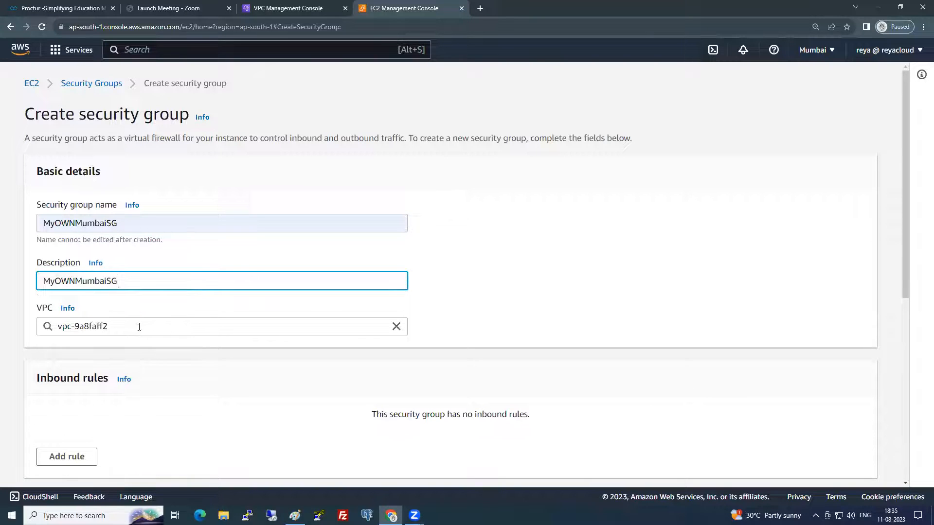
left_click_drag(140, 326, 2, 328)
key("BackSpace")
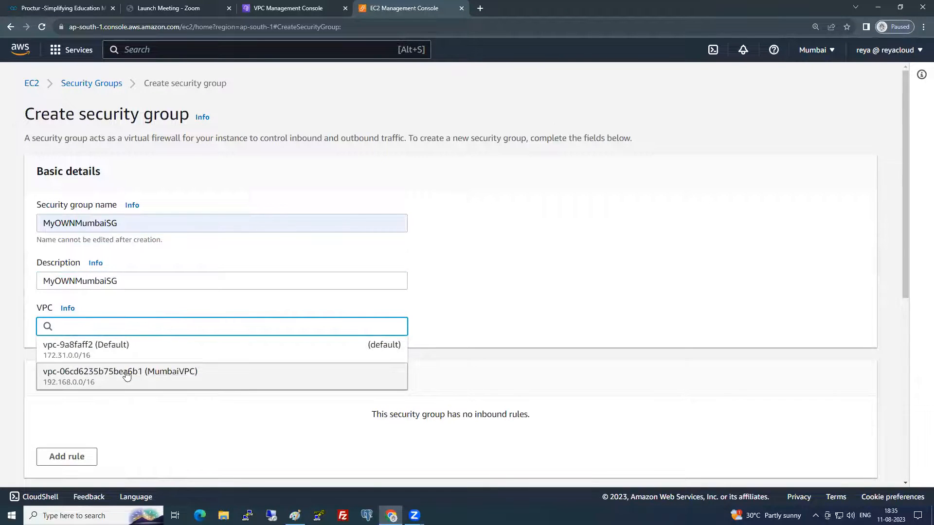
left_click(122, 375)
- Add an inbound SSH rule from My IP and create the security group
left_click(68, 457)
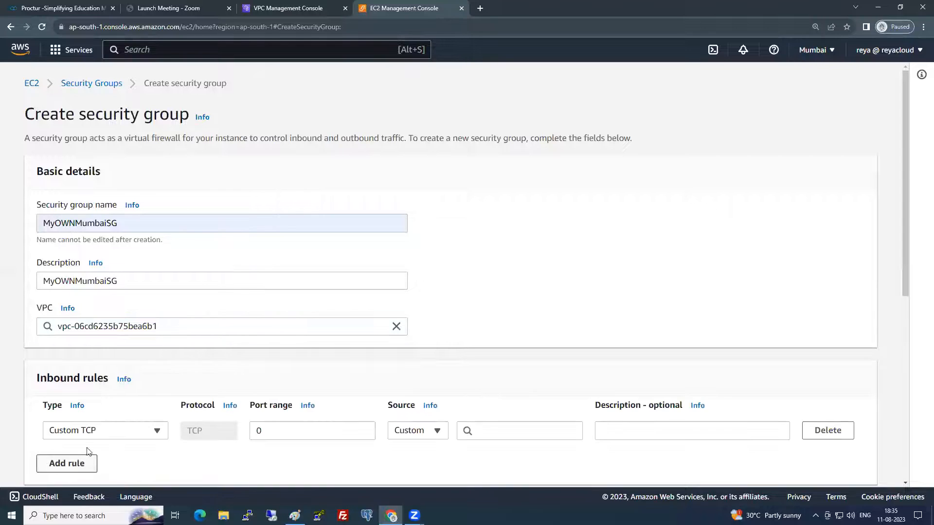
left_click(107, 431)
left_click(74, 277)
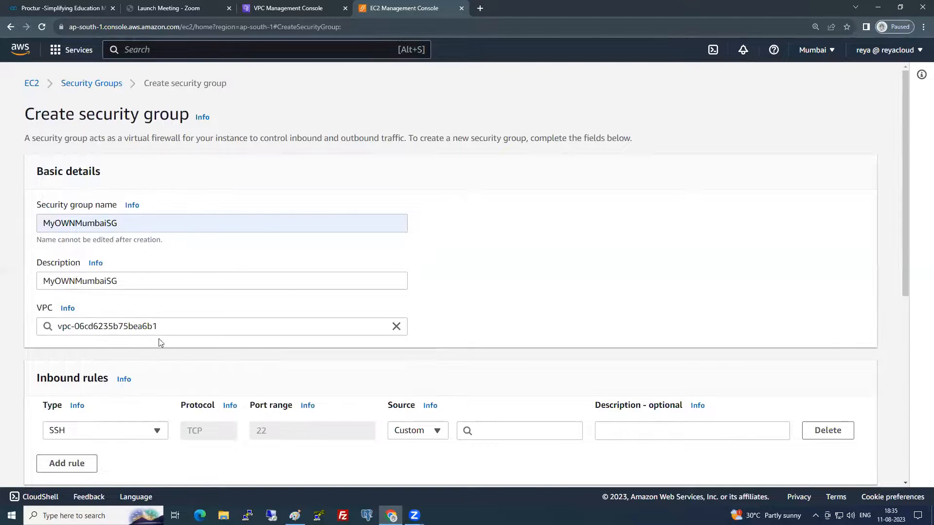
left_click(408, 433)
left_click(411, 413)
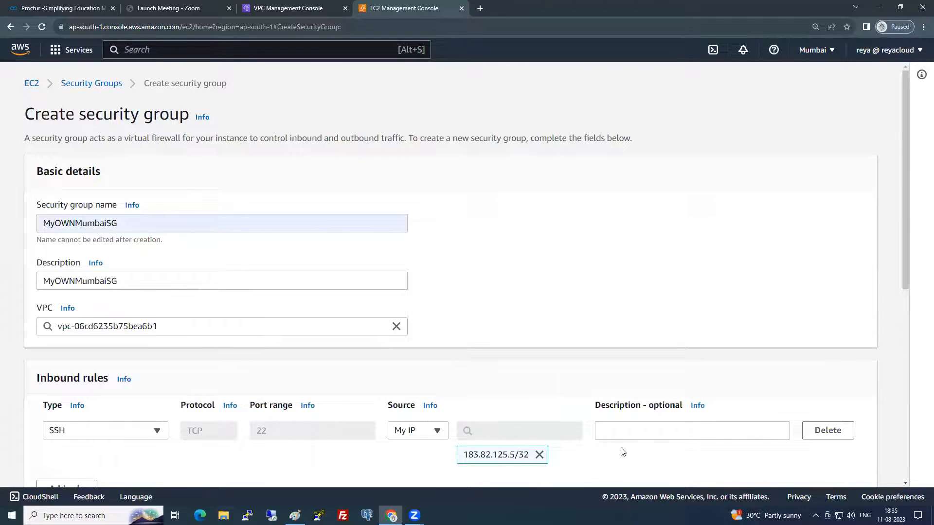
scroll(778, 443, "down", 8)
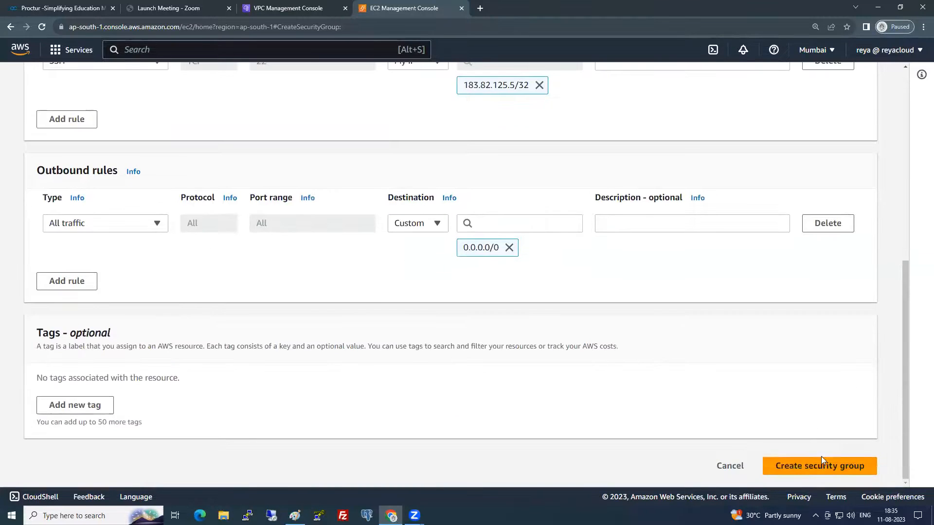
left_click(820, 465)
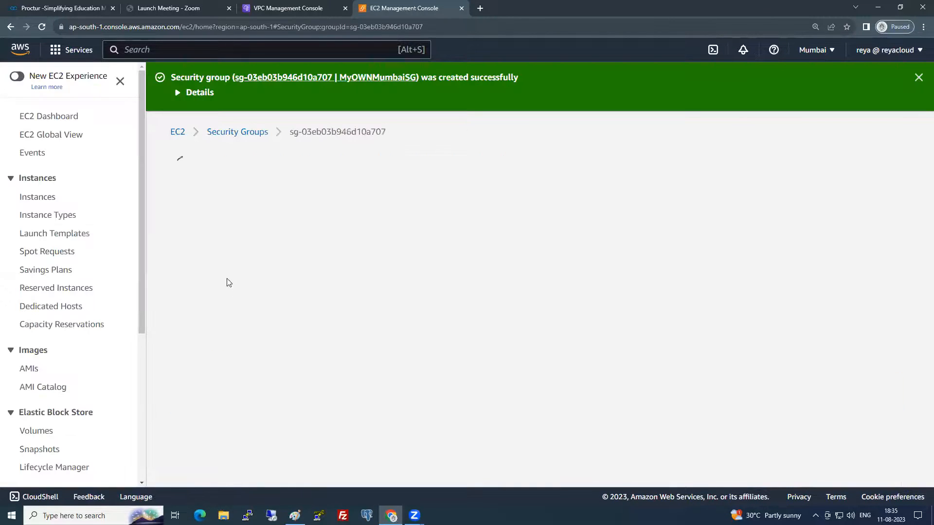
- Add a second inbound rule to MyOWNMumbaiSG allowing All traffic from MyOWNMumbaiSG itself, and save
left_click(835, 440)
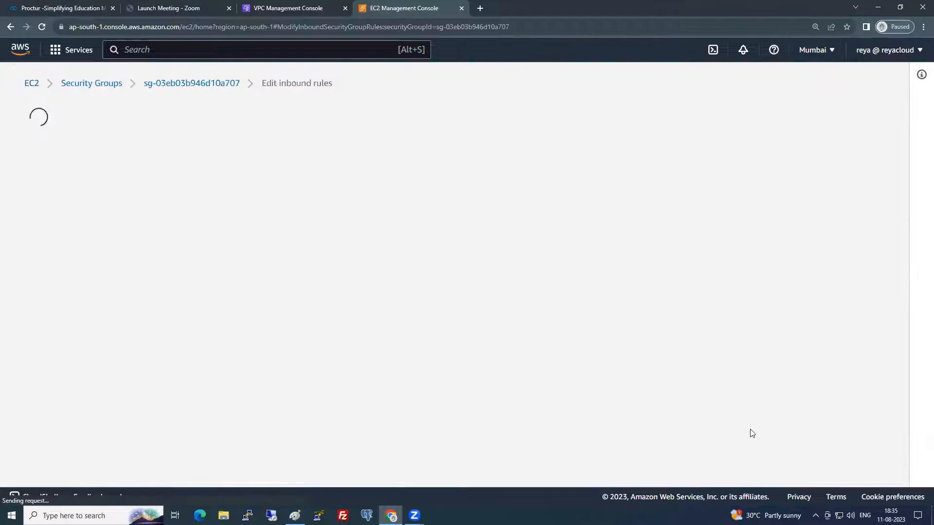
left_click(55, 301)
left_click(198, 298)
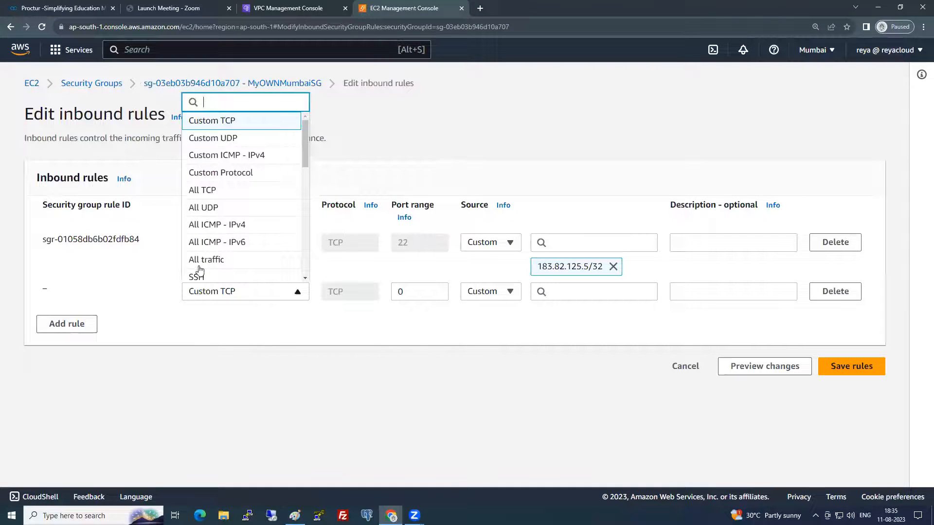
left_click(212, 261)
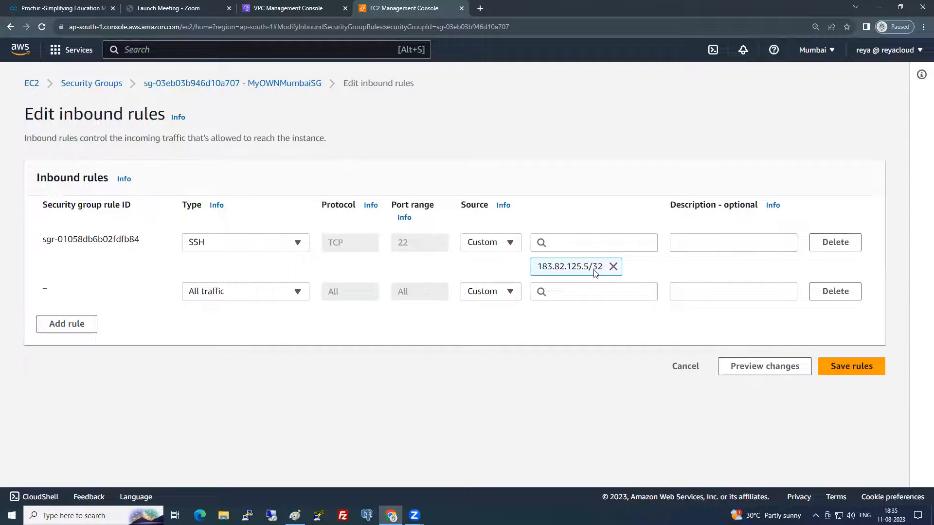
left_click(578, 288)
scroll(577, 213, "down", 3)
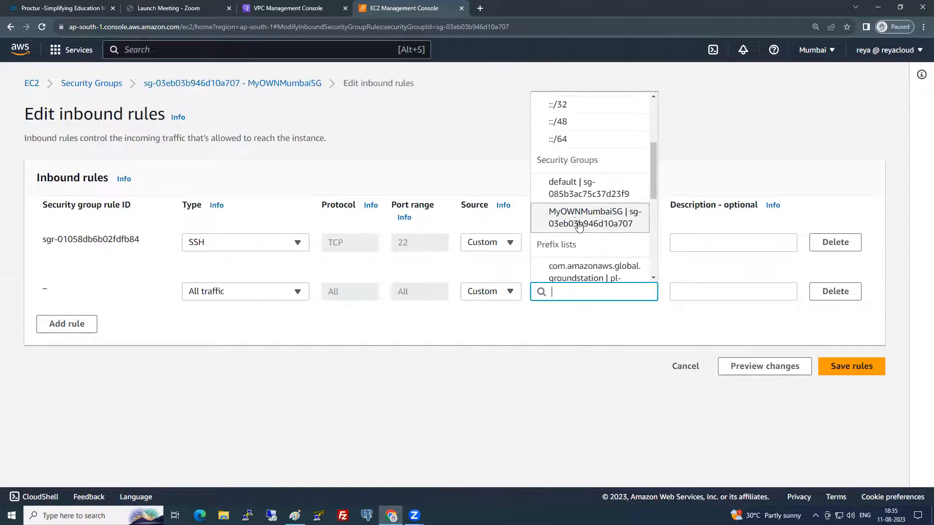
left_click(576, 219)
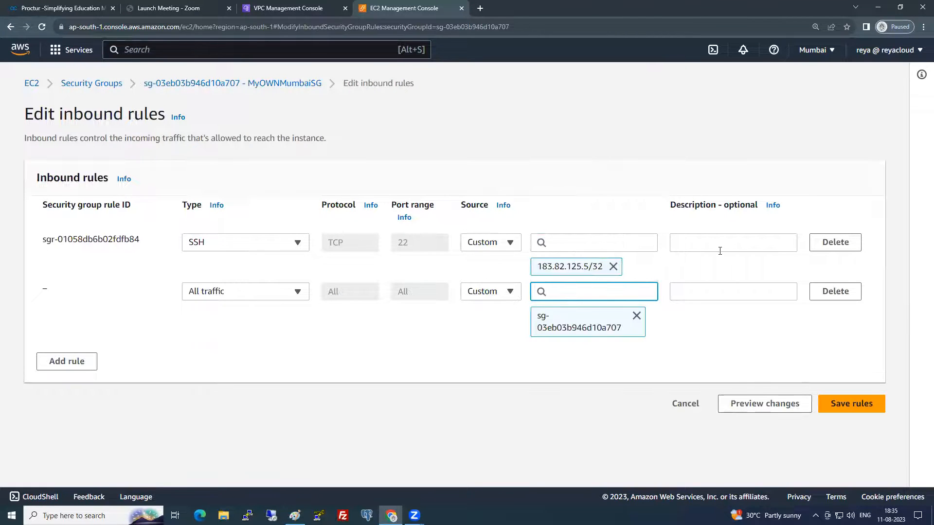
left_click(833, 404)
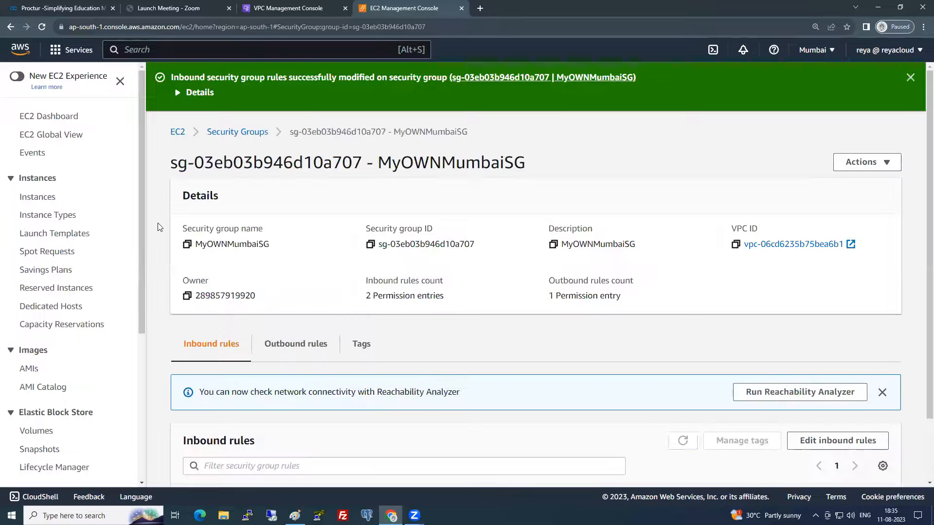
left_click(40, 201)
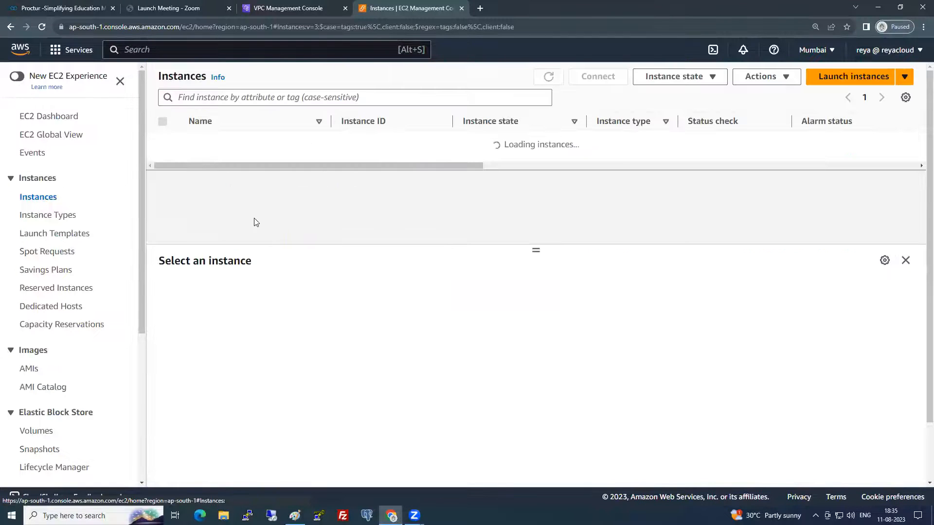
- Start a new instance named 'Bastion Server' using the free-tier Red Hat Enterprise Linux 9 image
left_click(833, 80)
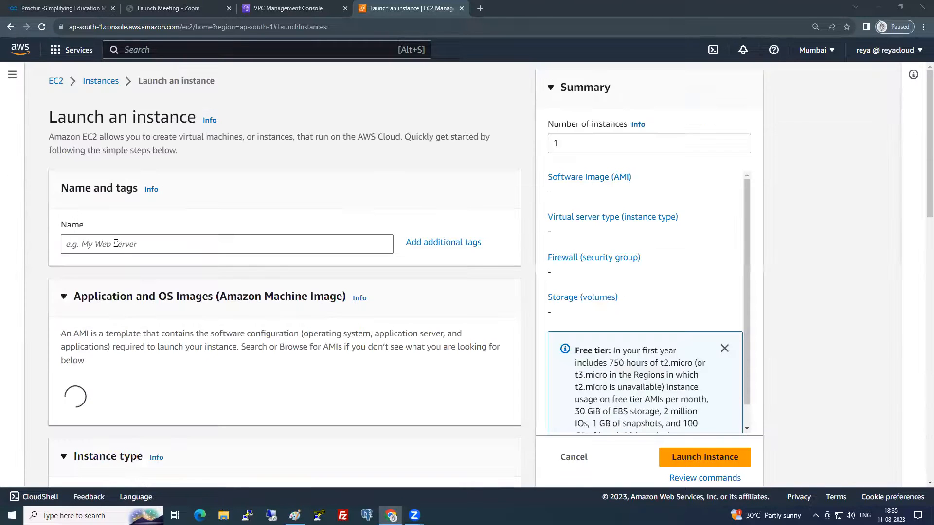
left_click(116, 243)
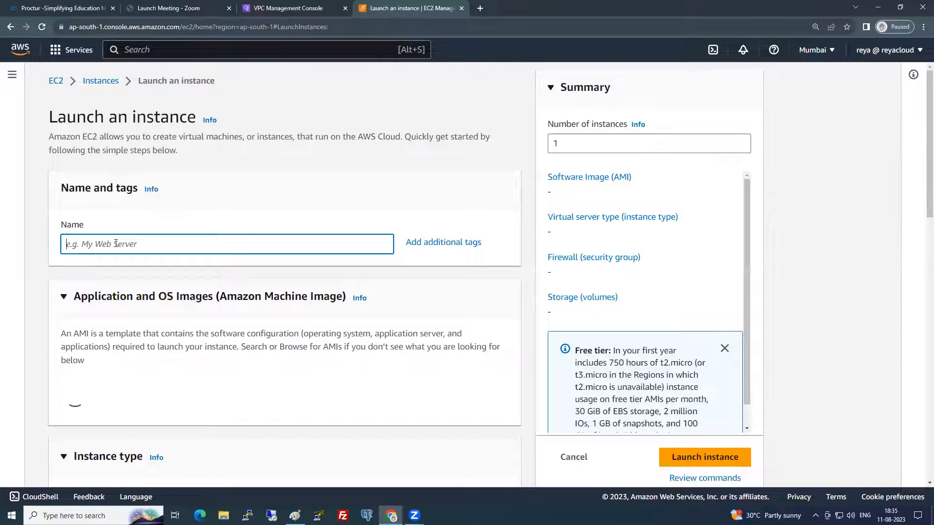
type("Bastion ")
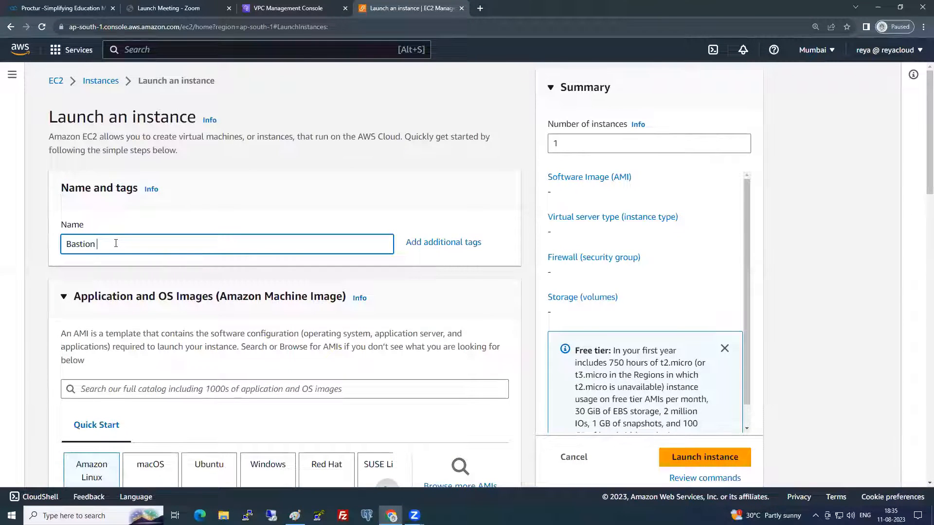
type("Server")
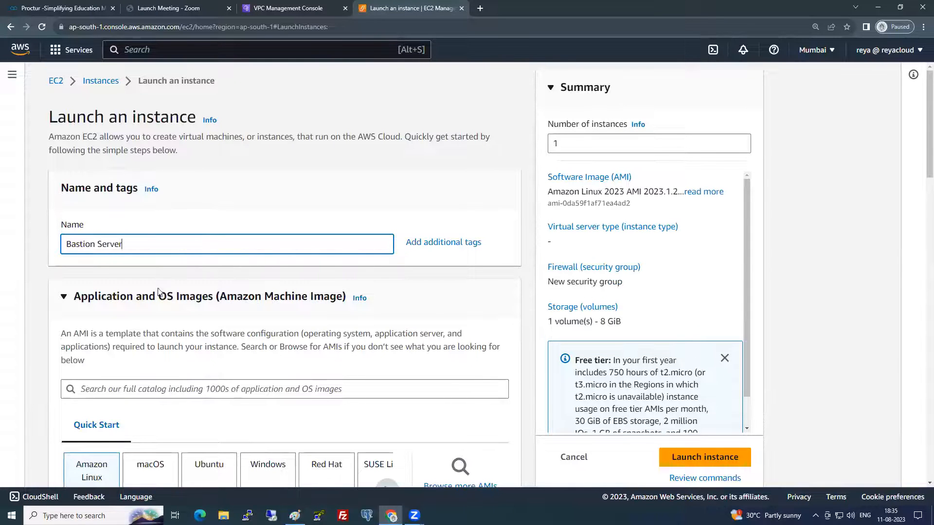
scroll(179, 356, "down", 3)
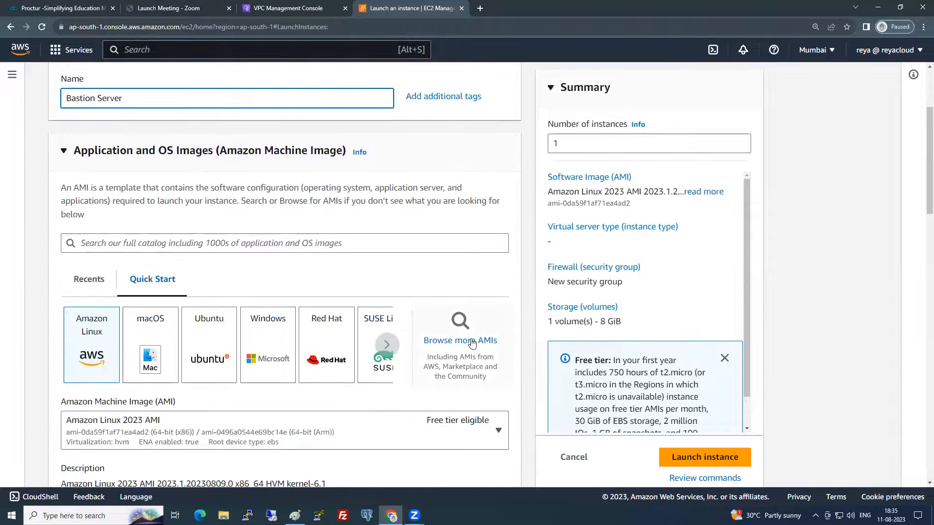
left_click(460, 340)
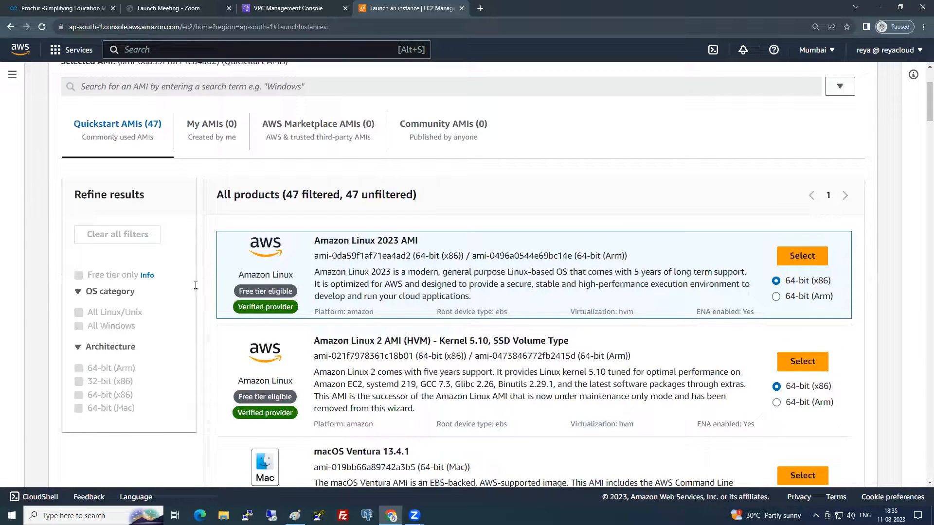
left_click(79, 275)
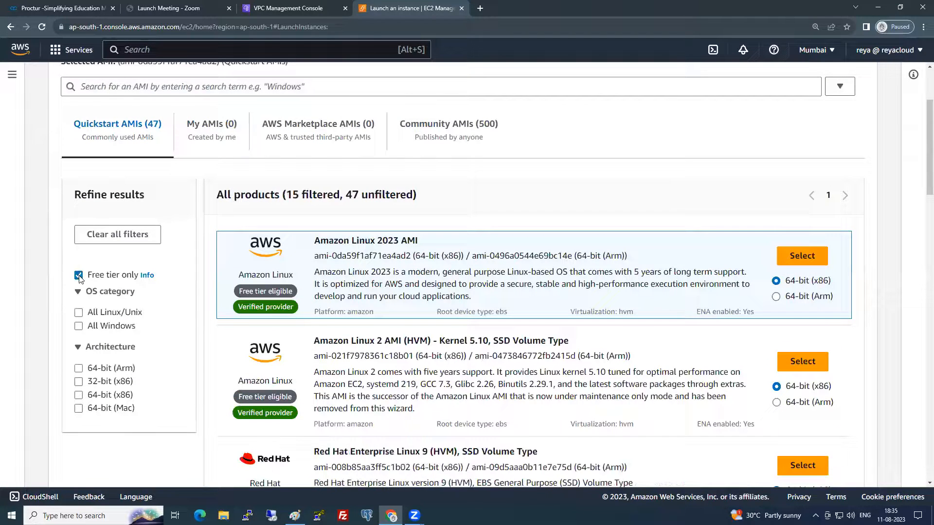
left_click(802, 466)
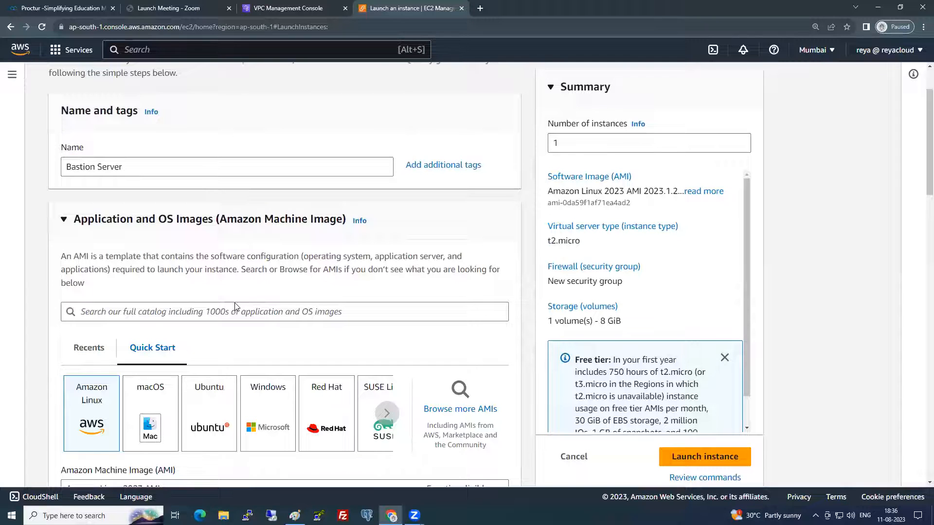
- Choose the 6PMBATCH key pair for the instance
scroll(236, 307, "down", 4)
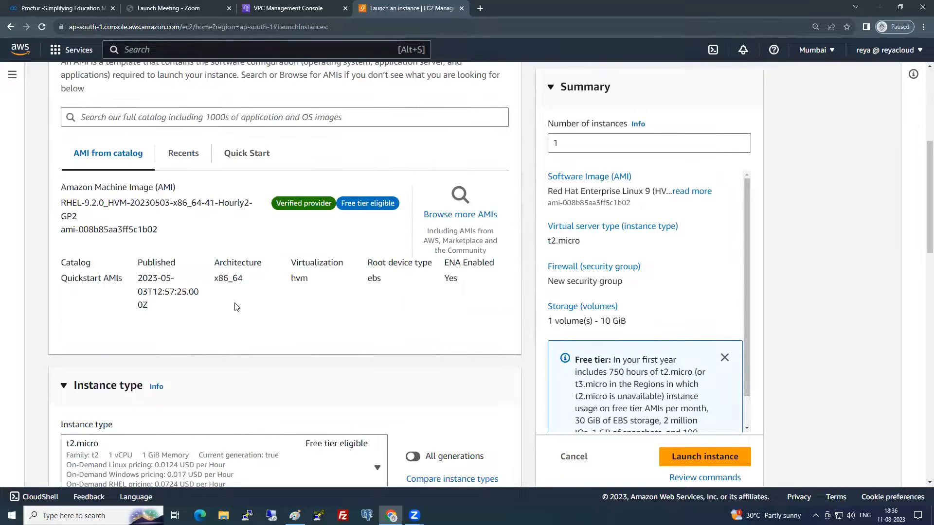
scroll(233, 307, "down", 5)
scroll(231, 306, "down", 4)
left_click(204, 206)
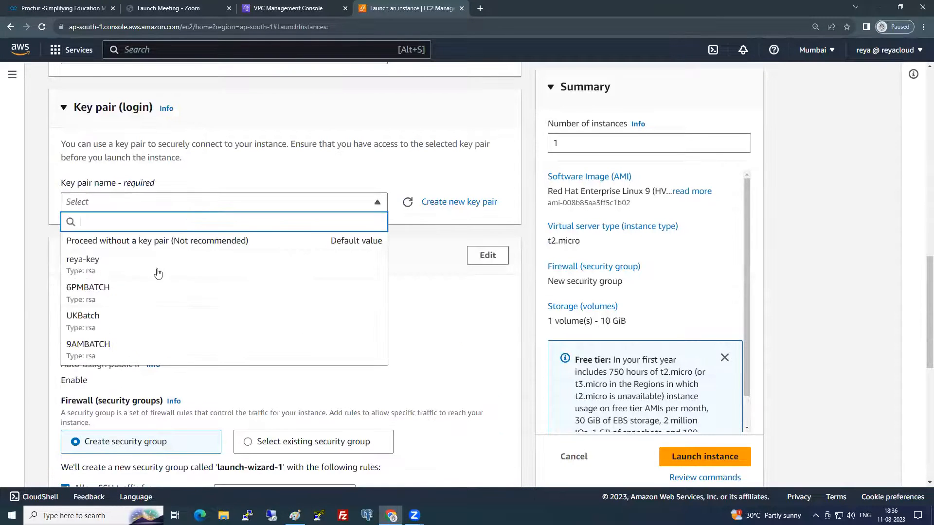
left_click(132, 297)
- Put the instance in MumbaiVPC's public subnet with auto-assign public IP enabled
left_click(477, 262)
left_click(234, 315)
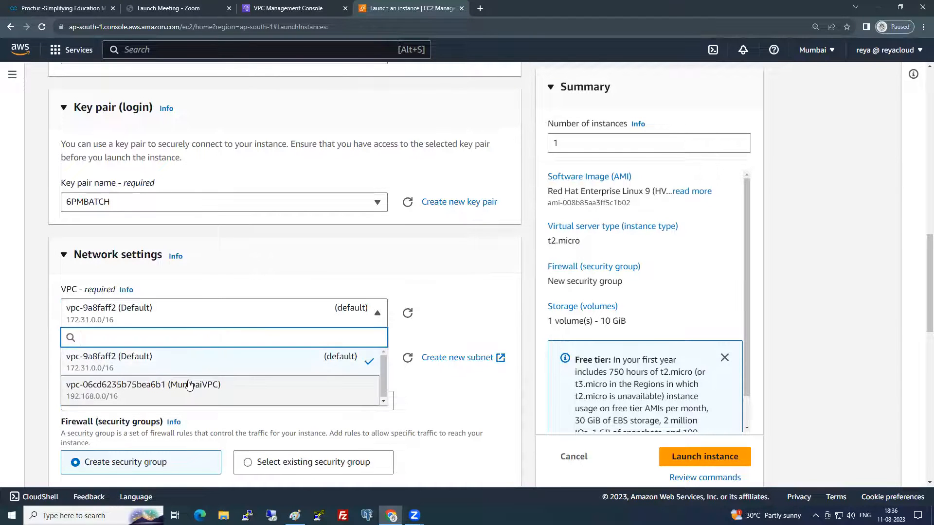
left_click(187, 389)
left_click(243, 369)
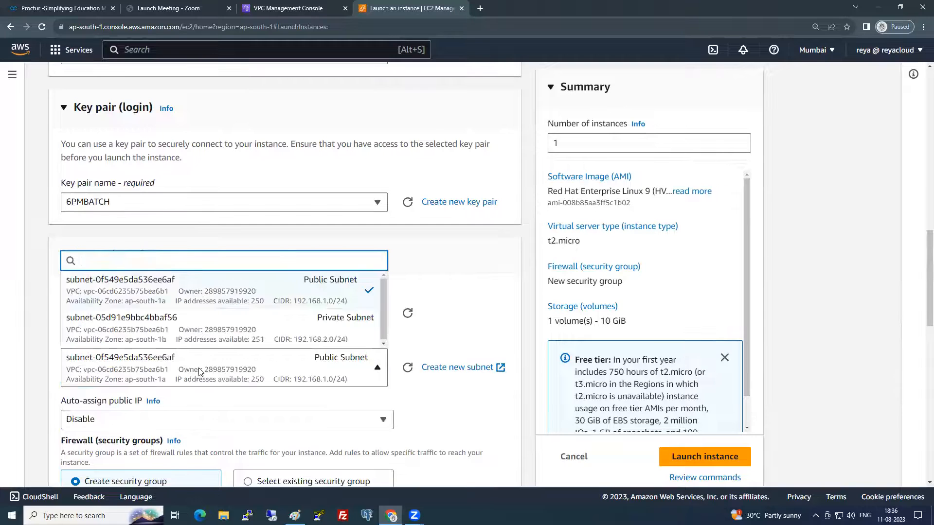
left_click(256, 295)
left_click(151, 416)
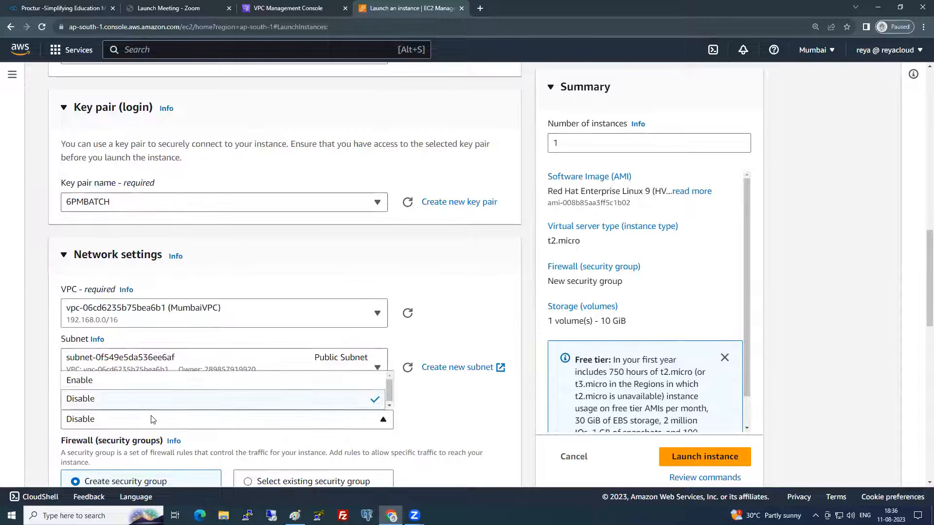
left_click(153, 381)
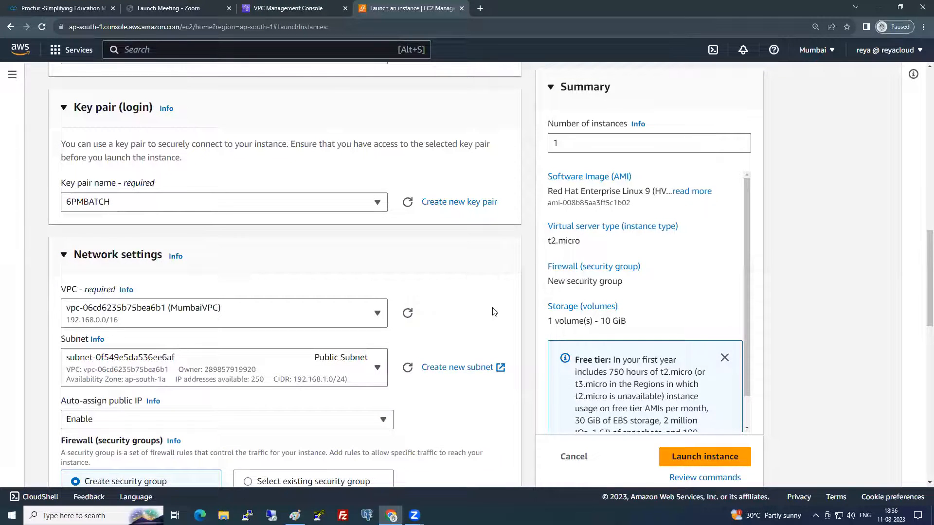
- Attach the existing MyOWNMumbaiSG security group and launch the instance
scroll(493, 312, "down", 4)
left_click(343, 289)
left_click(258, 340)
left_click(170, 384)
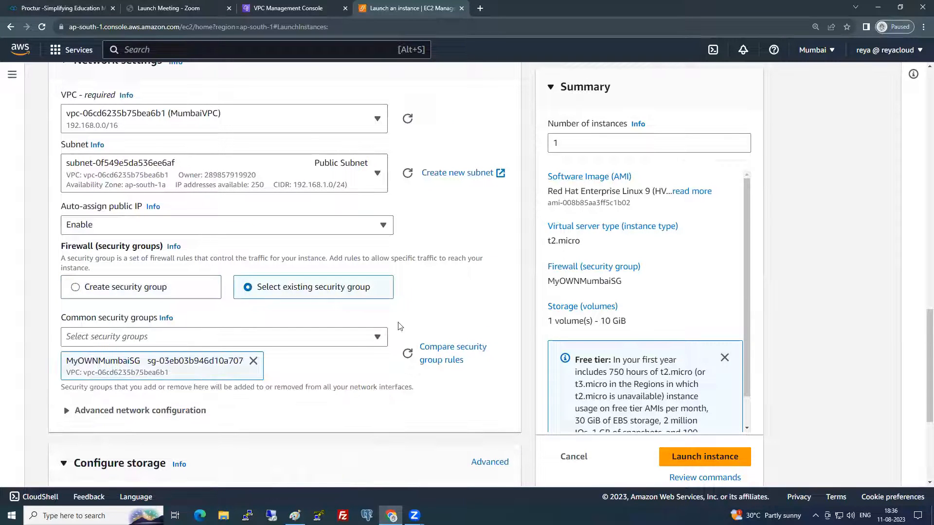
scroll(521, 300, "down", 4)
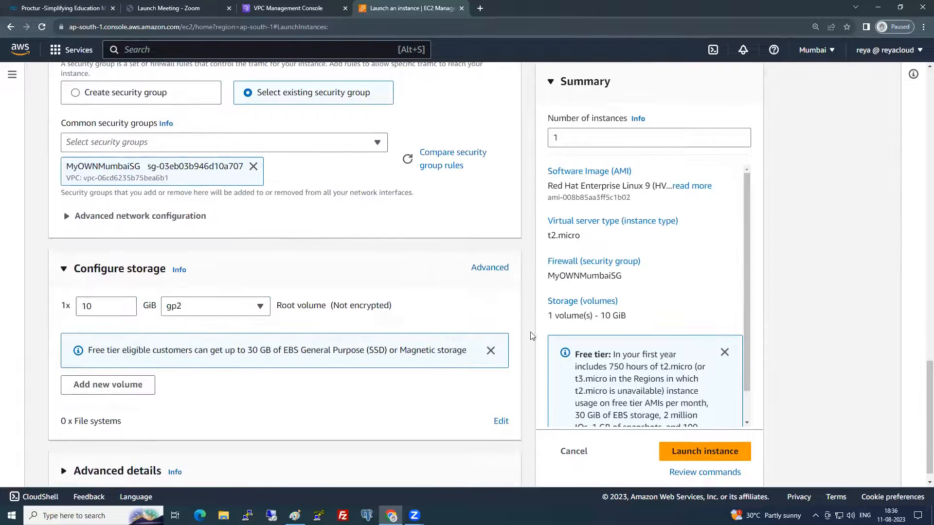
left_click(670, 437)
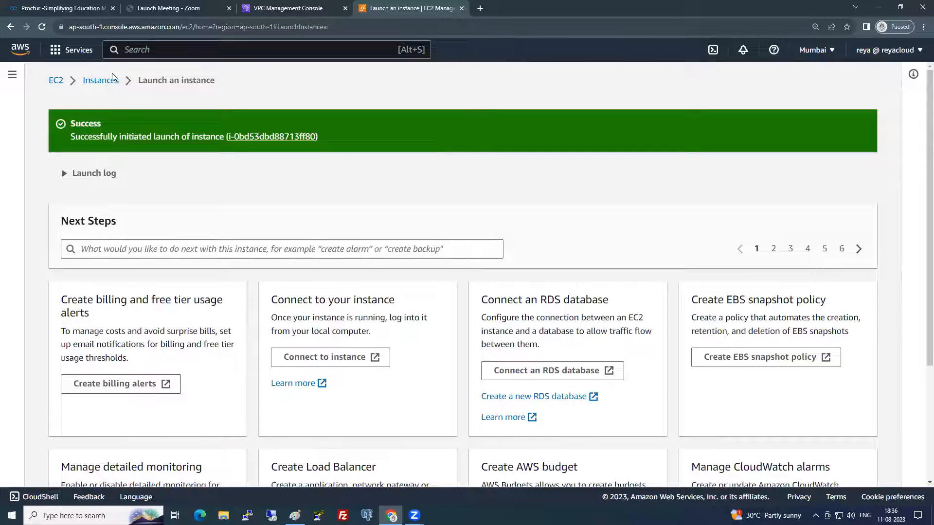
- Begin another instance launch from the Instances list and enter 'Private' in the name
left_click(99, 88)
left_click(817, 79)
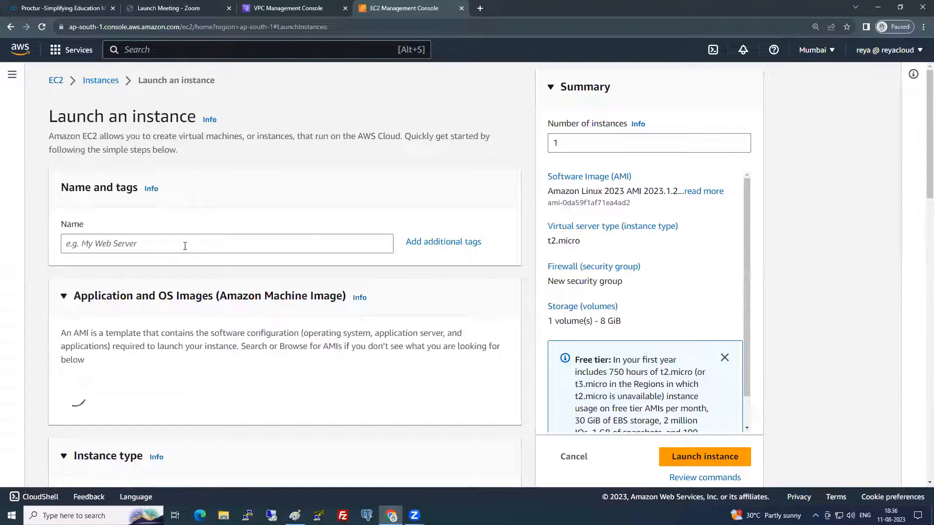
left_click(184, 245)
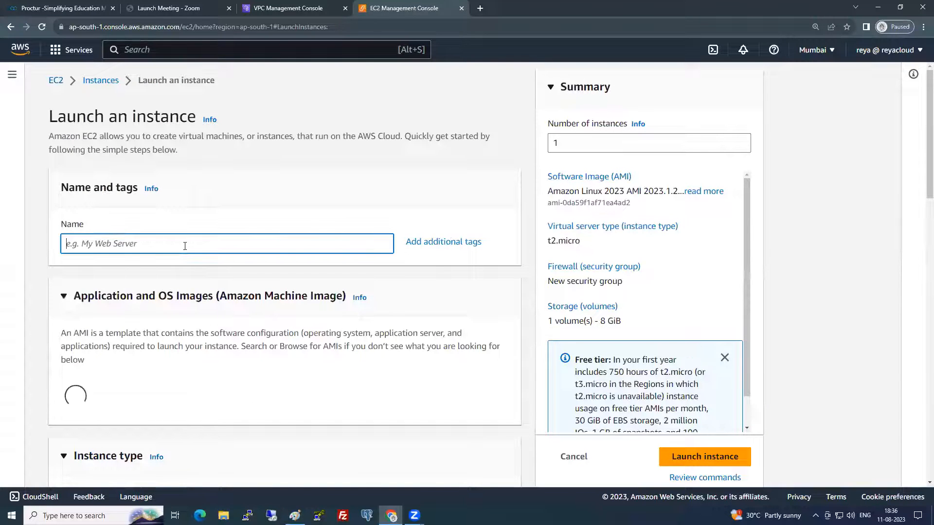
type("Private Server")
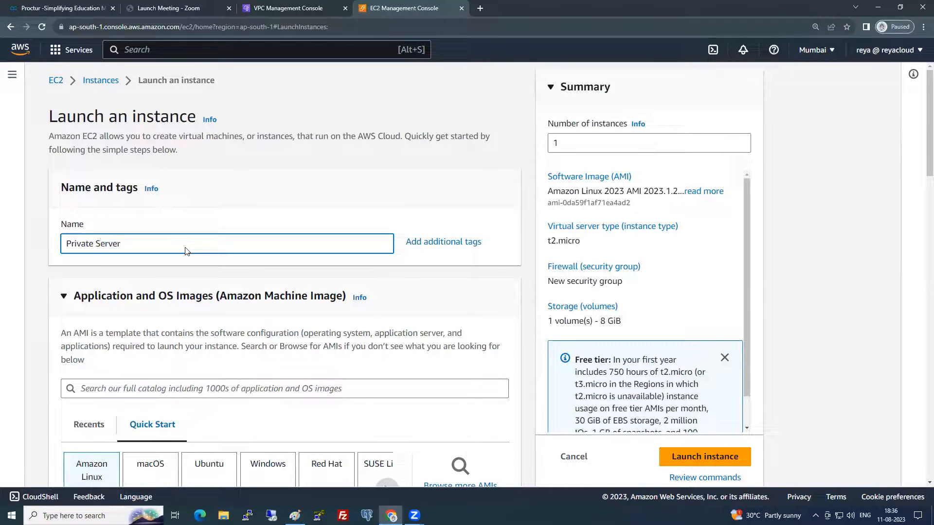
- Filter the AMI catalog to free-tier images and prefix the name with 'Mumbai'
scroll(185, 250, "down", 3)
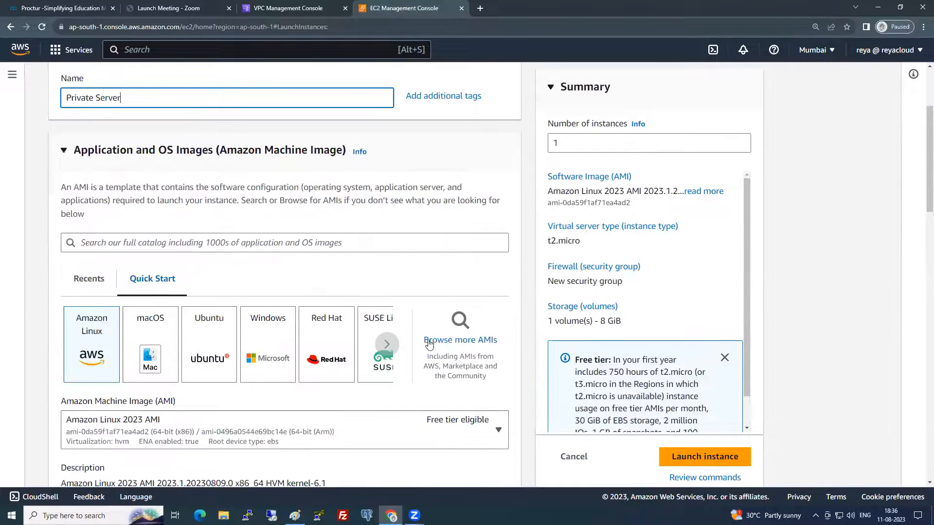
left_click(449, 339)
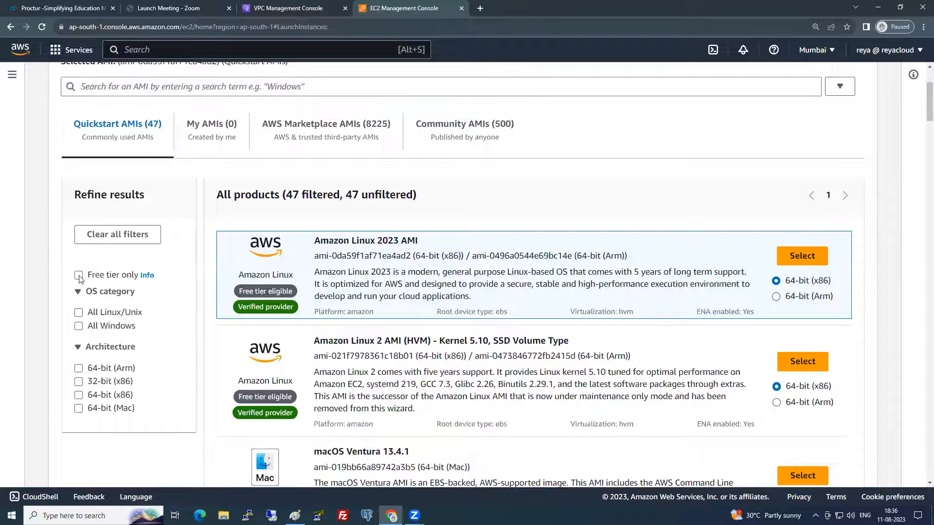
left_click(79, 276)
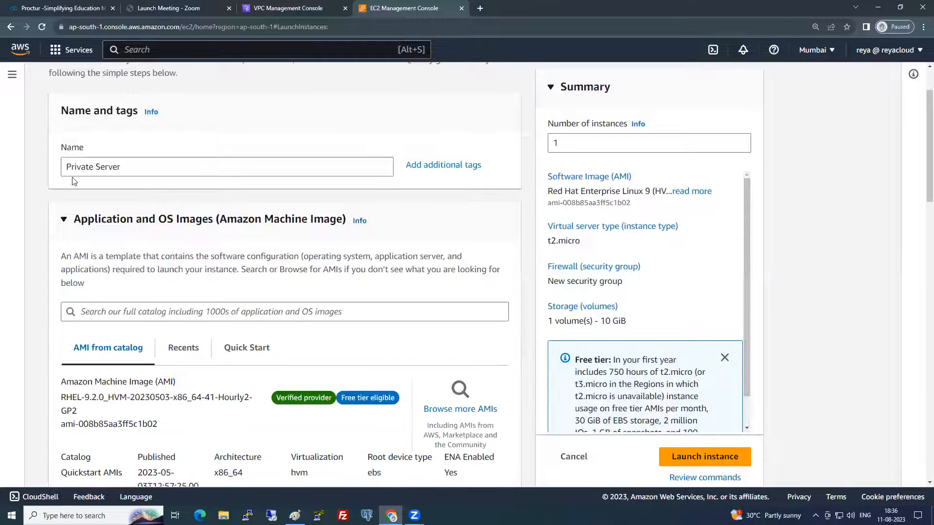
left_click(68, 167)
type("Mumbai")
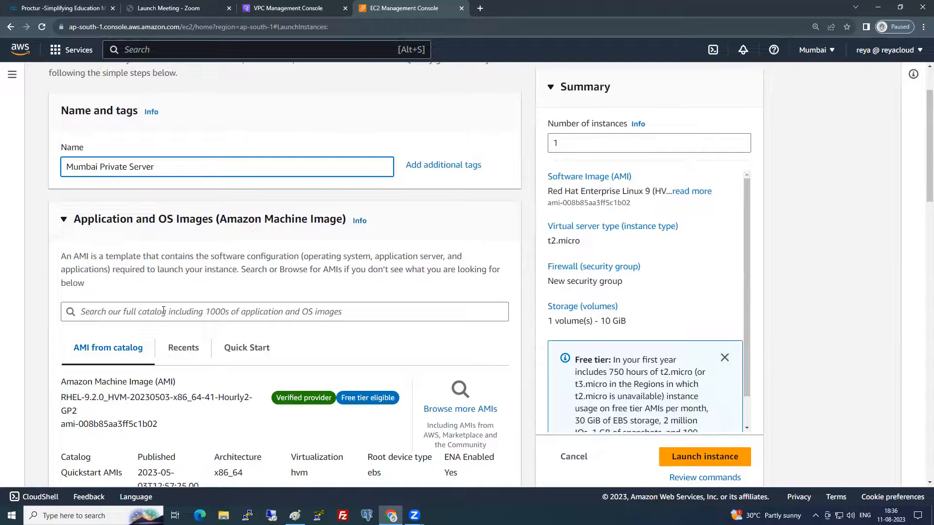
scroll(163, 312, "down", 12)
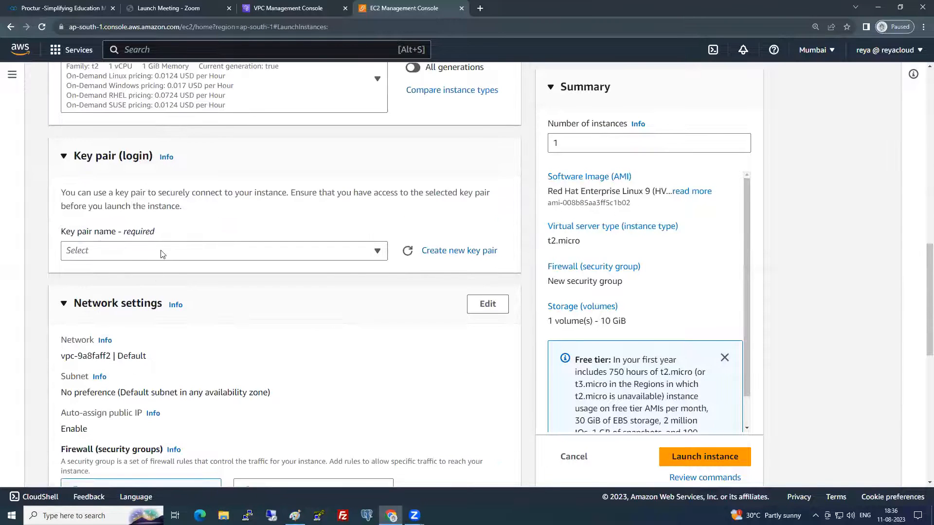
- Use key pair 6PMBATCH and place the instance in MumbaiVPC with public IP disabled
left_click(162, 254)
left_click(110, 339)
left_click(481, 311)
left_click(199, 173)
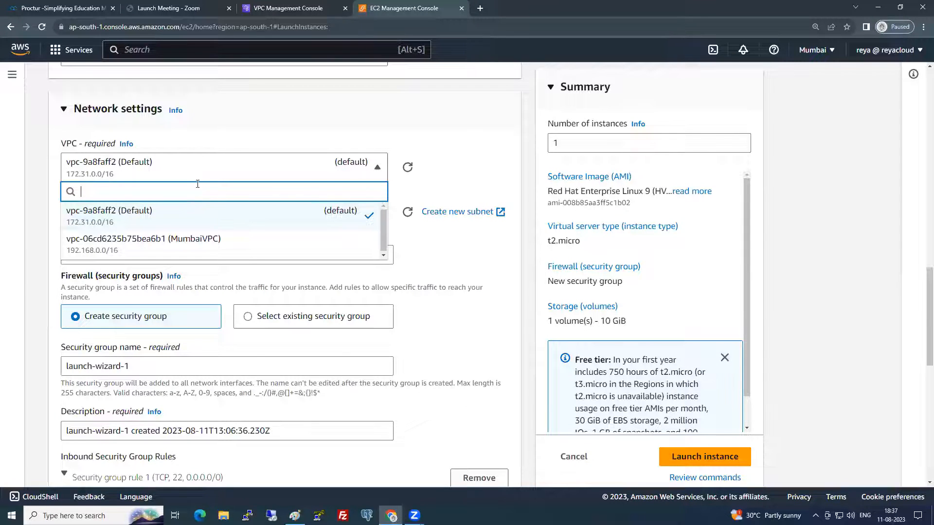
left_click(180, 242)
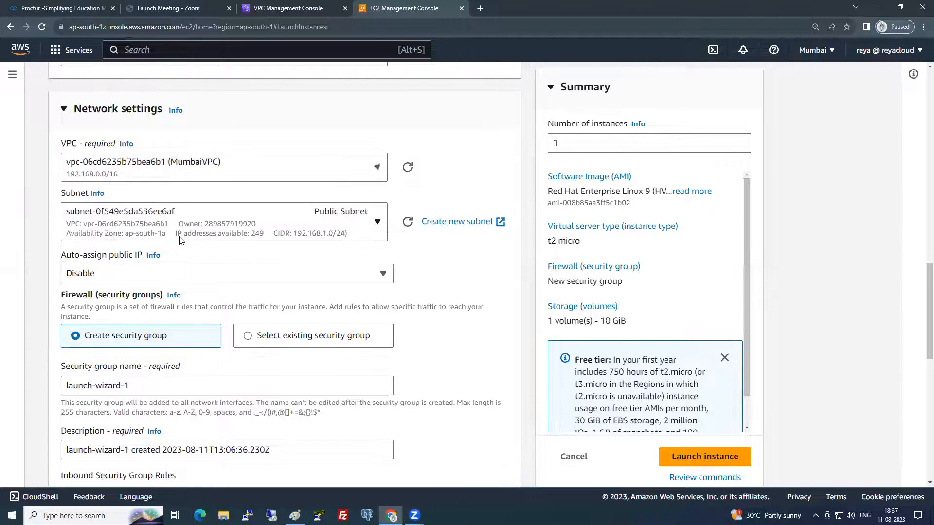
left_click(198, 273)
left_click(198, 274)
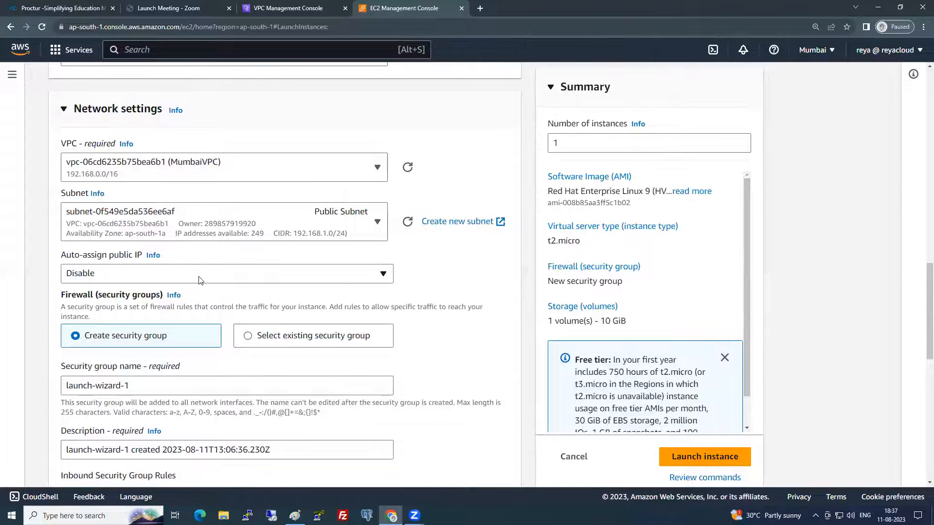
- Attach the existing MyOWNMumbaiSG security group to the instance
left_click(305, 341)
left_click(243, 389)
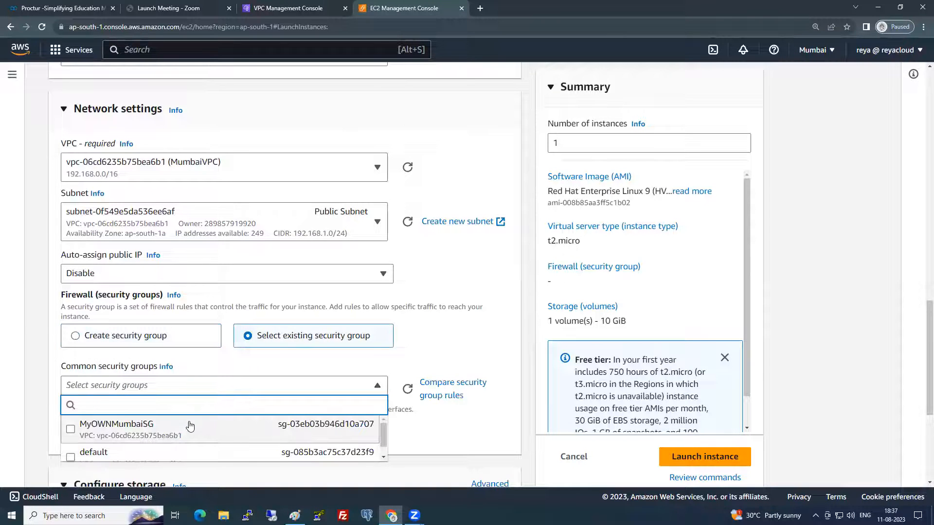
left_click(190, 427)
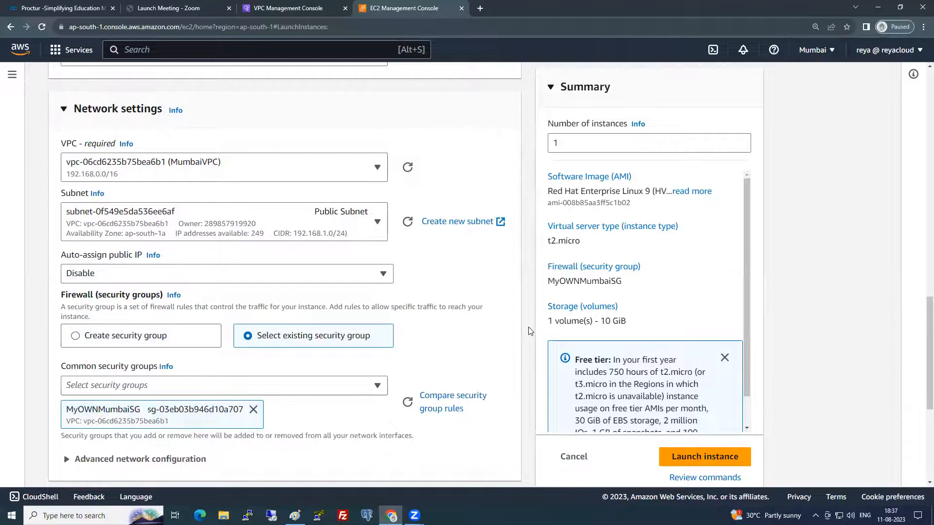
scroll(525, 329, "down", 5)
scroll(524, 329, "up", 5)
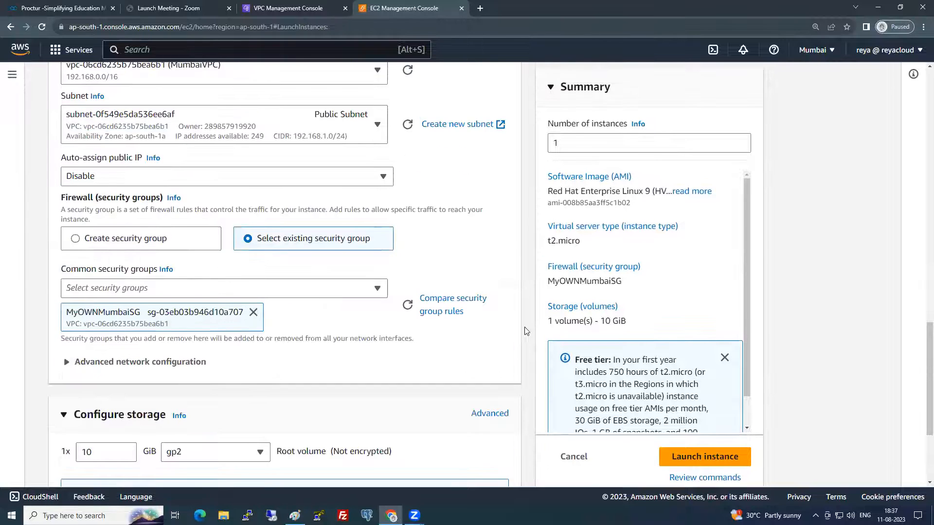
- Move the instance into the Private Subnet, launch it, and return to the instances list
left_click(376, 221)
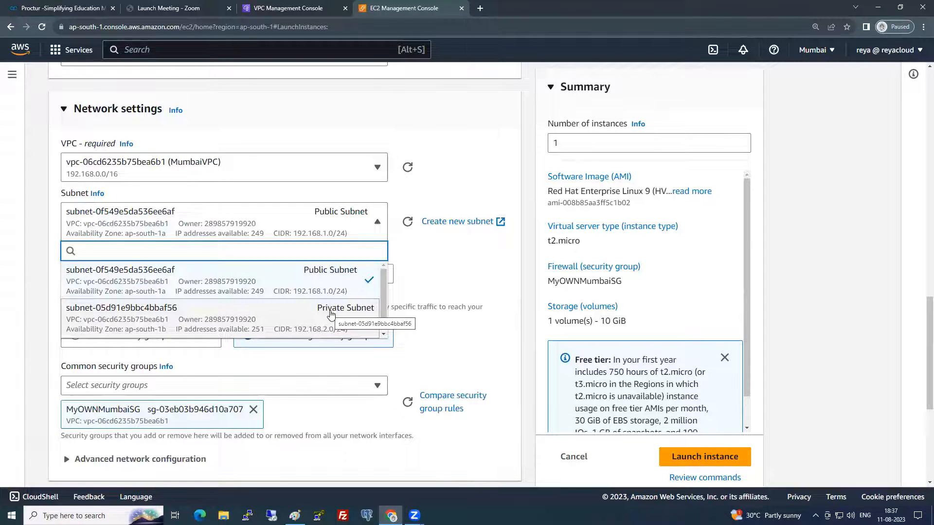
left_click(331, 312)
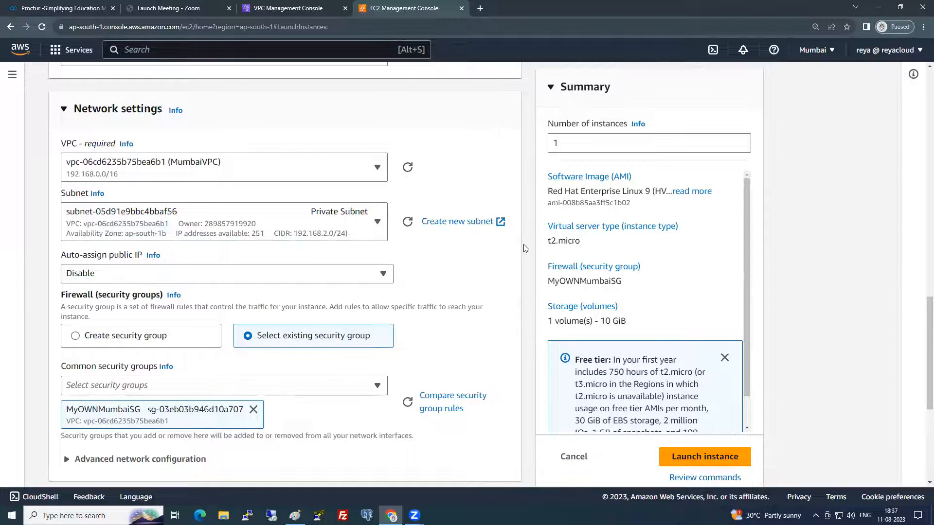
scroll(452, 291, "down", 1)
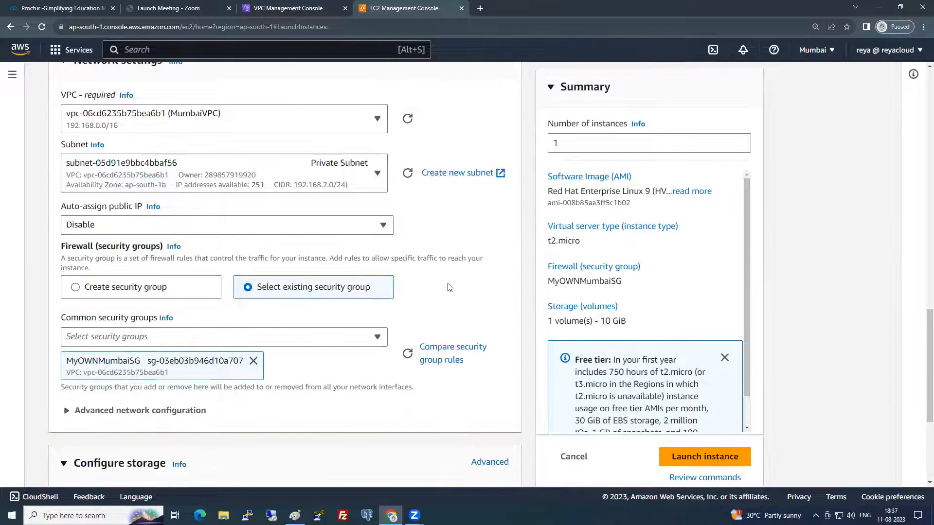
scroll(439, 305, "down", 4)
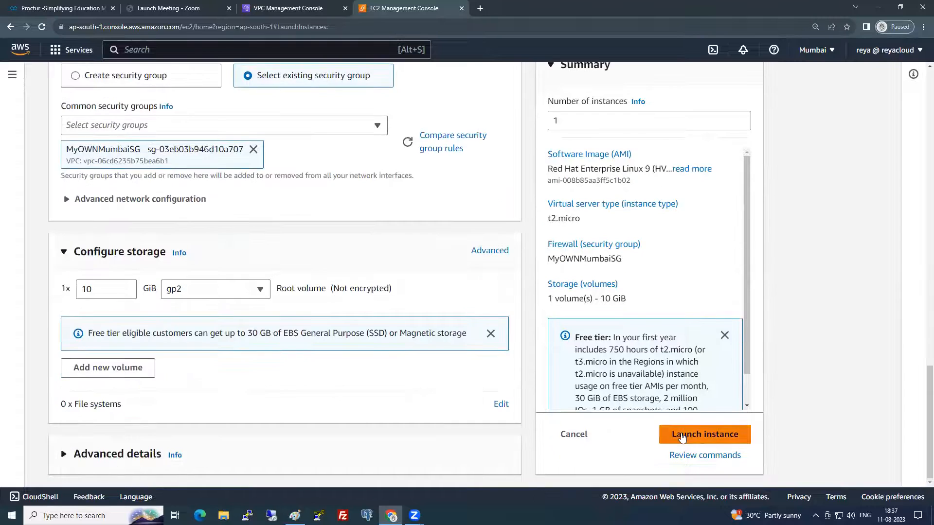
left_click(682, 437)
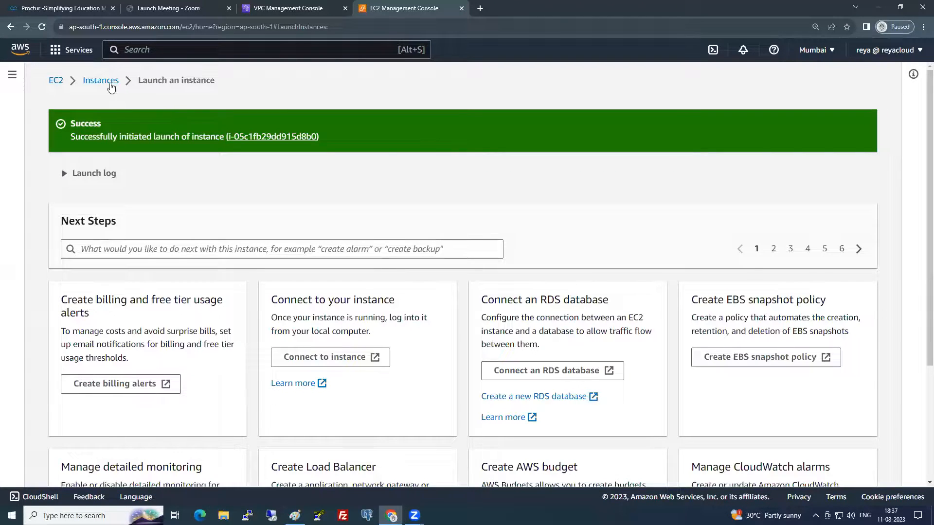
left_click(110, 85)
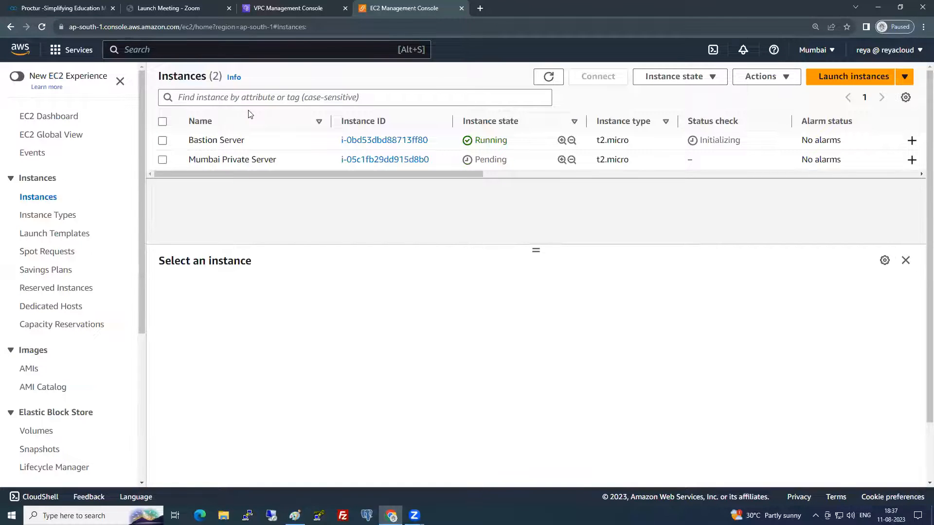
- From the VPC console, open the VPC dashboard link in a new browser tab and switch to it
left_click(288, 8)
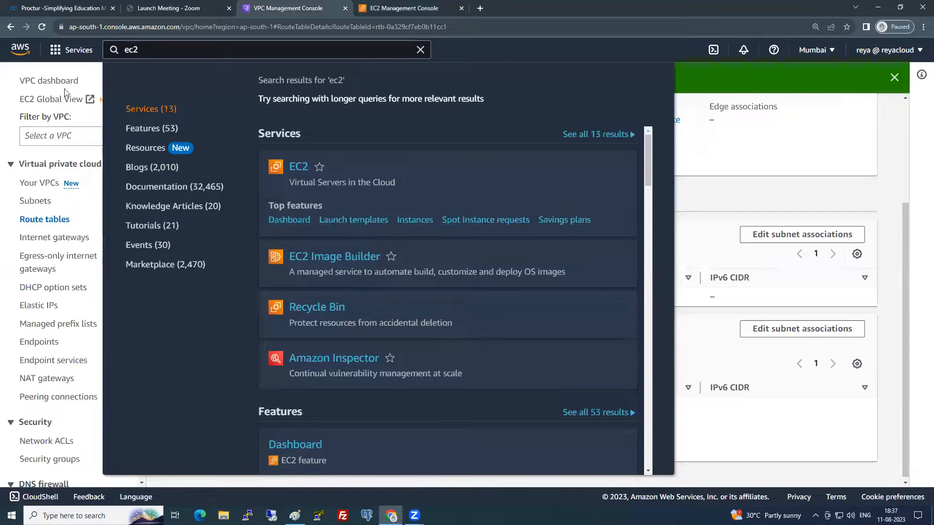
left_click(841, 161)
right_click(68, 80)
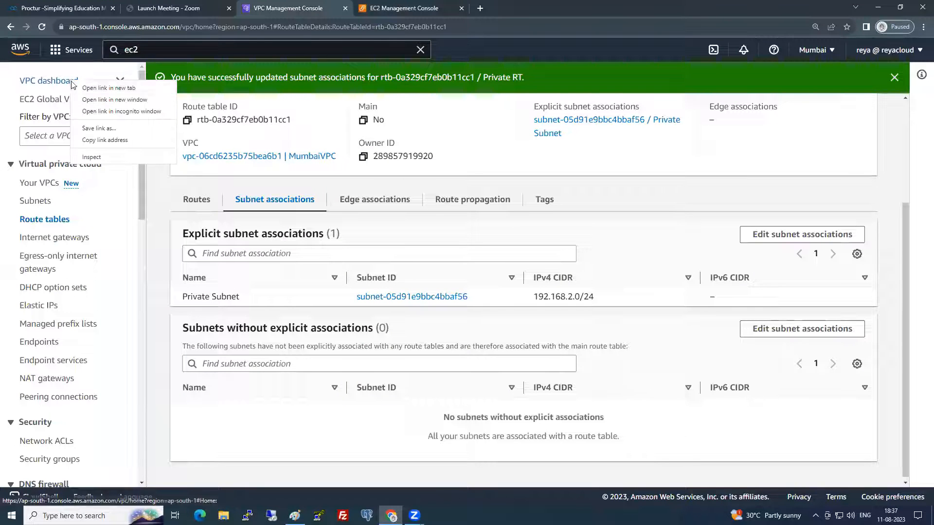
left_click(80, 85)
left_click(521, 8)
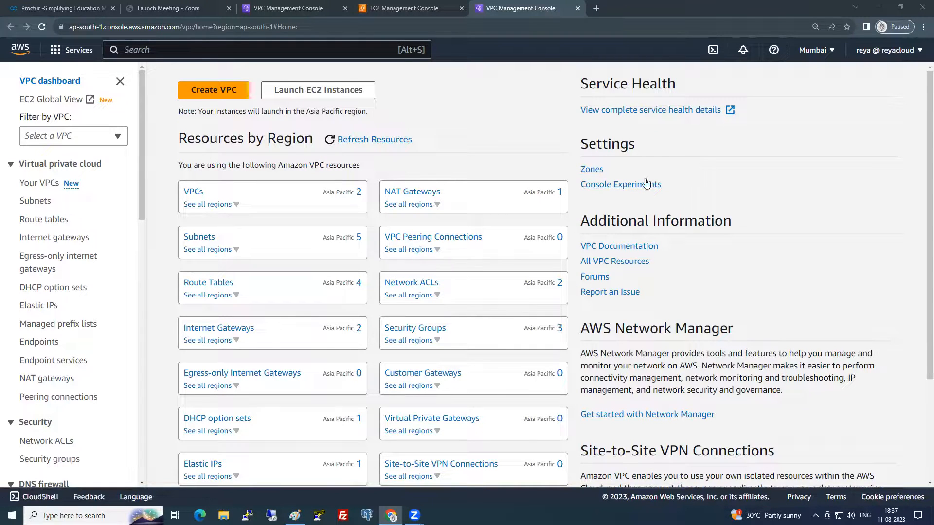
- Change the console region from Mumbai to Europe (Ireland) using the region selector
left_click(826, 50)
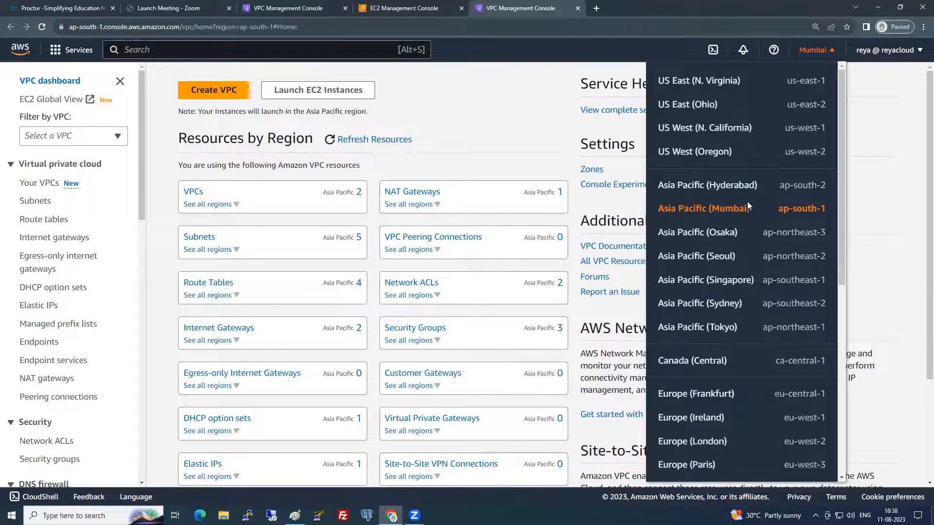
left_click(712, 210)
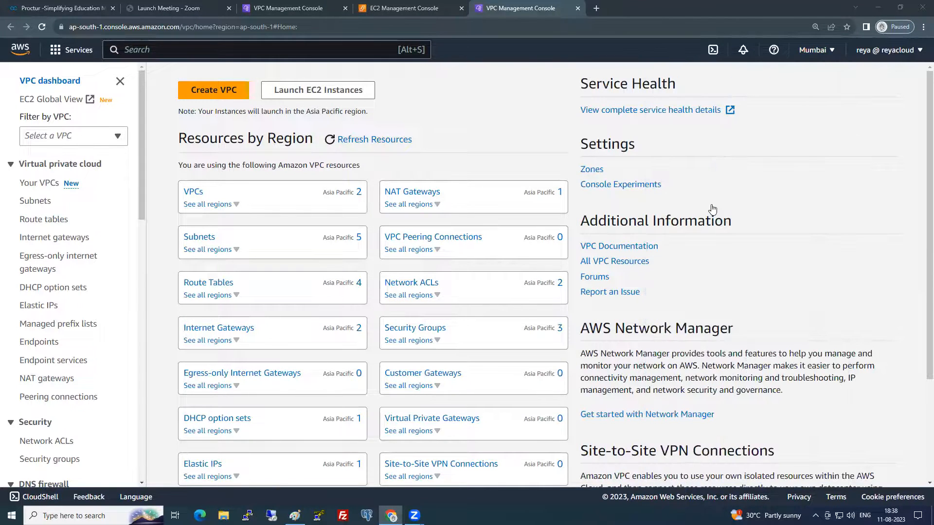
left_click(816, 50)
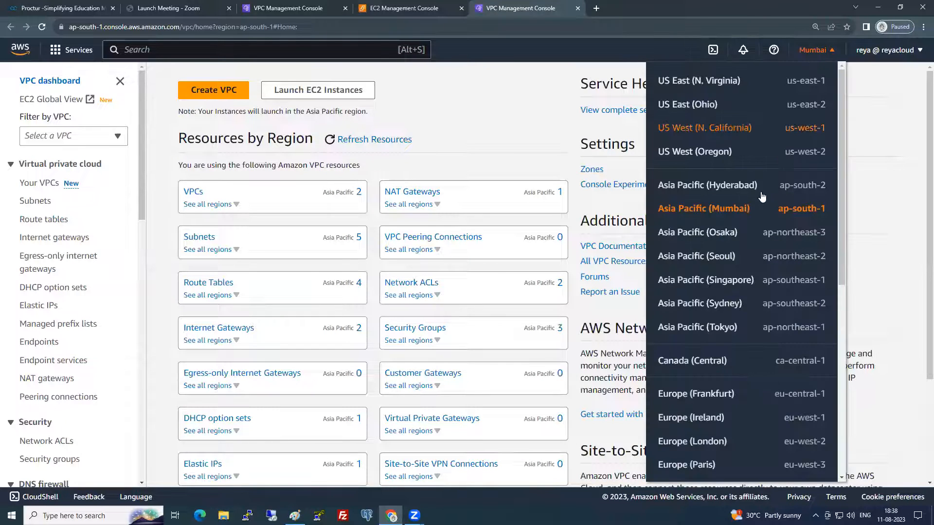
scroll(721, 328, "down", 1)
scroll(720, 329, "down", 1)
left_click(700, 320)
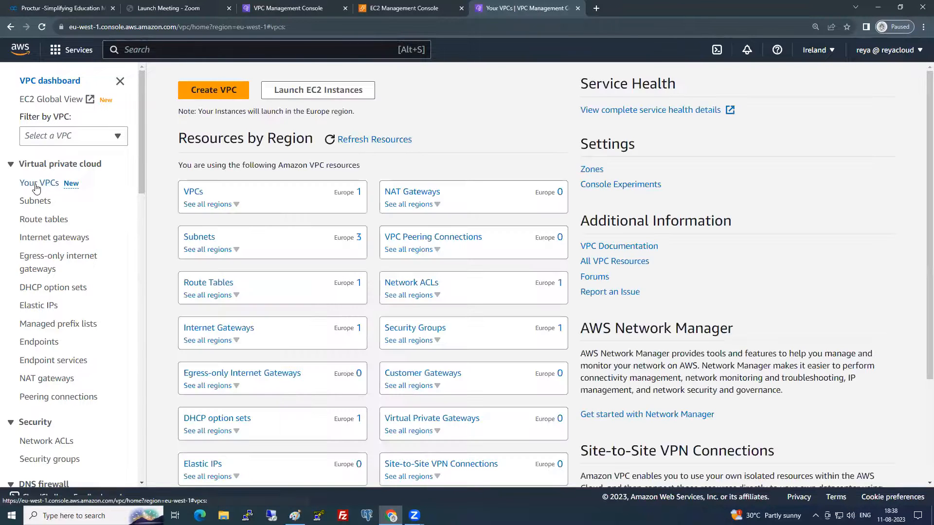
- Create a VPC-only network named IrelandVPC with IPv4 CIDR 192.169.0.0/16
left_click(41, 183)
left_click(849, 78)
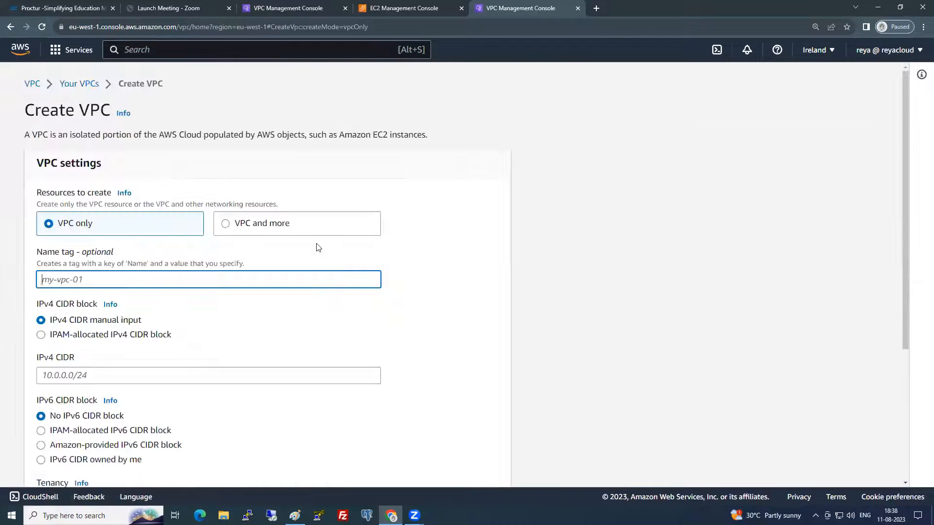
type("IrelandVPC")
scroll(158, 356, "down", 1)
left_click(133, 329)
type("192.169.0.0/")
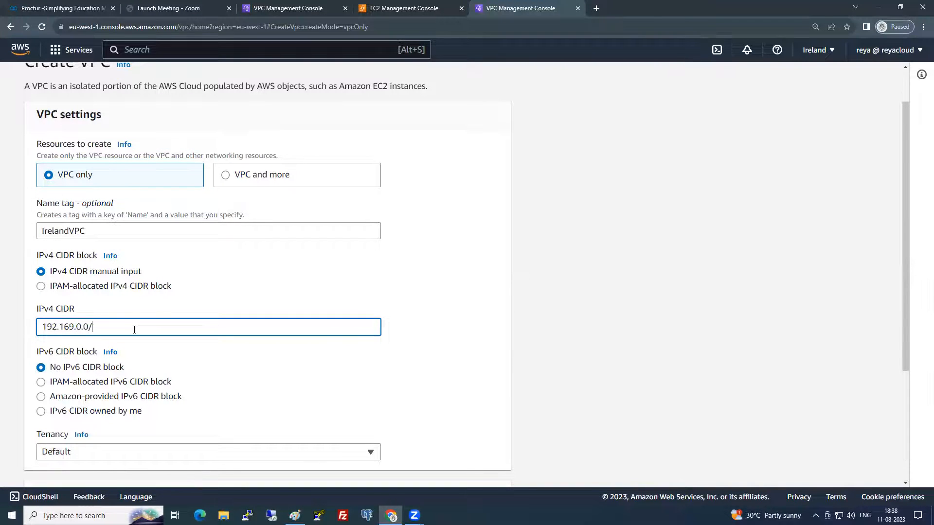
type("16")
scroll(151, 335, "down", 5)
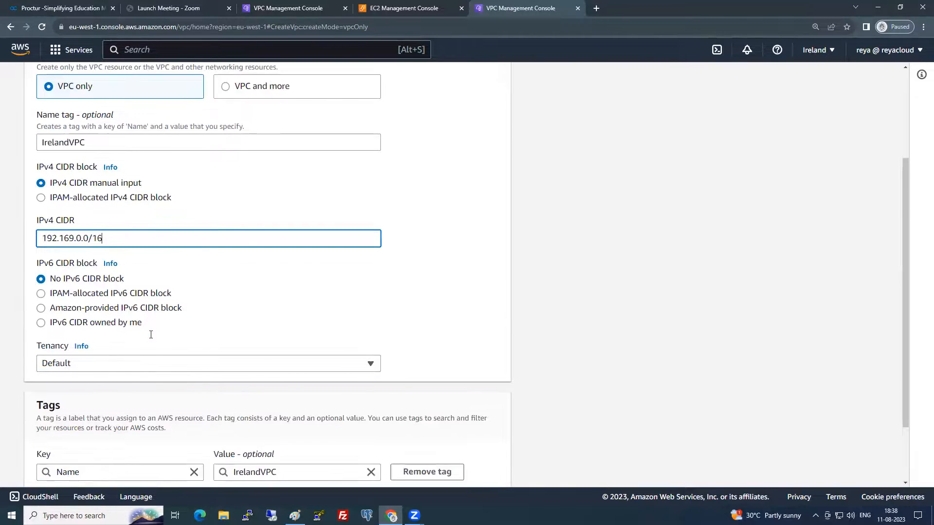
left_click(481, 467)
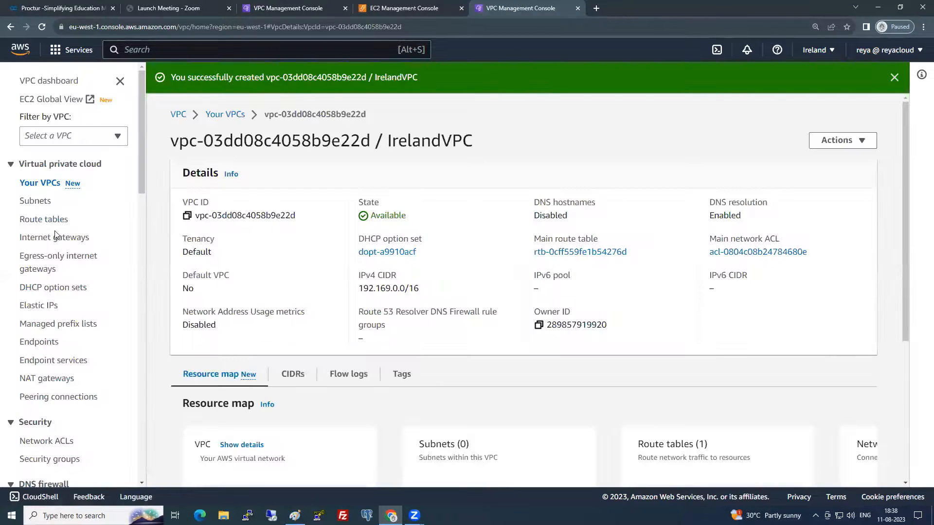
left_click(55, 237)
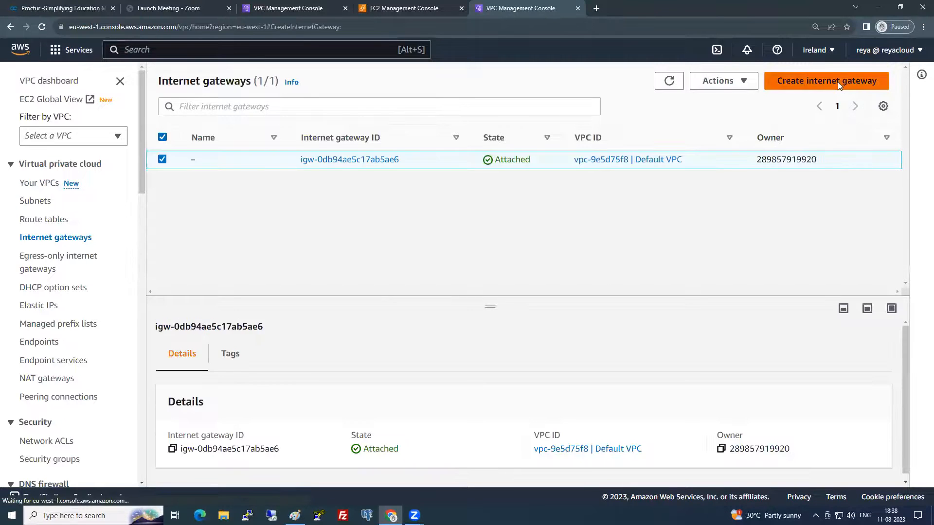
- Create an internet gateway named IrelandIGW
left_click(838, 82)
left_click(143, 245)
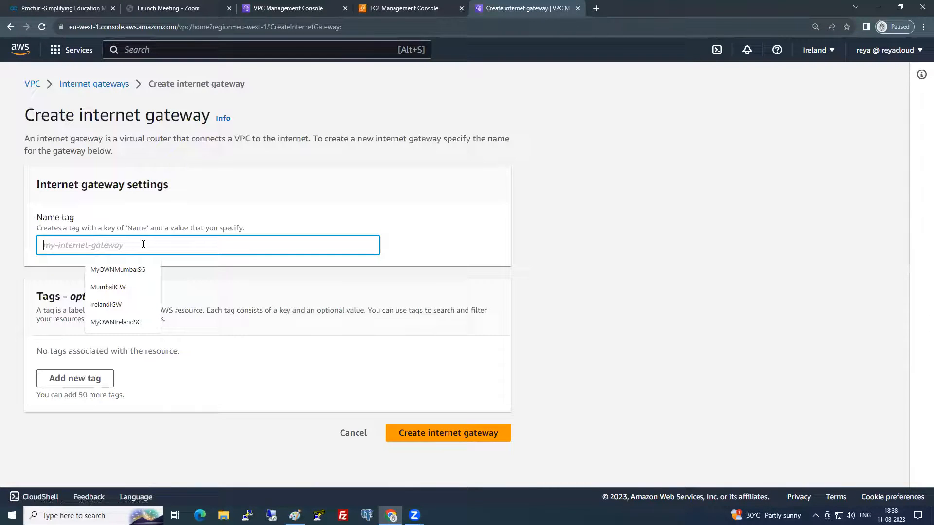
left_click(116, 304)
left_click(431, 451)
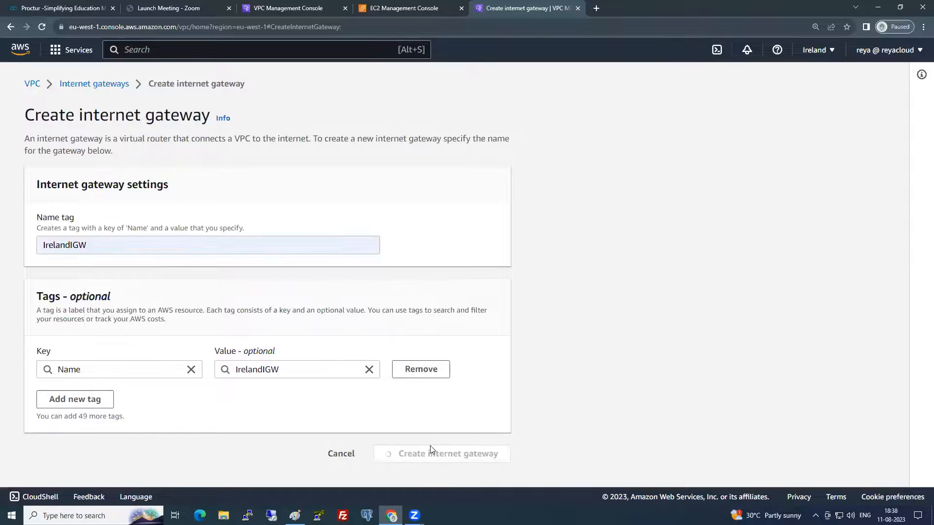
left_click(251, 128)
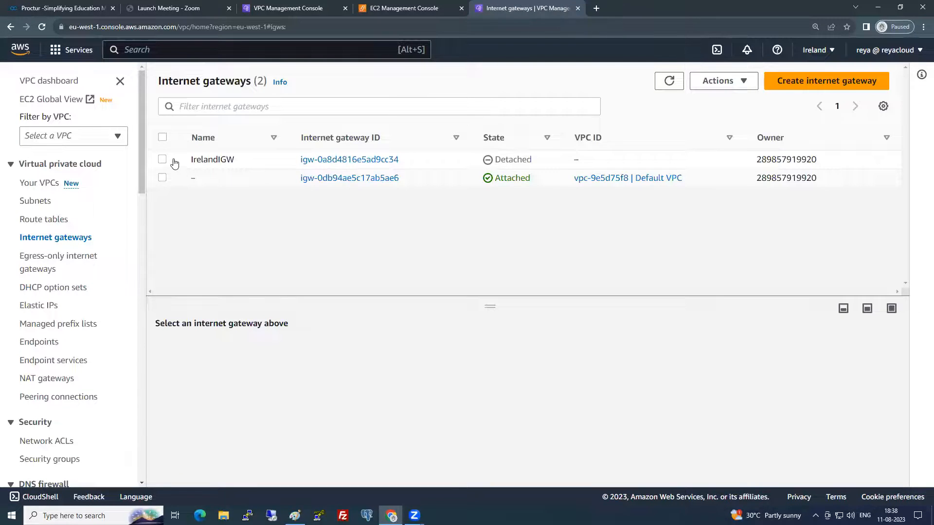
- Attach IrelandIGW to IrelandVPC via Actions > Attach to VPC
left_click(174, 162)
left_click(718, 81)
left_click(730, 118)
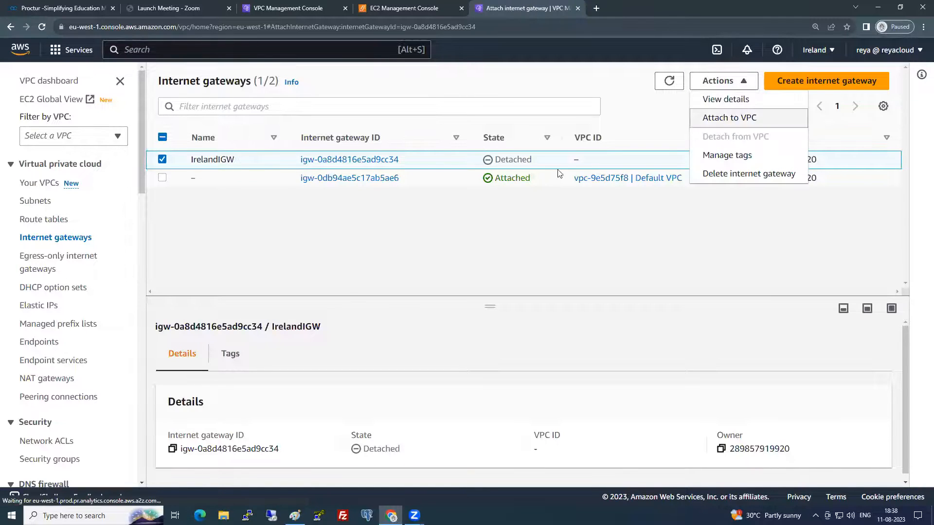
left_click(241, 232)
left_click(210, 246)
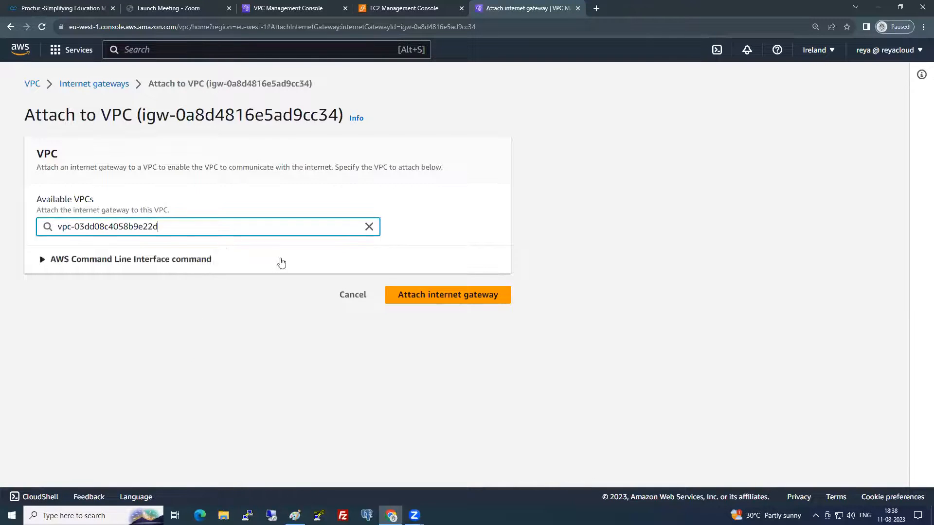
left_click(452, 293)
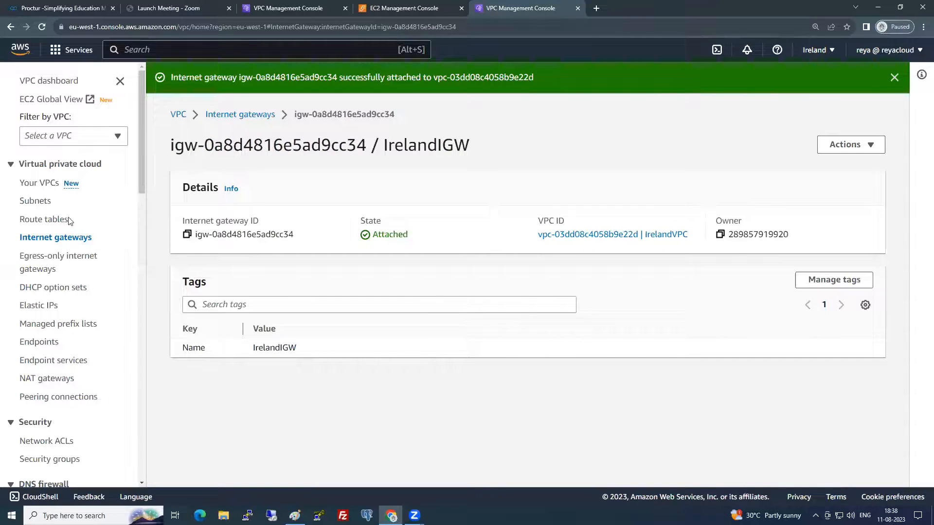
left_click(39, 201)
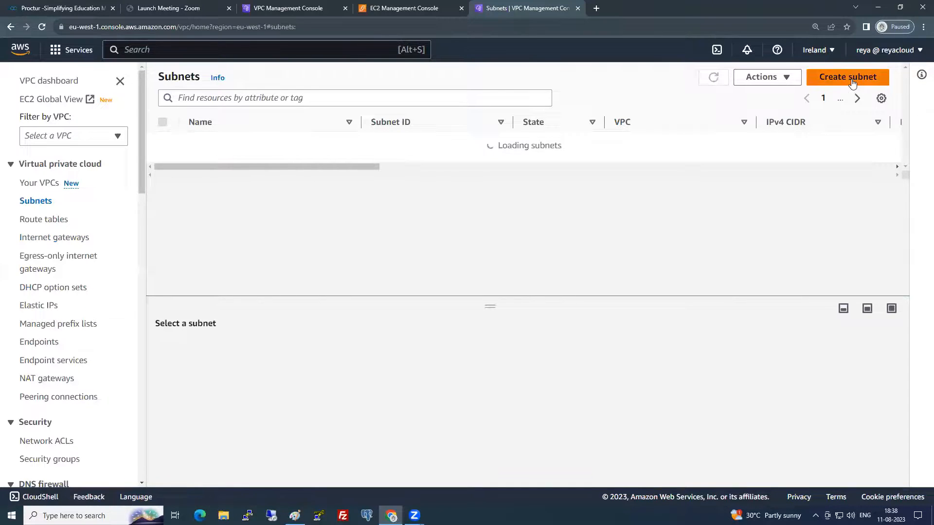
left_click(849, 77)
- In IrelandVPC, define 'Public Subnet' in eu-west-1a with CIDR 192.169.1.0/24
left_click(138, 202)
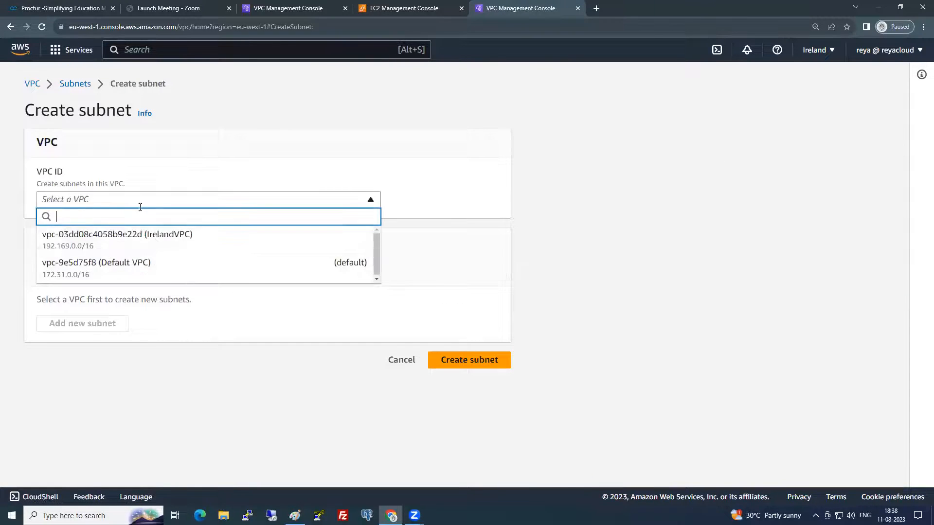
left_click(155, 243)
left_click(85, 412)
type("P")
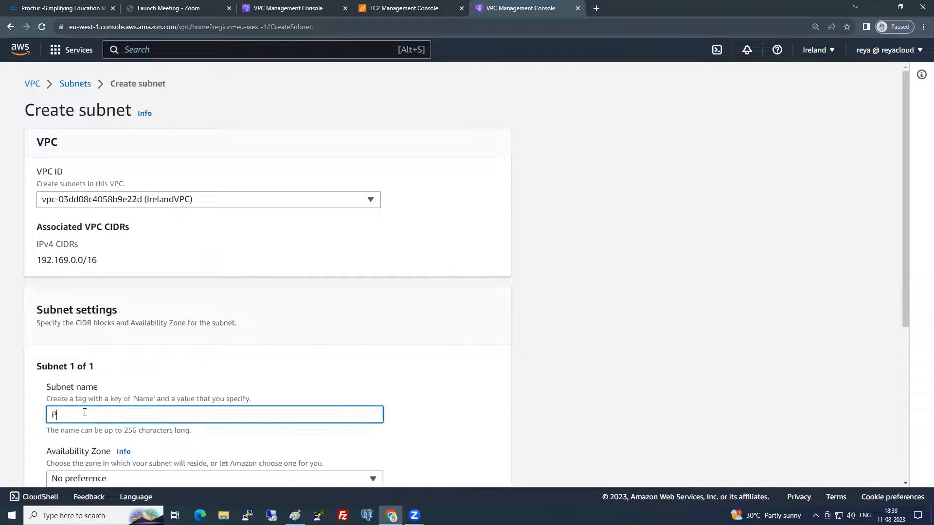
type("ublic Subnet")
scroll(154, 286, "down", 5)
left_click(167, 237)
left_click(177, 293)
left_click(165, 280)
type("1")
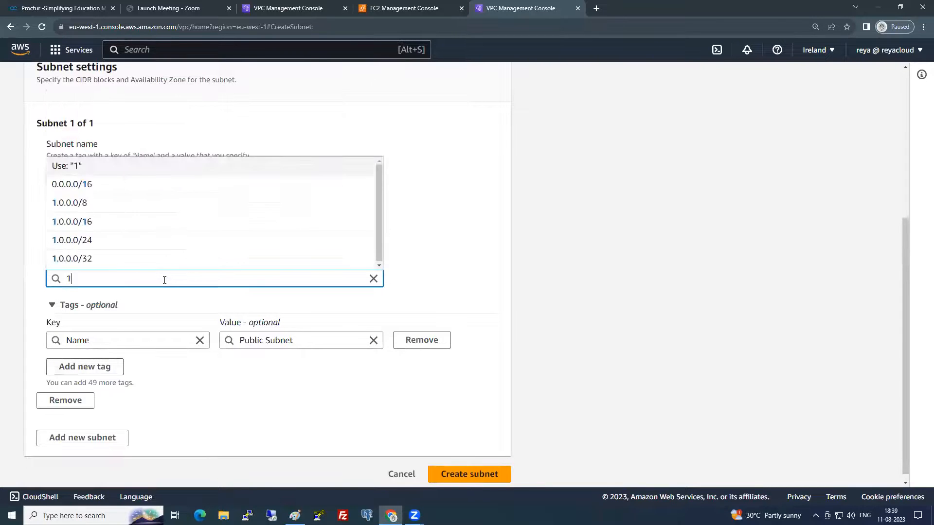
type("92.169.1.0/24")
left_click(562, 294)
- Add 'Private Subnet' in eu-west-1b with CIDR 192.169.2.0/24 and create both subnets
left_click(104, 428)
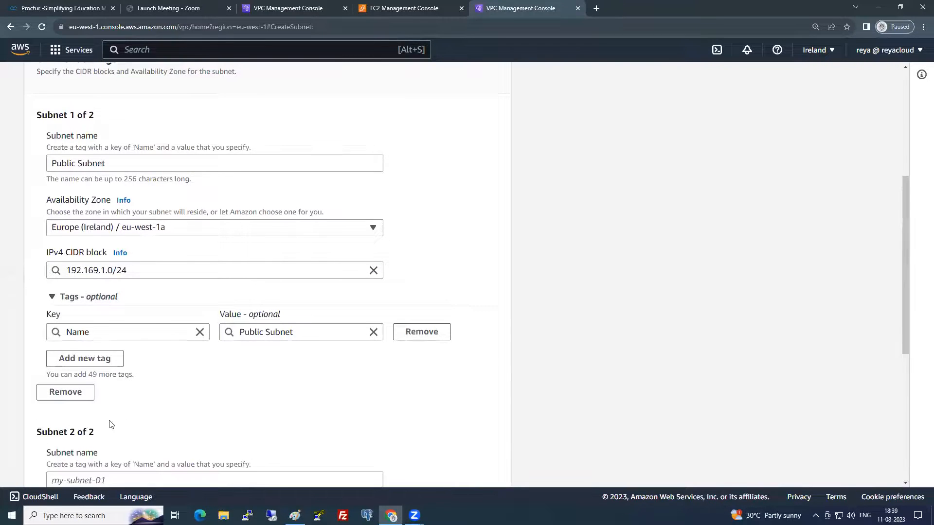
scroll(111, 425, "down", 5)
left_click(99, 243)
type("Private subnet")
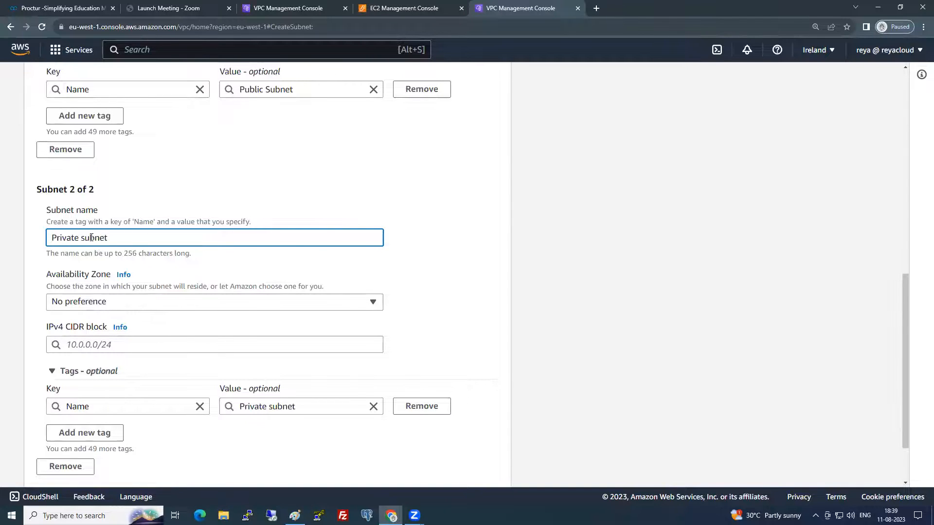
type("S")
left_click(101, 310)
left_click(154, 385)
left_click(130, 342)
type("192.169.2.0/24")
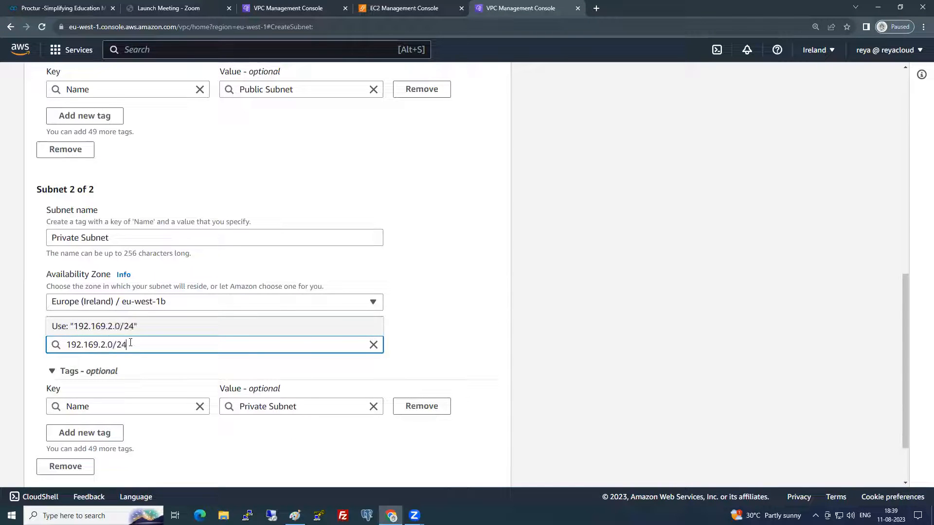
scroll(382, 411, "down", 2)
left_click(472, 465)
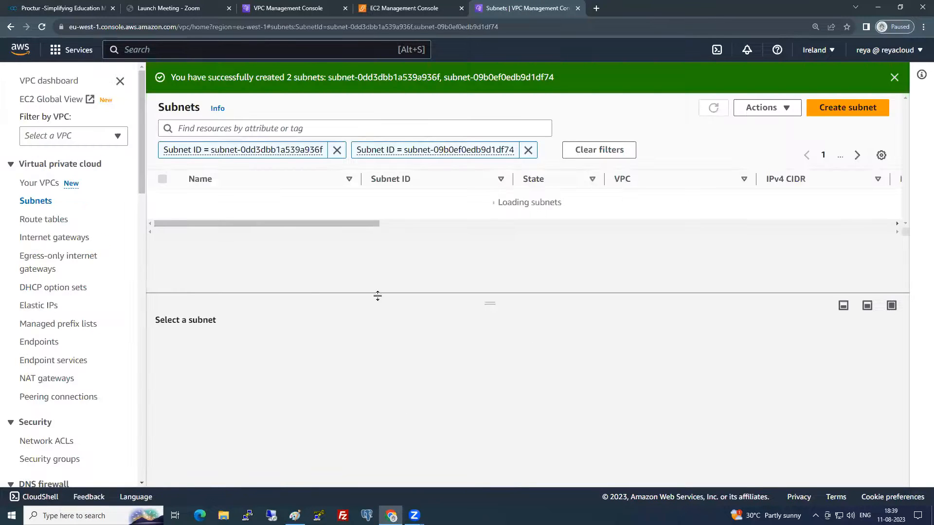
- Set up NAT gateway IrelandNAT on Public Subnet, allocate a new Elastic IP, and create it
left_click(47, 380)
left_click(831, 80)
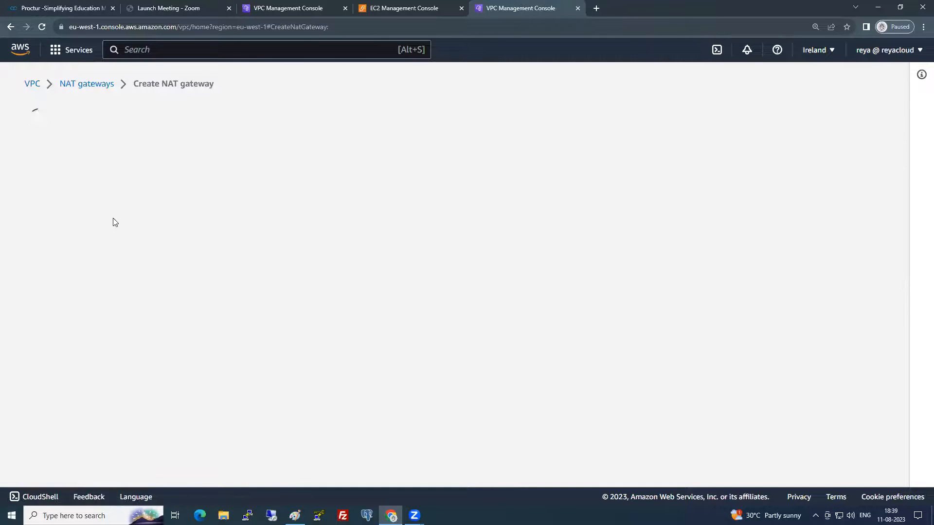
left_click(117, 245)
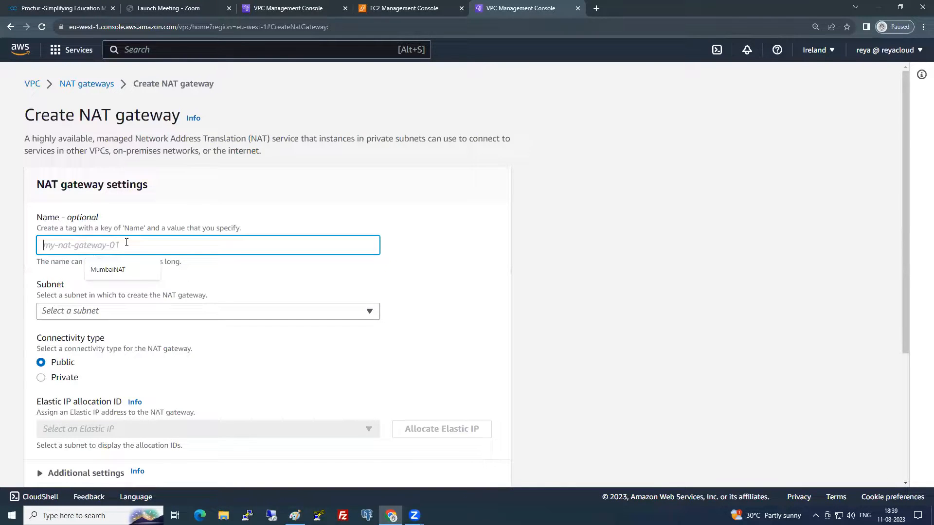
type("IrelandNAT")
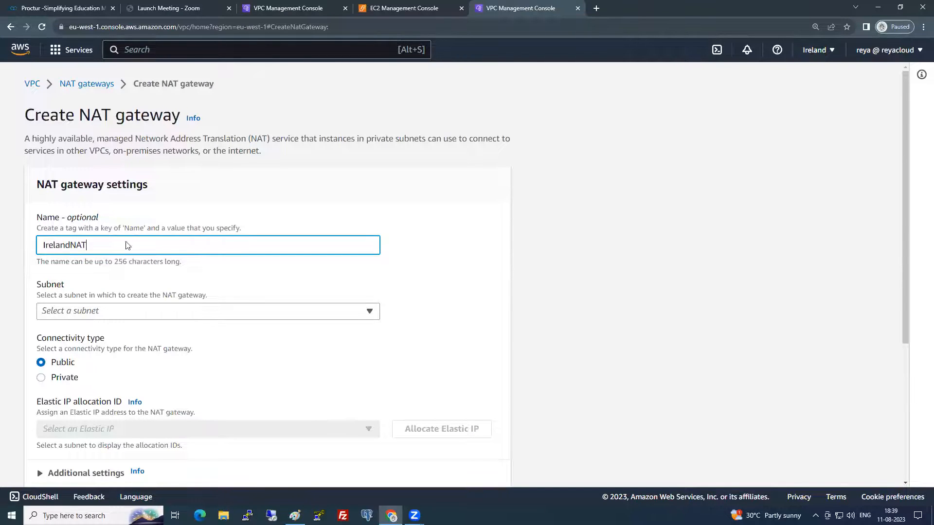
left_click(141, 317)
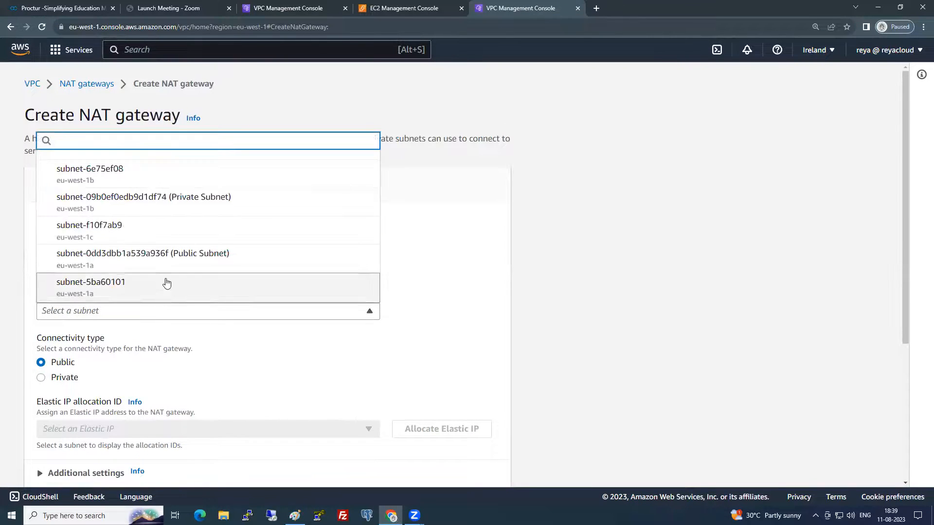
left_click(194, 262)
left_click(403, 428)
scroll(422, 342, "down", 5)
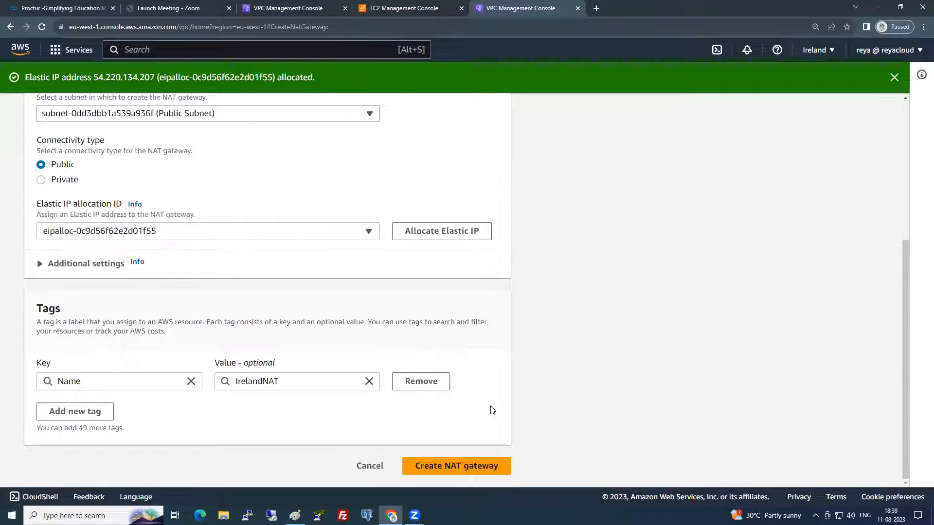
left_click(501, 463)
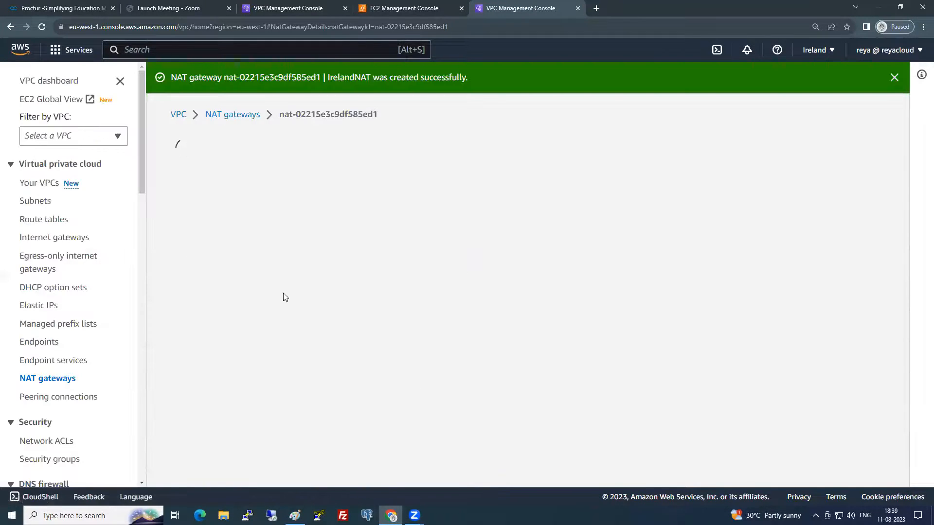
- Create a route table named Public RT in IrelandVPC
left_click(63, 220)
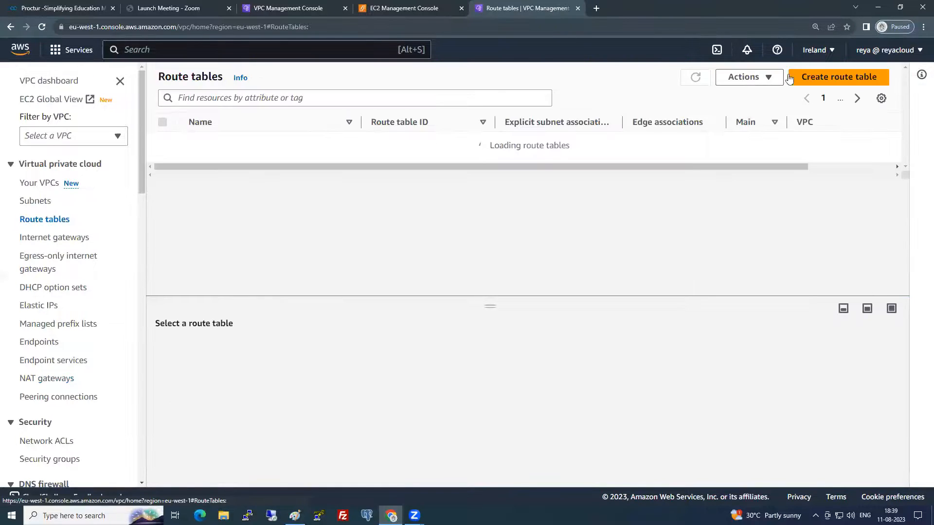
left_click(854, 77)
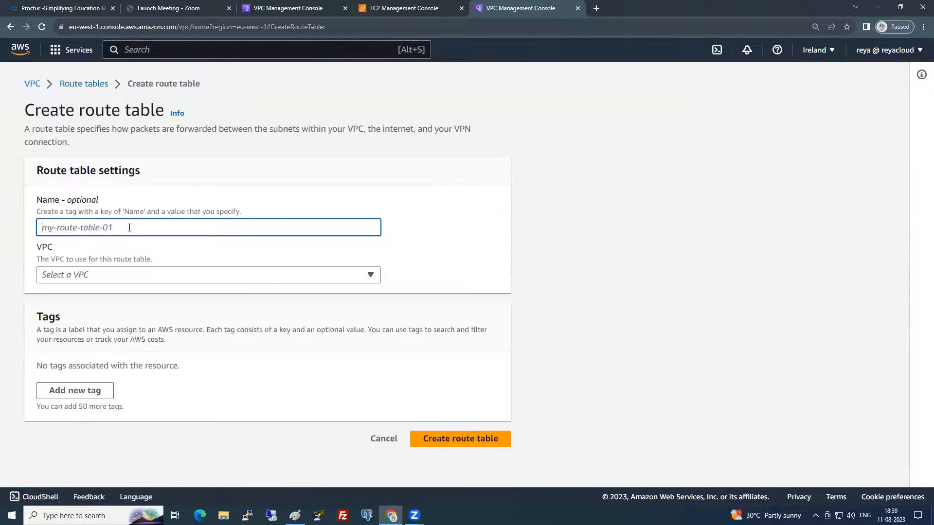
type("P")
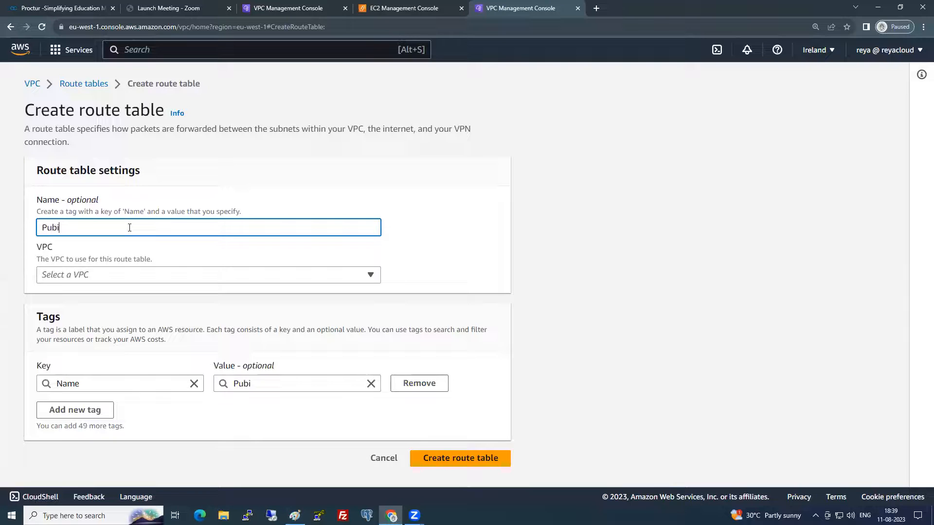
type("ublic RT")
left_click(130, 275)
left_click(146, 312)
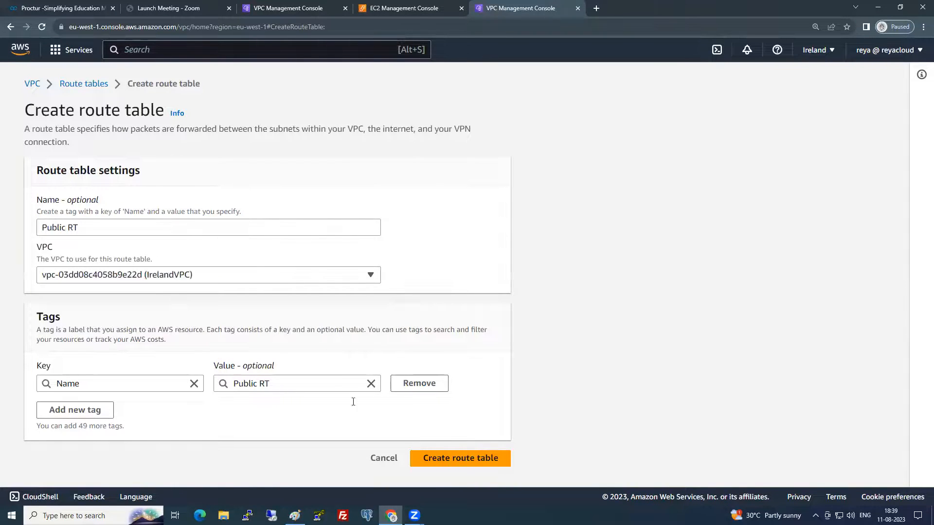
left_click(459, 460)
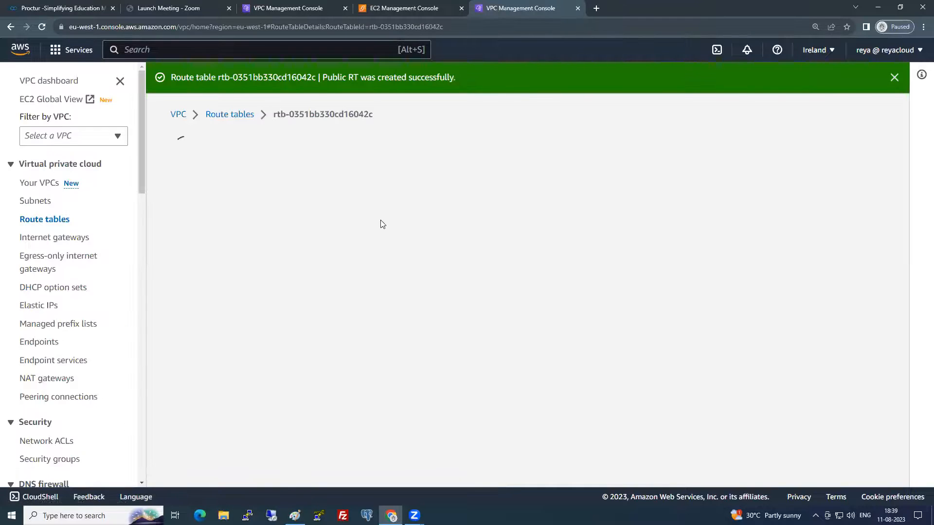
left_click(229, 114)
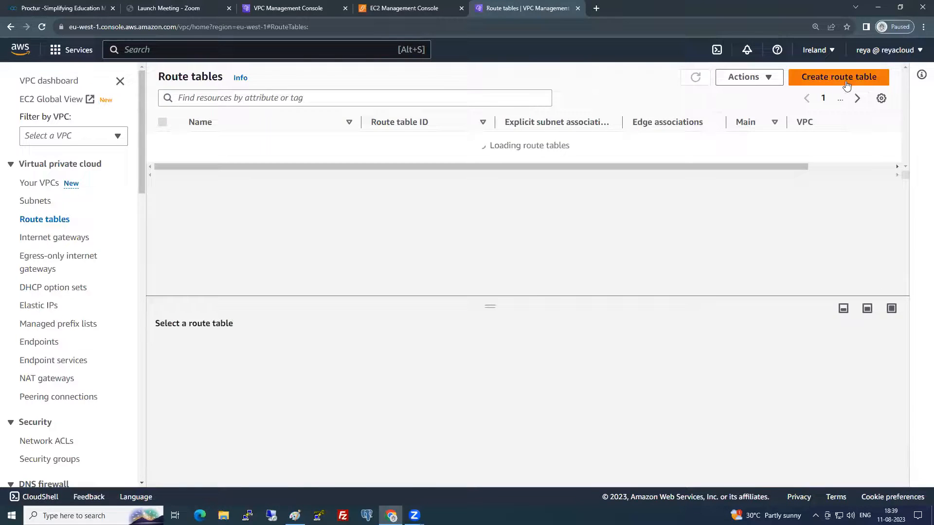
- Create a second route table, Private RT, in IrelandVPC and return to the route tables list
left_click(846, 83)
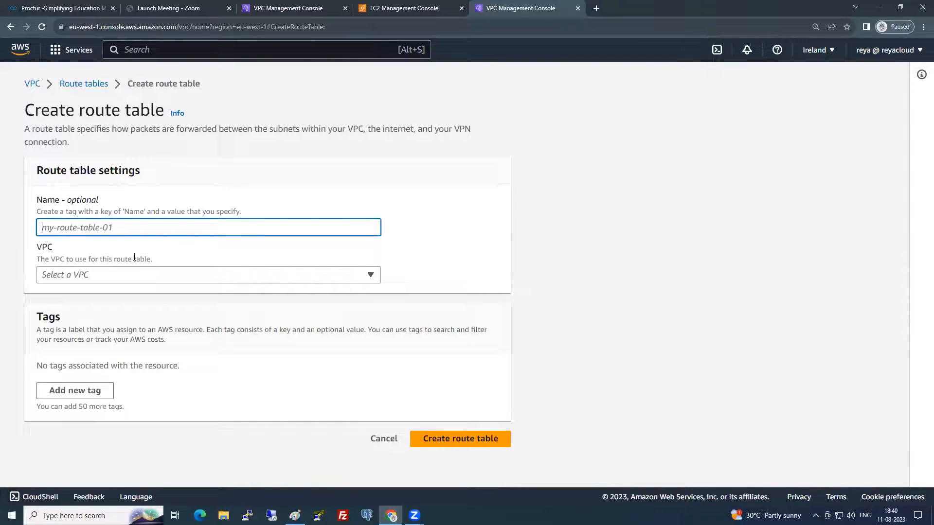
type("Private RT")
left_click(131, 275)
left_click(161, 306)
left_click(433, 451)
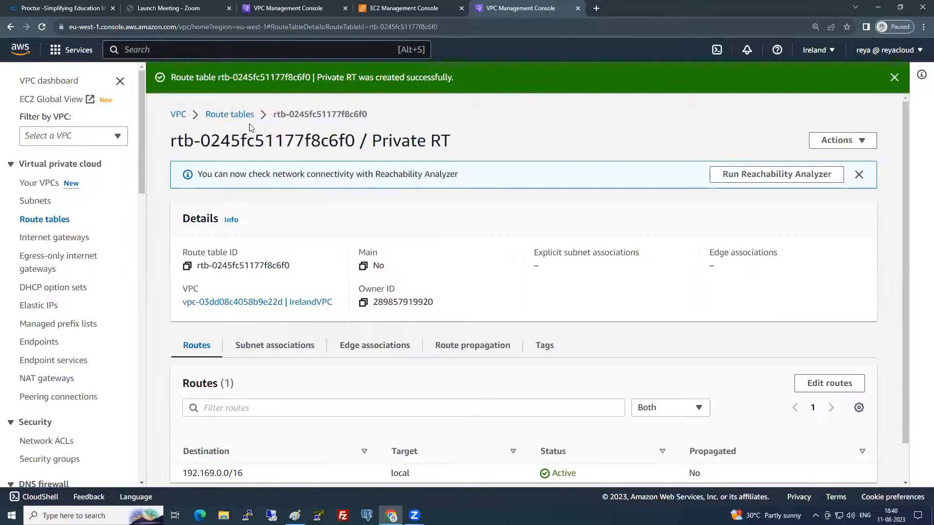
left_click(229, 115)
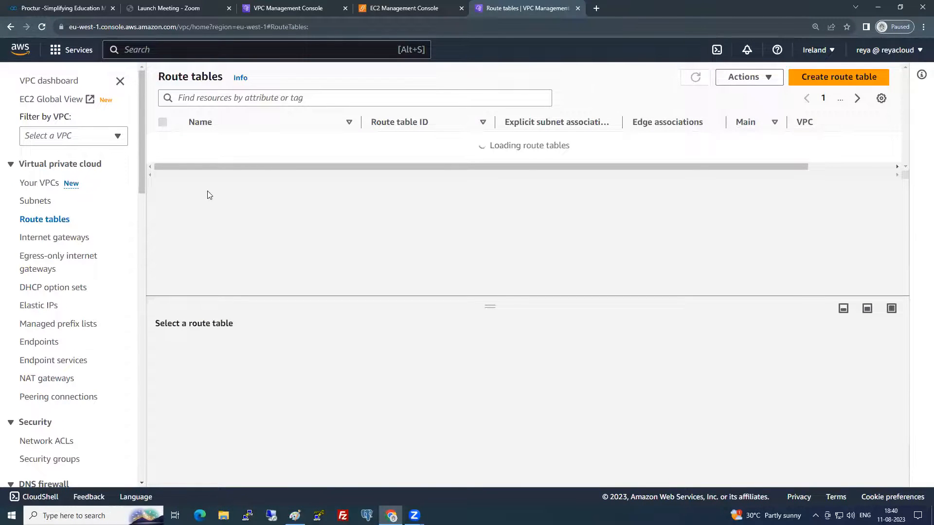
- Add a 0.0.0.0/0 route in Public RT targeting internet gateway igw-0a8d4816e5ad9cc34
left_click(163, 180)
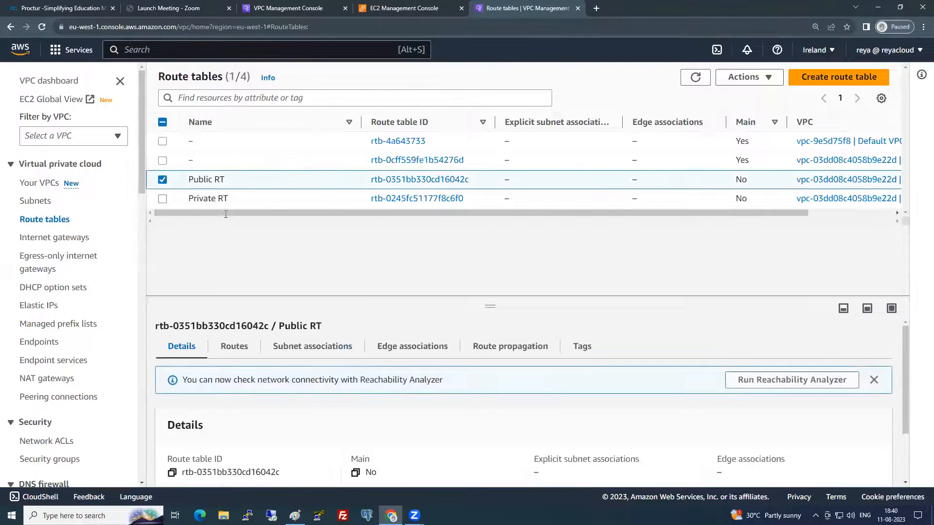
left_click(241, 348)
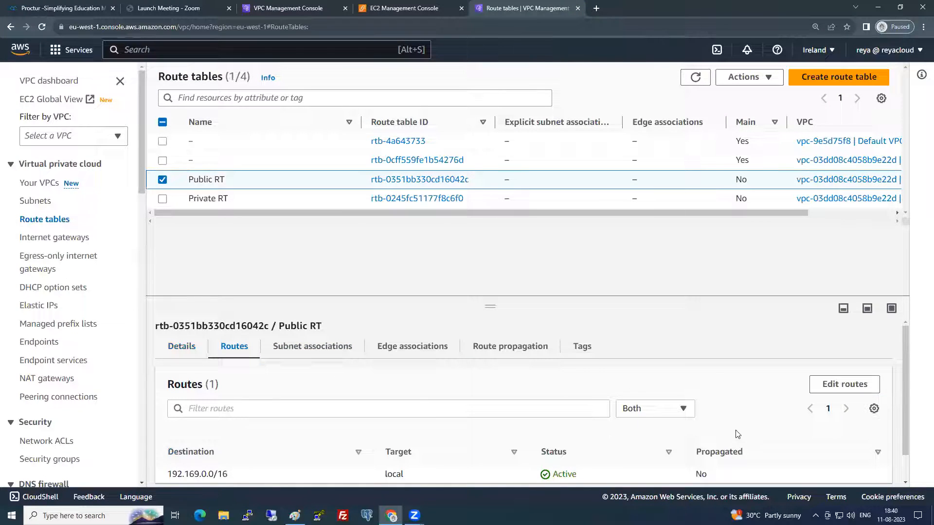
left_click(844, 384)
left_click(86, 221)
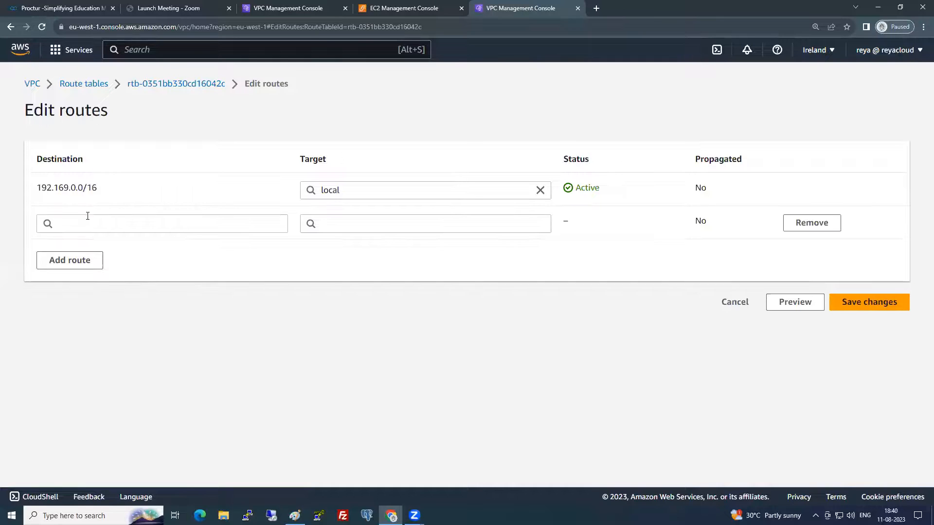
left_click(92, 219)
left_click(101, 243)
left_click(354, 223)
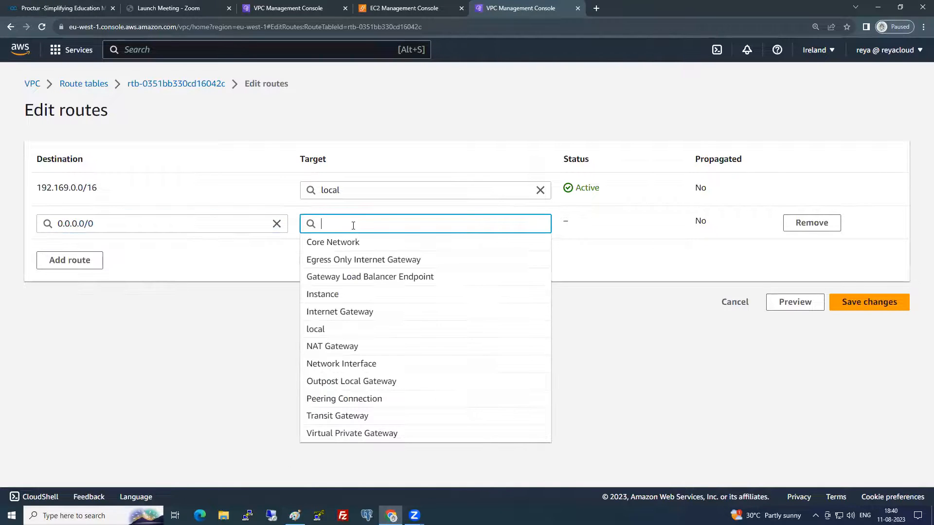
left_click(351, 317)
left_click(367, 244)
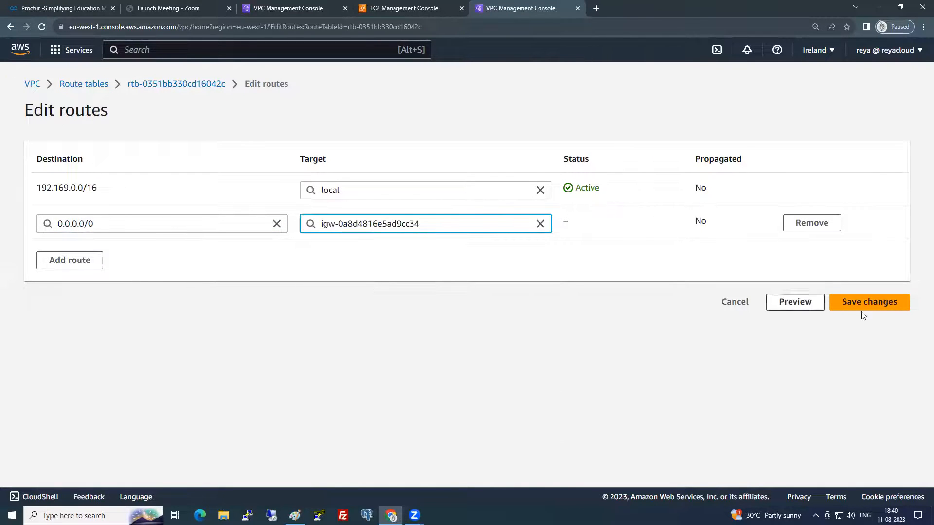
left_click(882, 303)
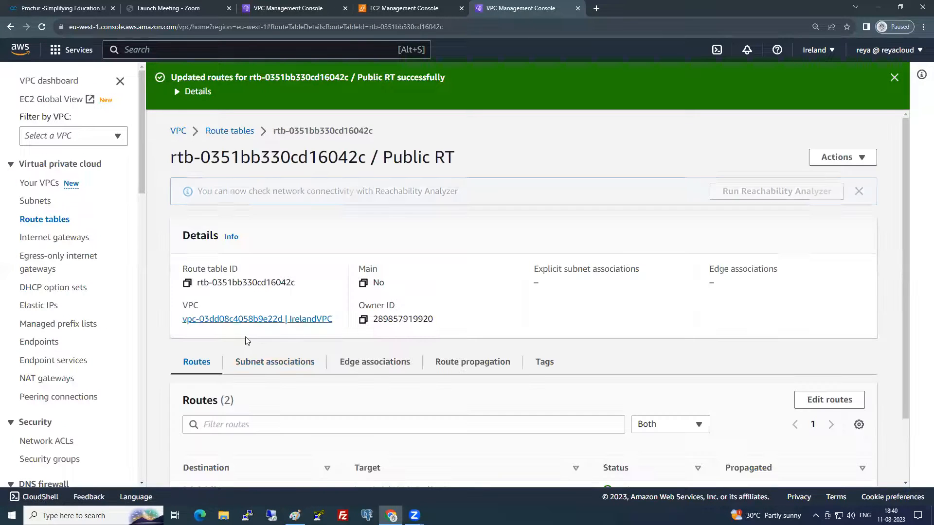
- Associate Public Subnet with Public RT, then select Private RT in the route tables list
left_click(278, 364)
left_click(769, 398)
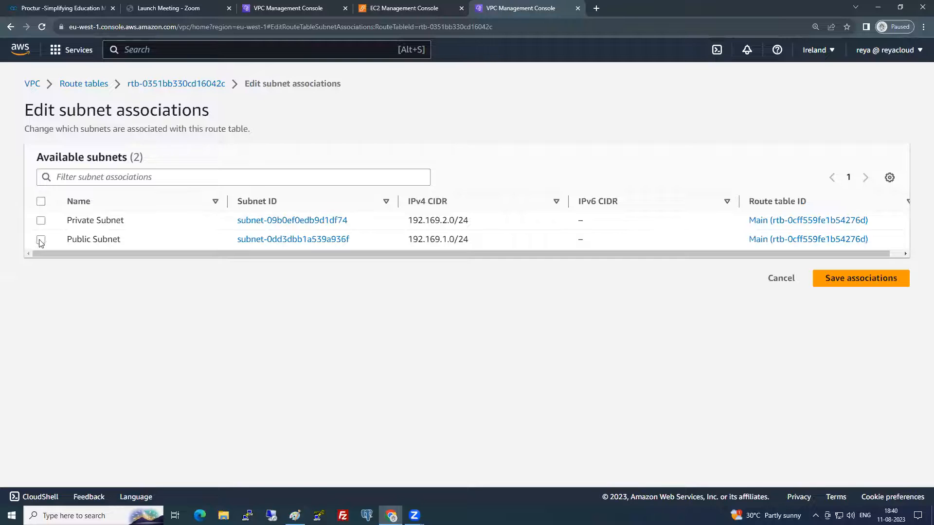
left_click(41, 240)
left_click(855, 358)
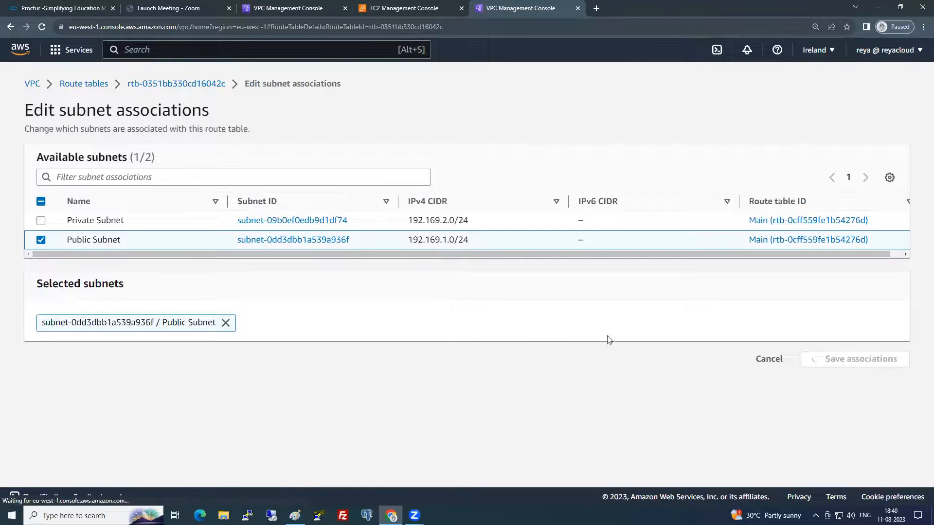
left_click(241, 114)
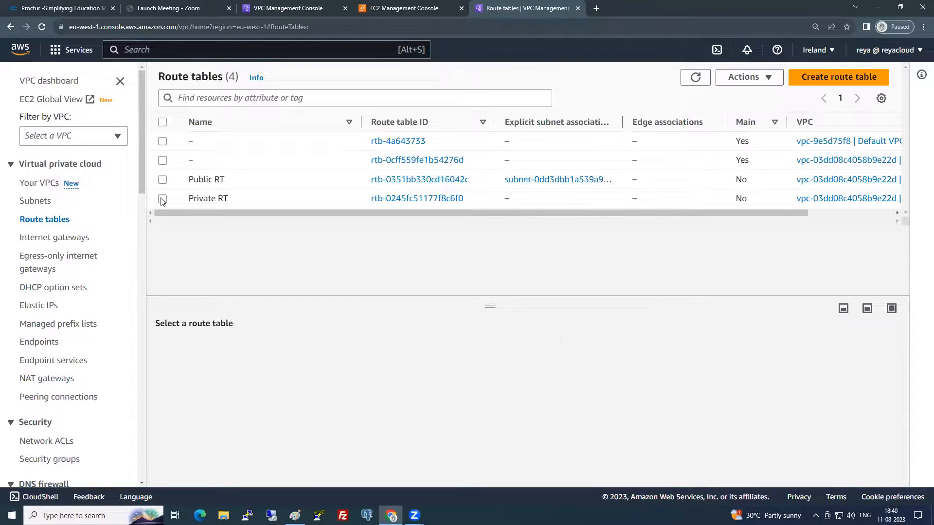
left_click(163, 200)
- Add a 0.0.0.0/0 route in Private RT targeting NAT gateway nat-02215e3c9df585ed1
left_click(235, 346)
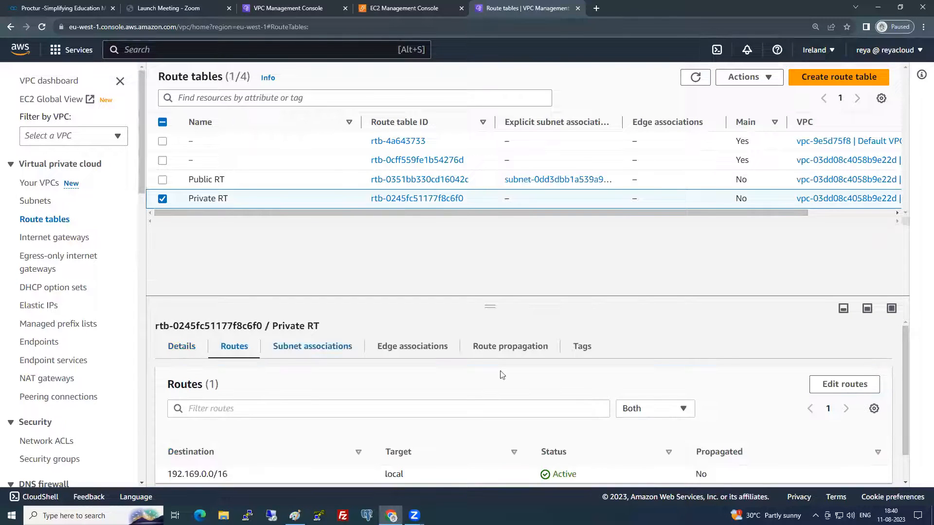
left_click(835, 385)
left_click(92, 231)
left_click(91, 227)
left_click(90, 241)
left_click(399, 224)
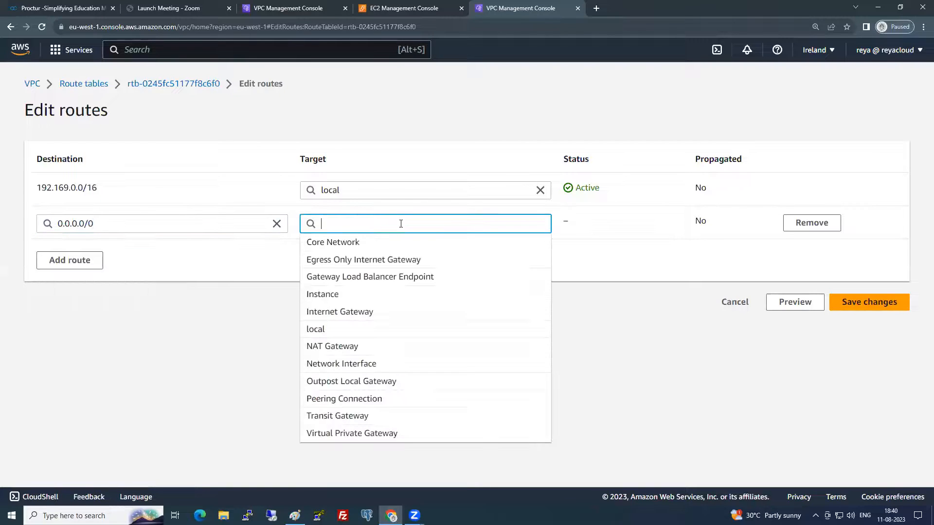
left_click(340, 346)
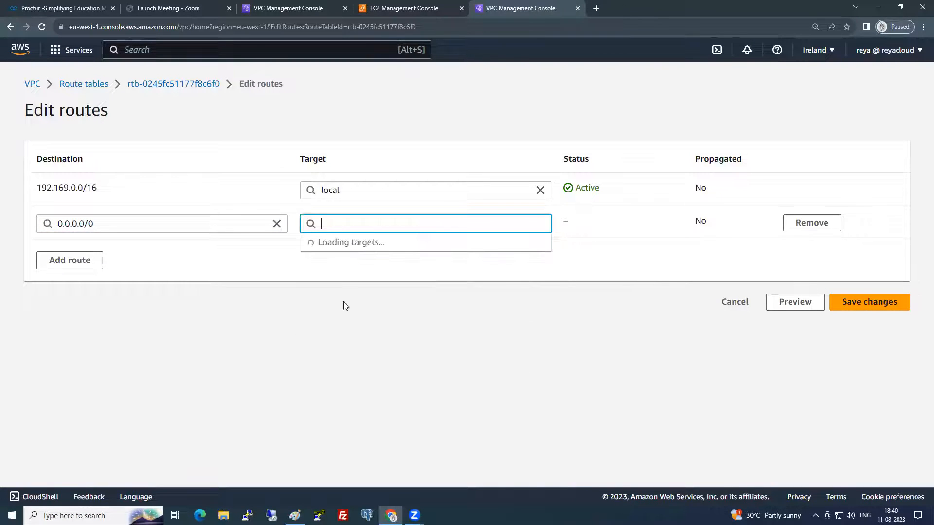
left_click(363, 243)
left_click(857, 311)
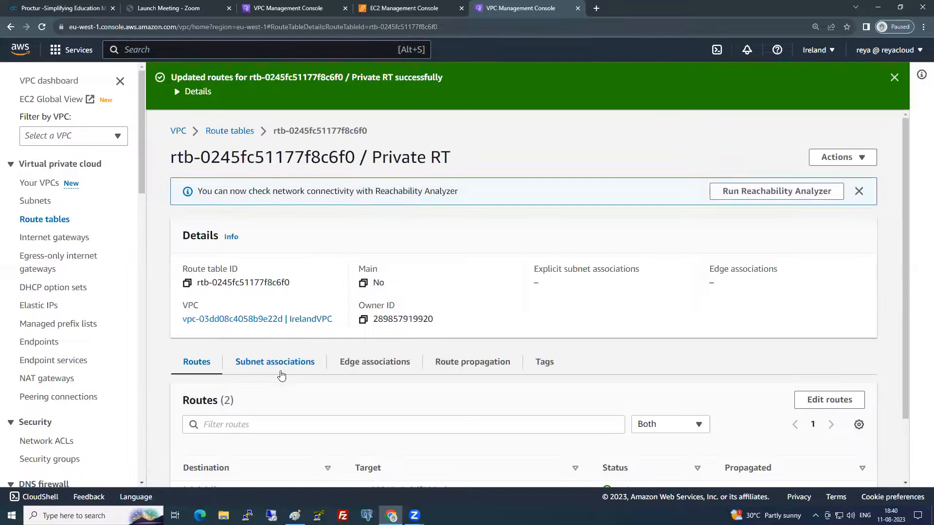
- Explicitly associate Private Subnet with Private RT and save
left_click(279, 362)
left_click(812, 398)
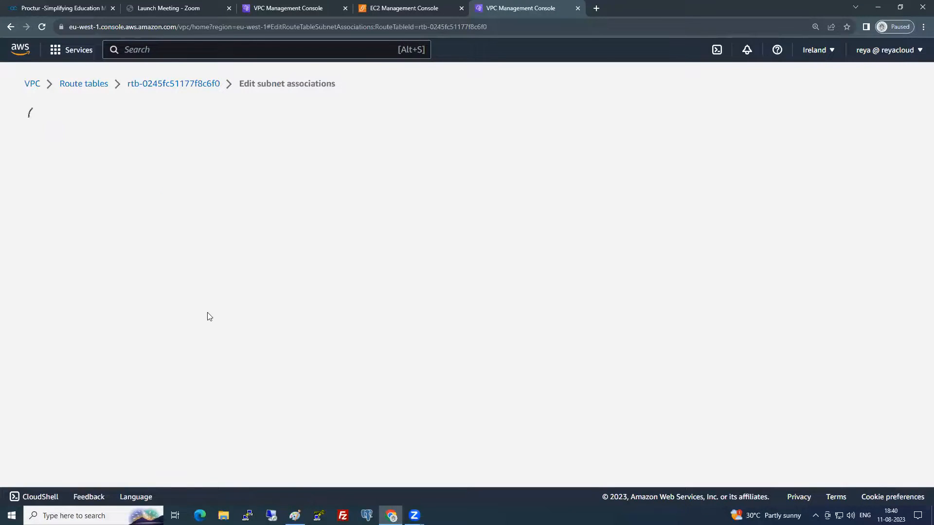
left_click(40, 221)
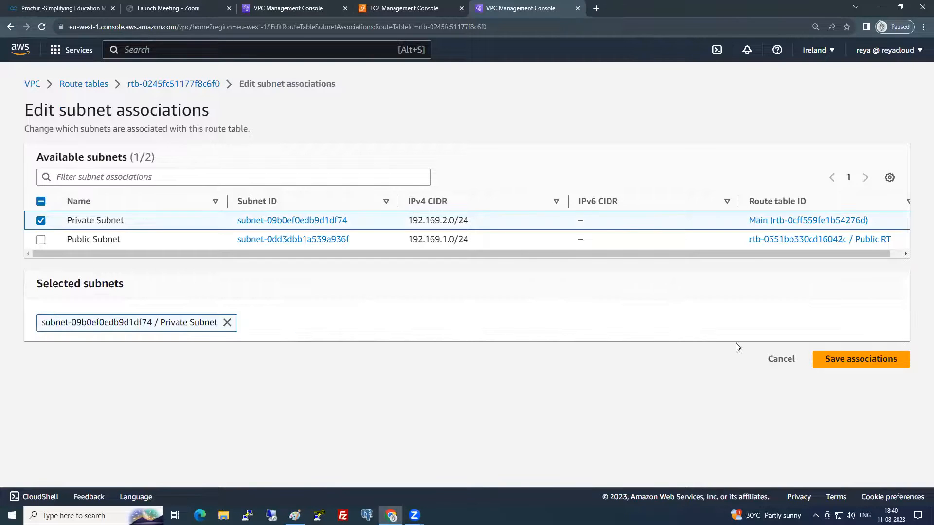
left_click(863, 363)
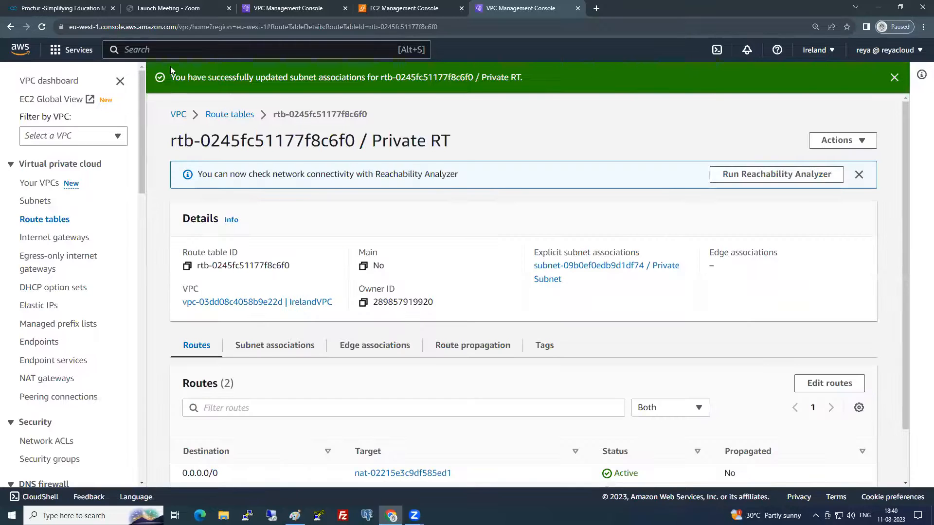
- Open the console home in a new browser tab and switch the region to Europe (Ireland)
left_click(396, 8)
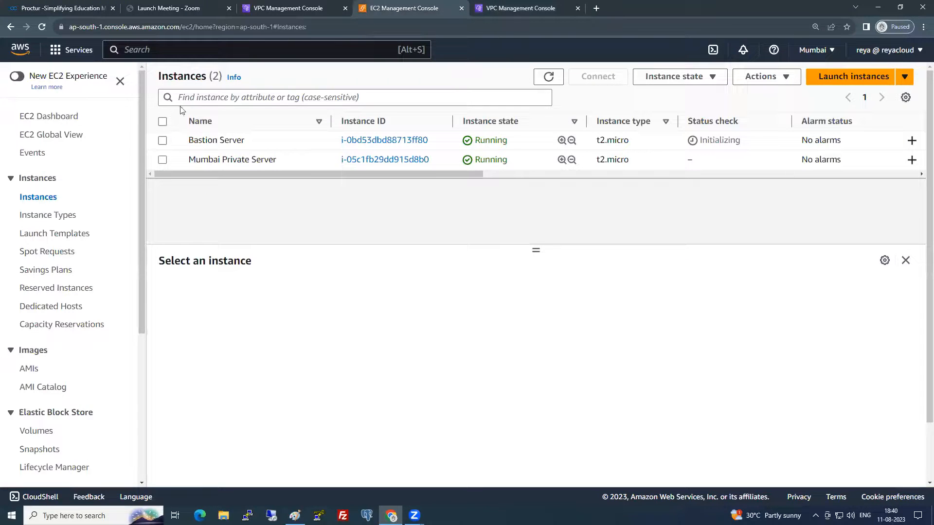
right_click(20, 49)
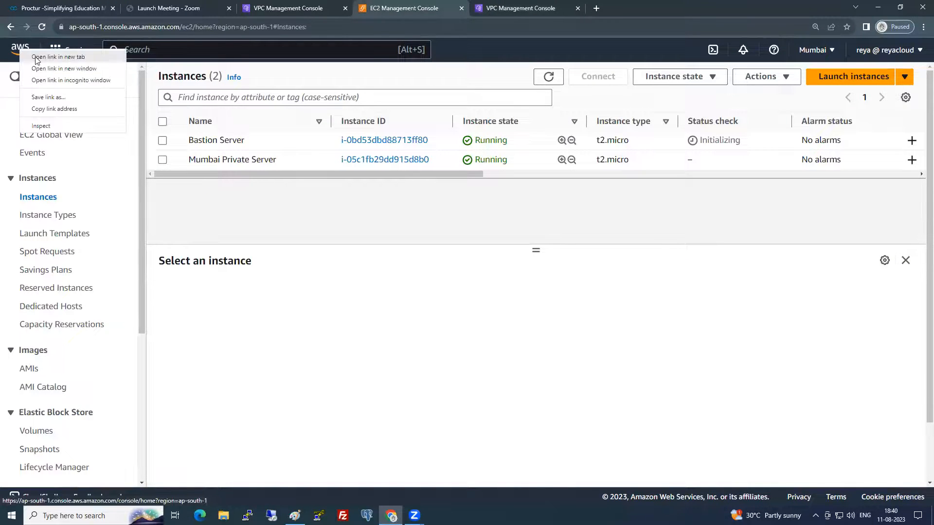
left_click(35, 57)
left_click_drag(521, 8, 637, 8)
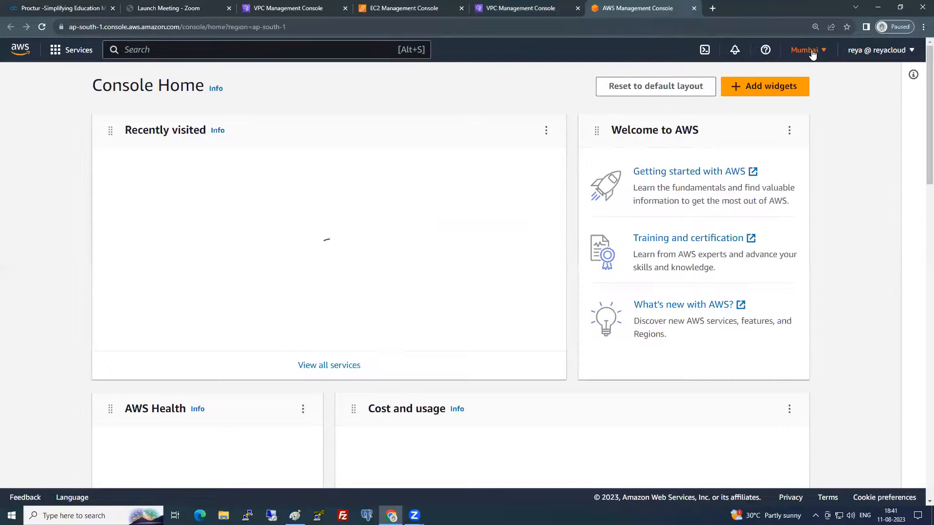
left_click(807, 50)
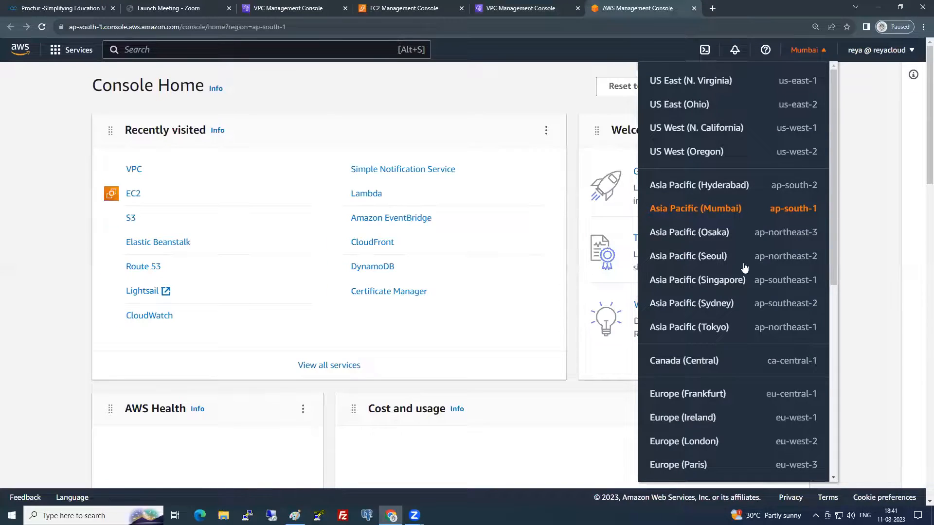
left_click(692, 419)
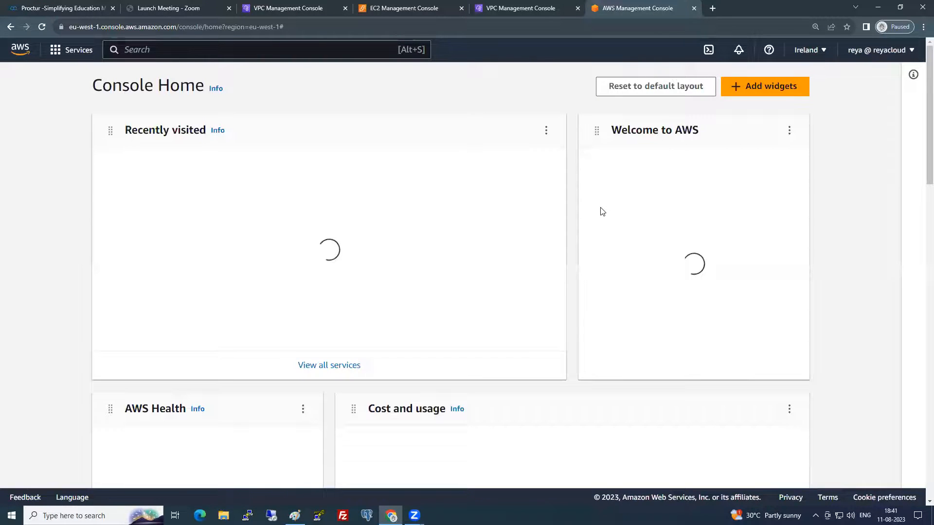
- Start a security group named MyOWNIrelandSG, same description, in IrelandVPC
left_click(131, 194)
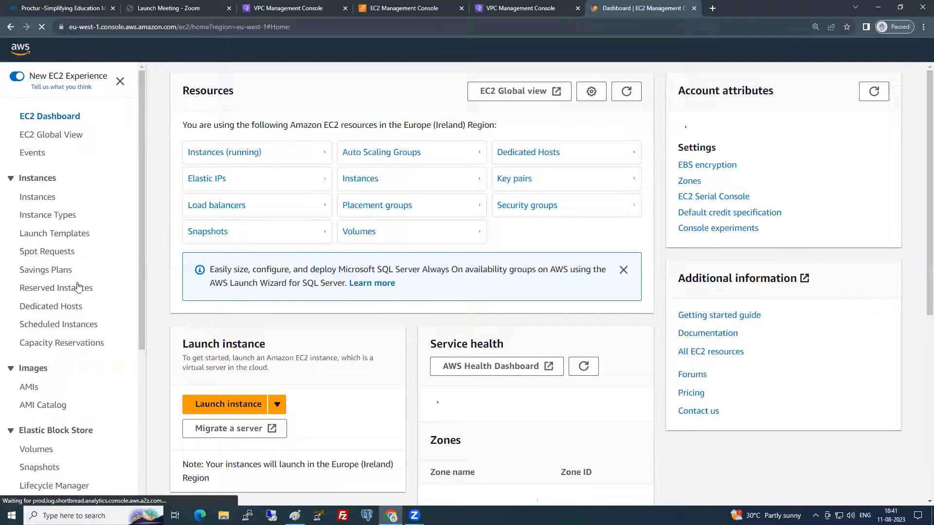
scroll(68, 363, "down", 4)
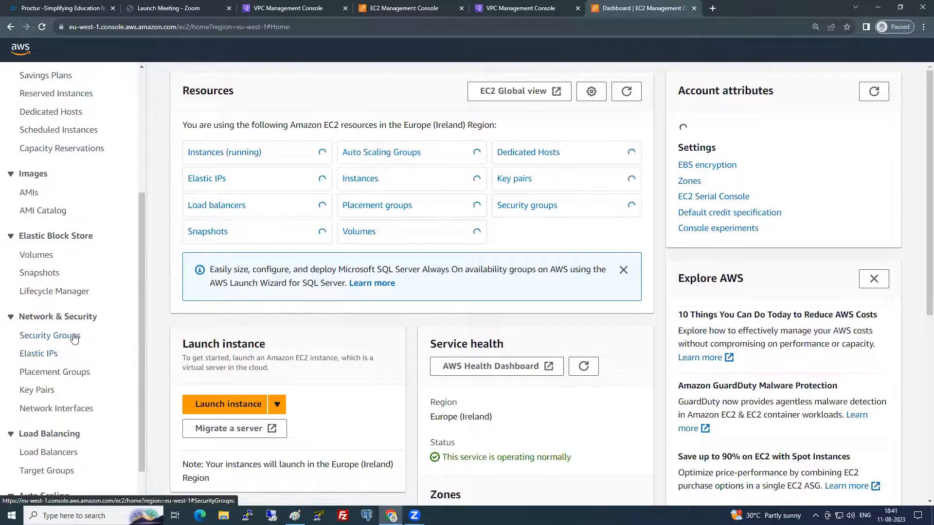
left_click(73, 336)
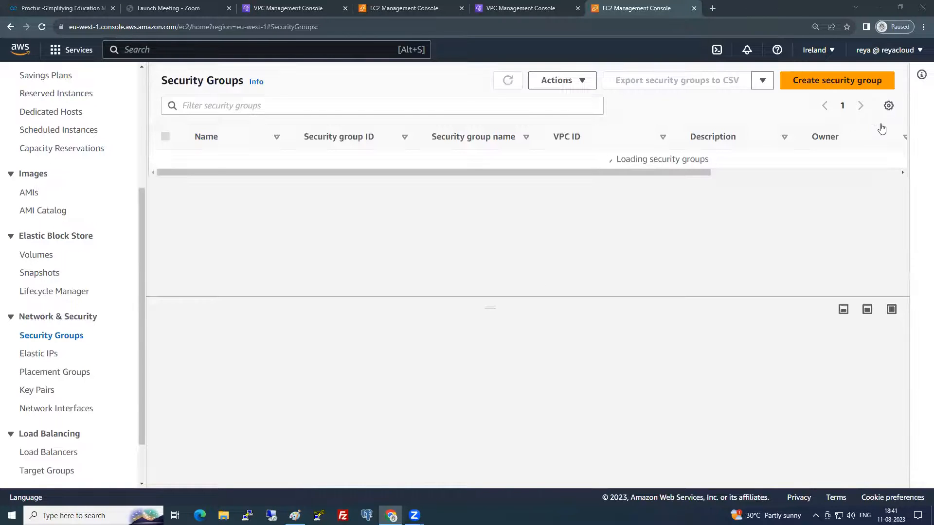
left_click(859, 83)
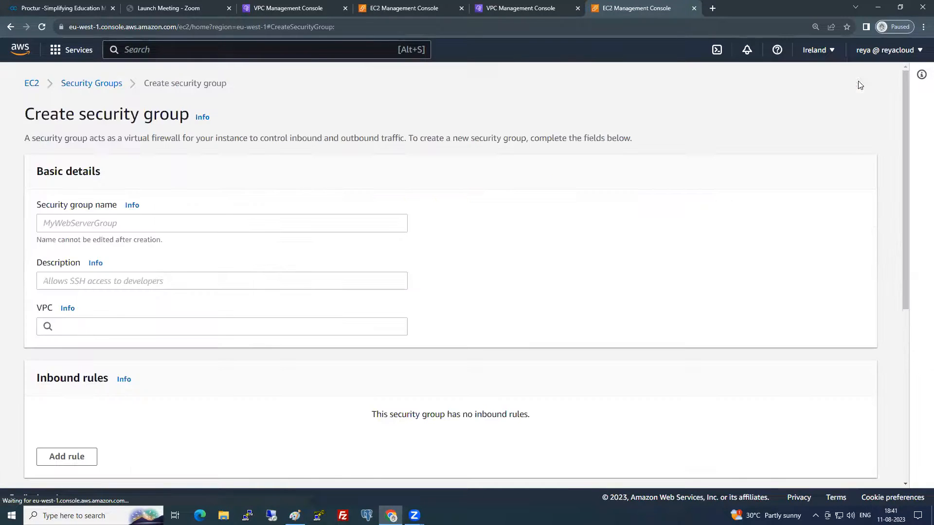
left_click(188, 231)
left_click(116, 265)
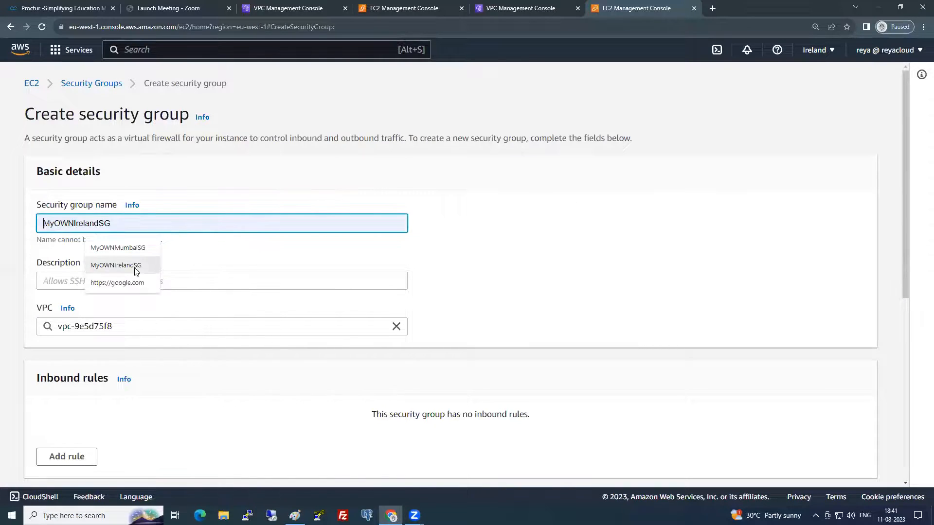
key("ctrl+a")
key("ctrl+c")
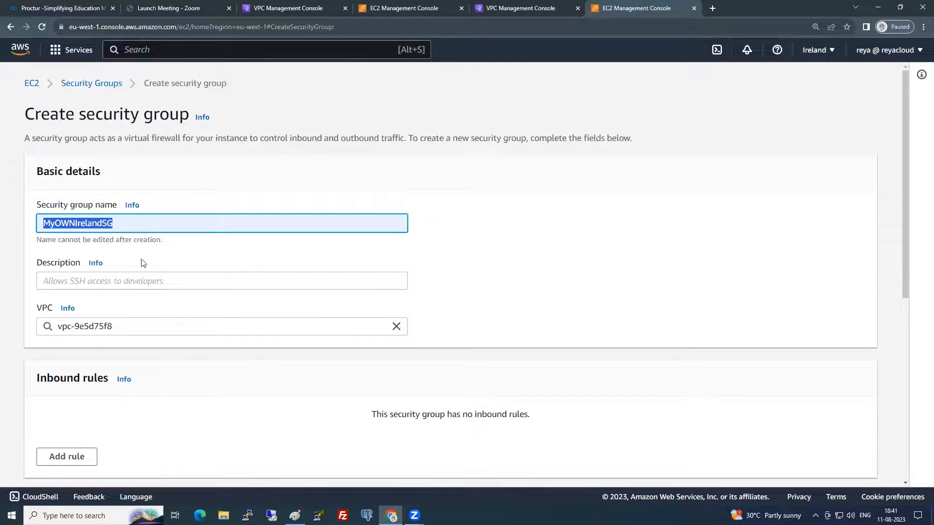
left_click(138, 280)
key("ctrl+v")
left_click_drag(137, 325, 47, 326)
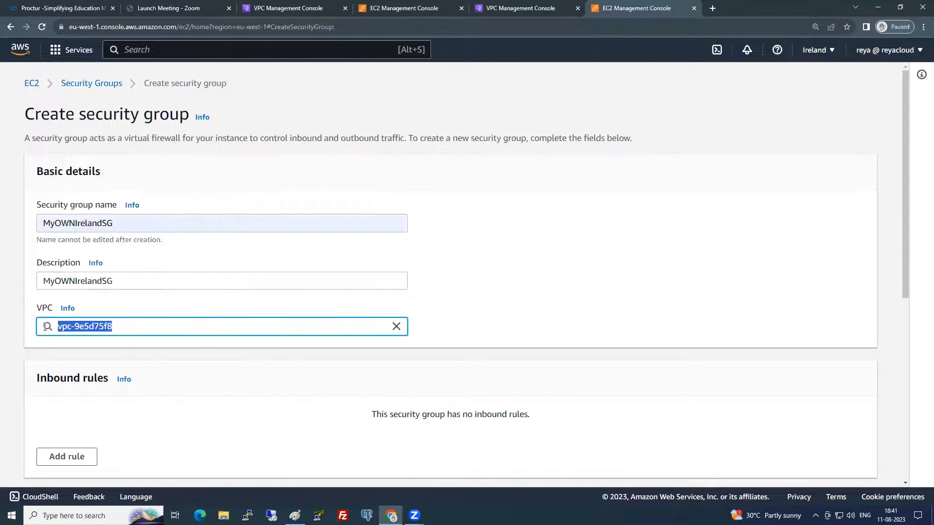
key("BackSpace")
left_click(134, 351)
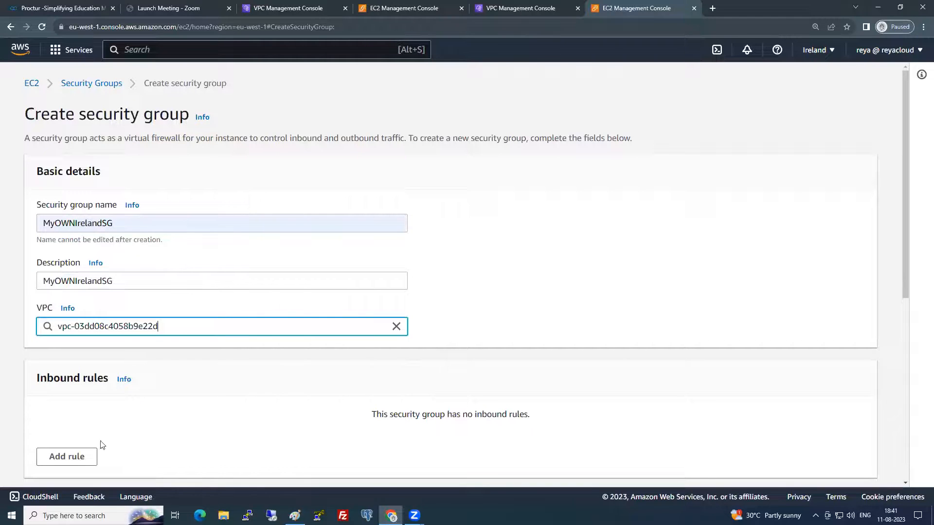
- Add an inbound SSH rule with source My IP and create the group
left_click(75, 462)
left_click(102, 430)
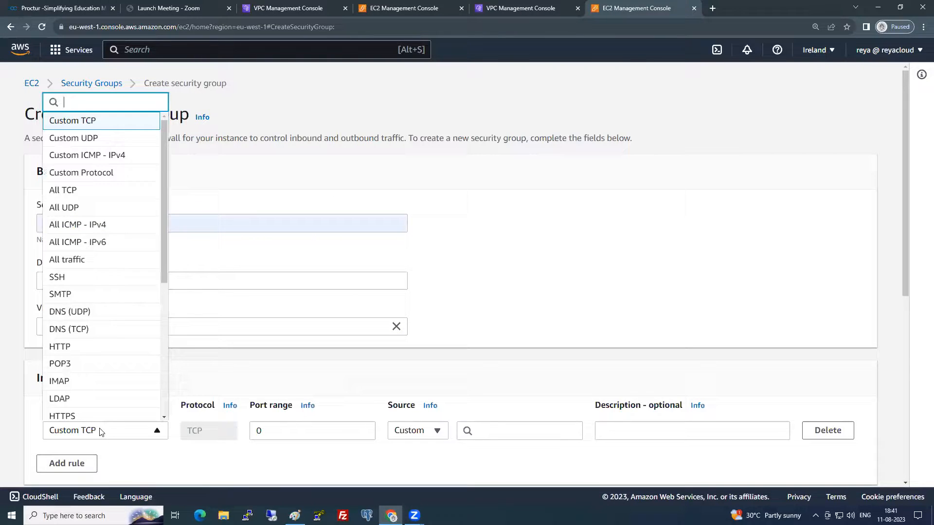
left_click(65, 275)
left_click(415, 429)
left_click(415, 413)
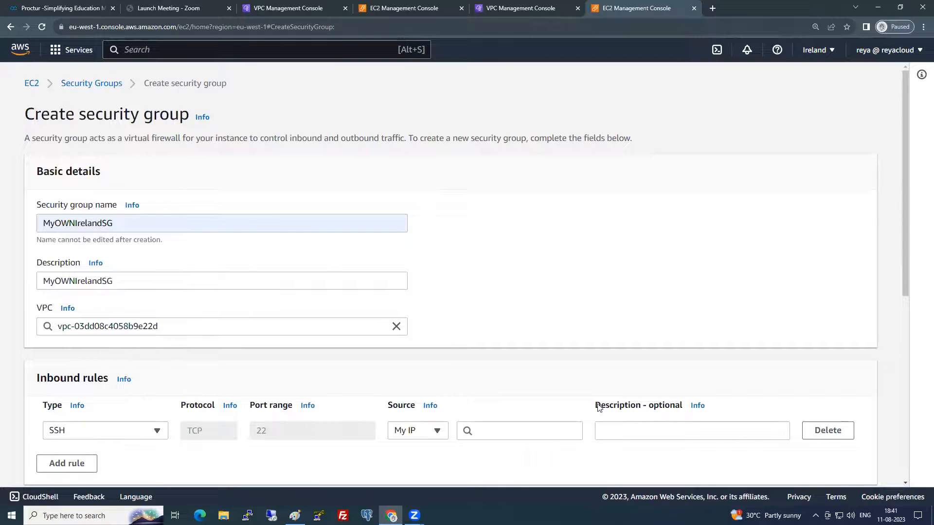
scroll(857, 465, "down", 8)
left_click(846, 465)
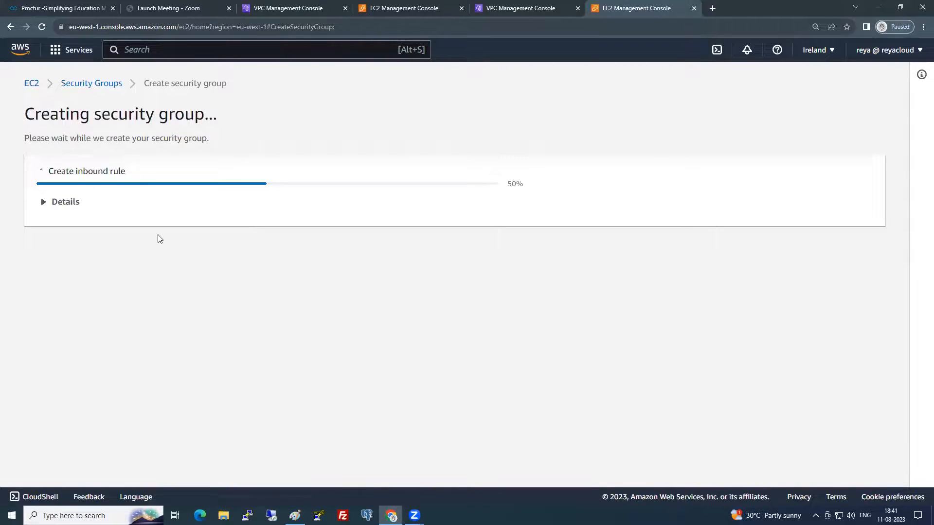
- Add an All traffic inbound rule with MyOWNIrelandSG as source, save, and go to Instances
left_click(846, 443)
left_click(66, 301)
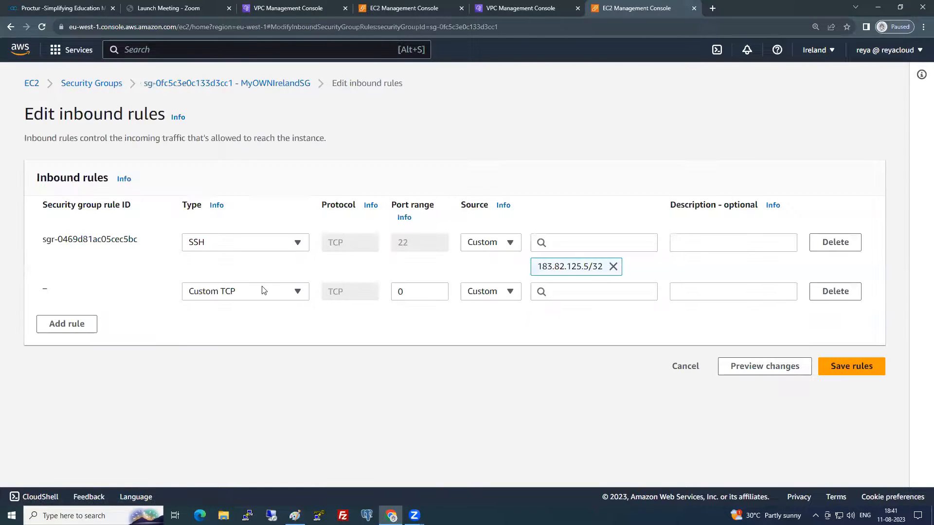
left_click(262, 291)
left_click(221, 260)
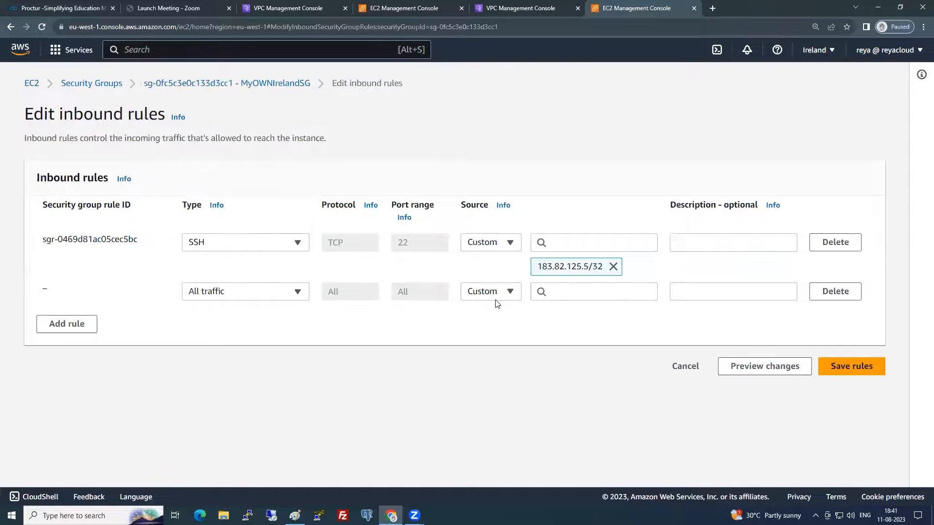
left_click(568, 290)
scroll(592, 217, "down", 5)
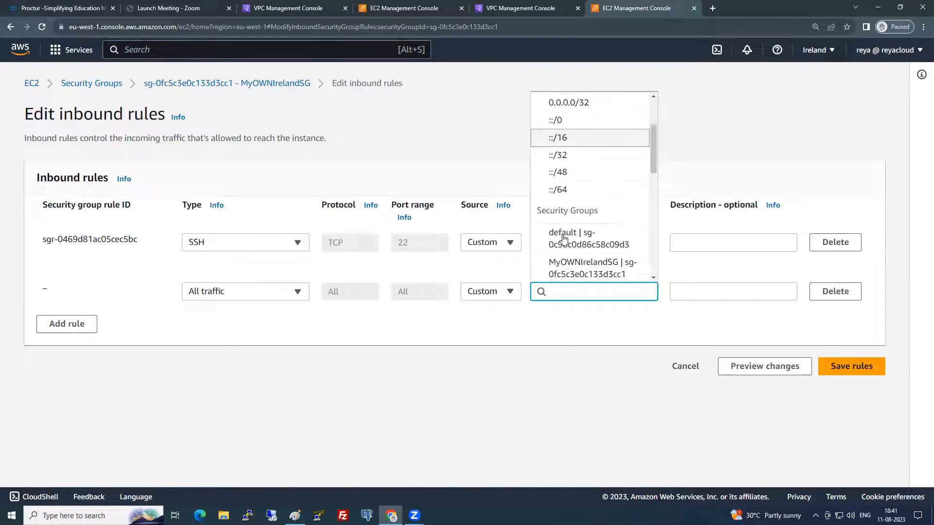
left_click(592, 216)
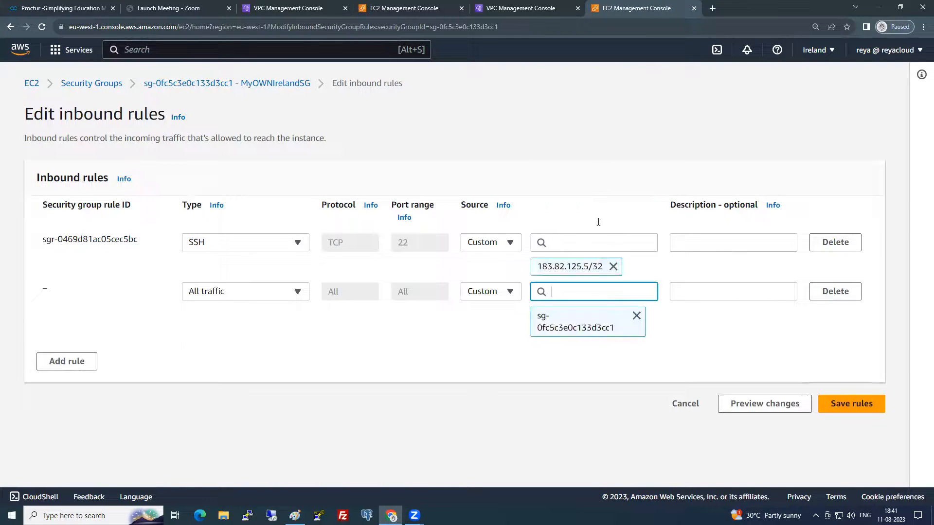
left_click(851, 403)
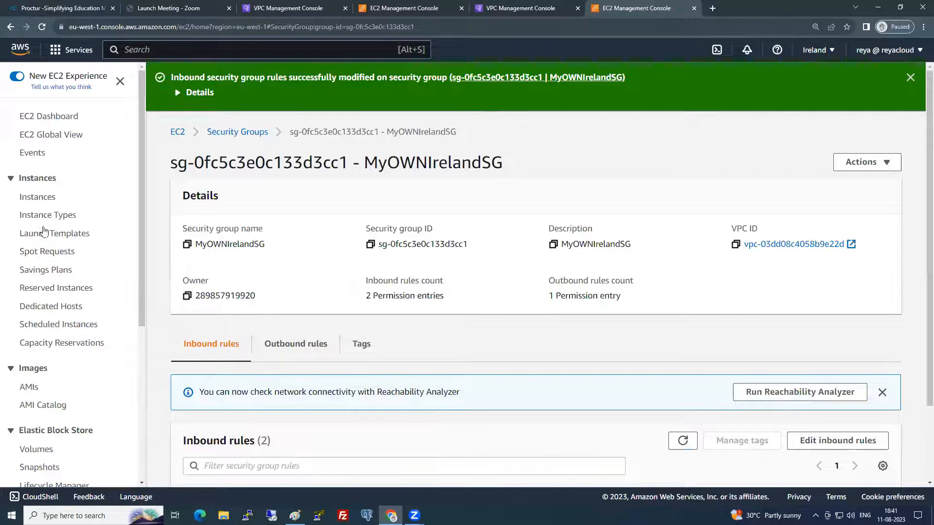
left_click(40, 198)
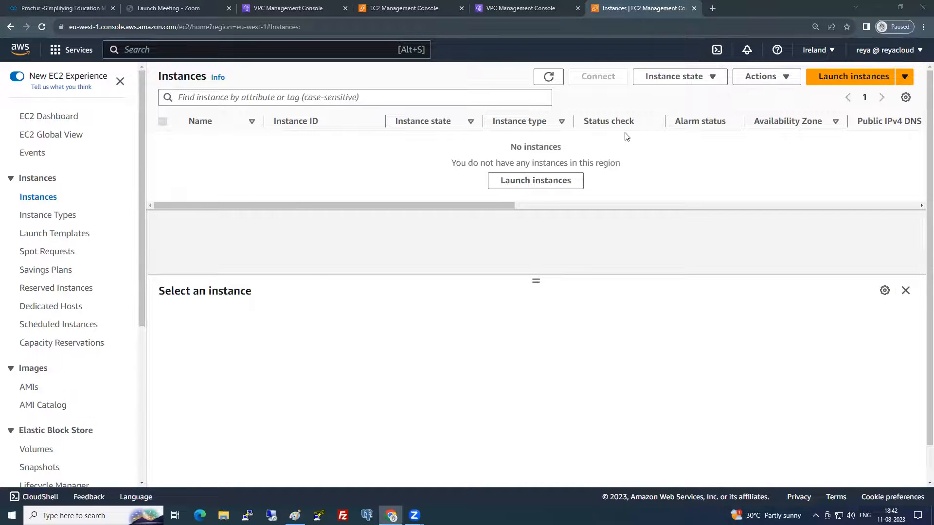
- Launch a new instance named Ireland Private Server using the free-tier Red Hat Enterprise Linux 9 image
left_click(849, 77)
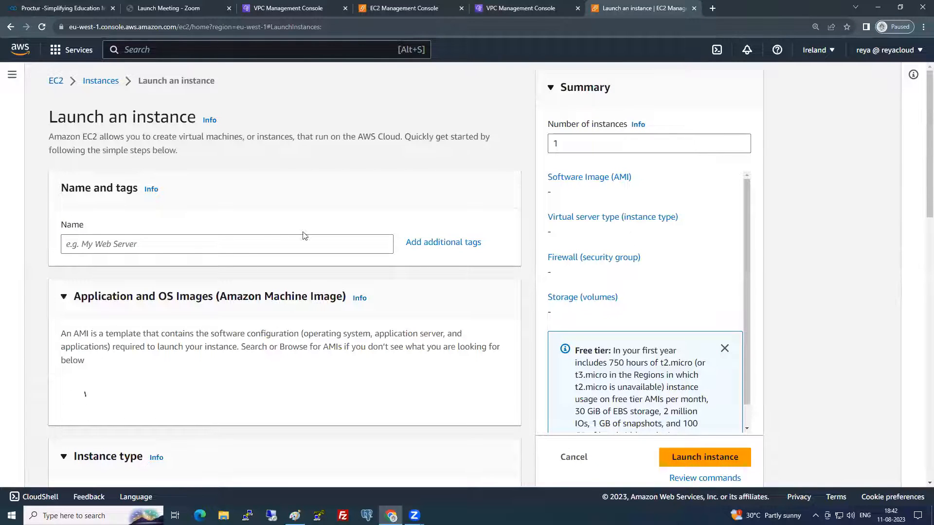
left_click(213, 243)
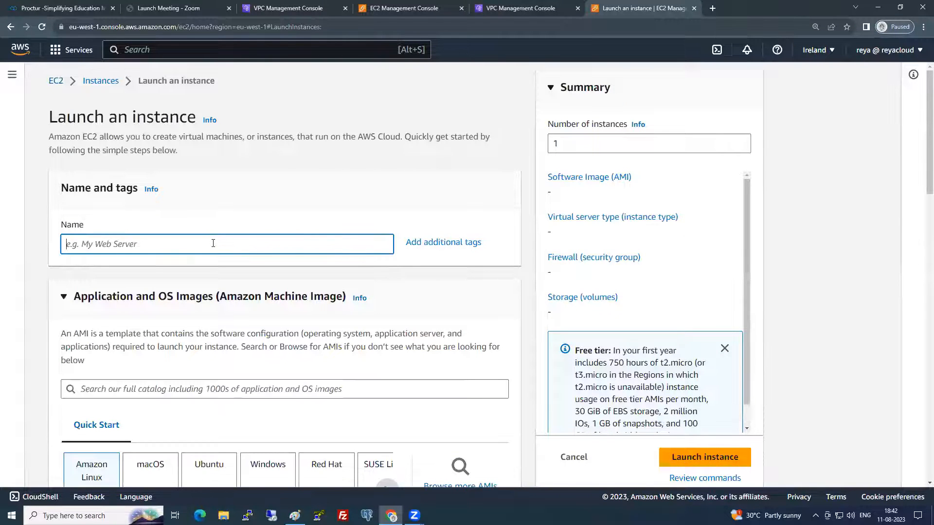
type("Ireland")
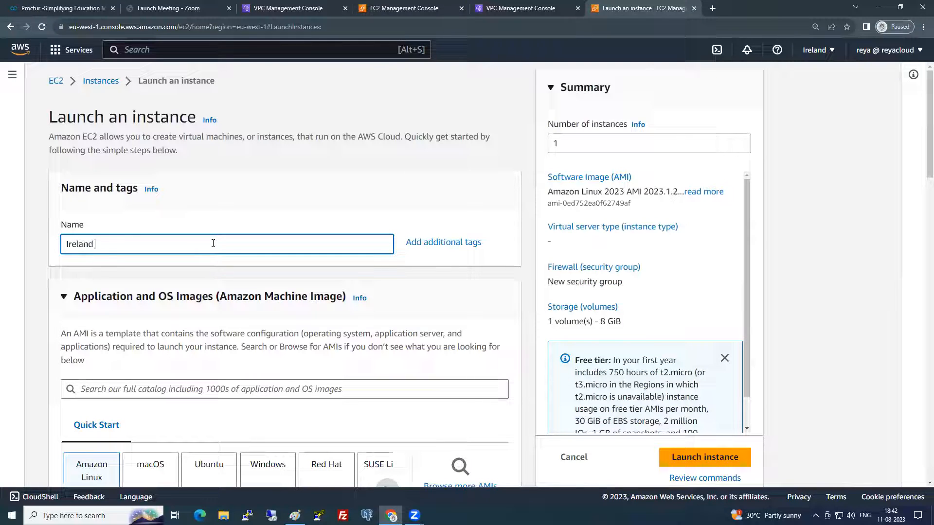
type(" Private Server")
scroll(437, 341, "down", 3)
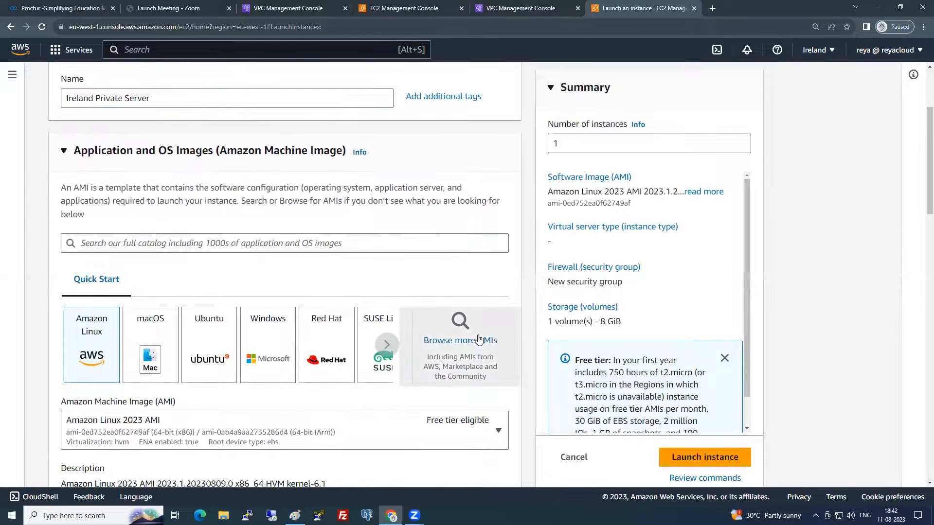
left_click(479, 339)
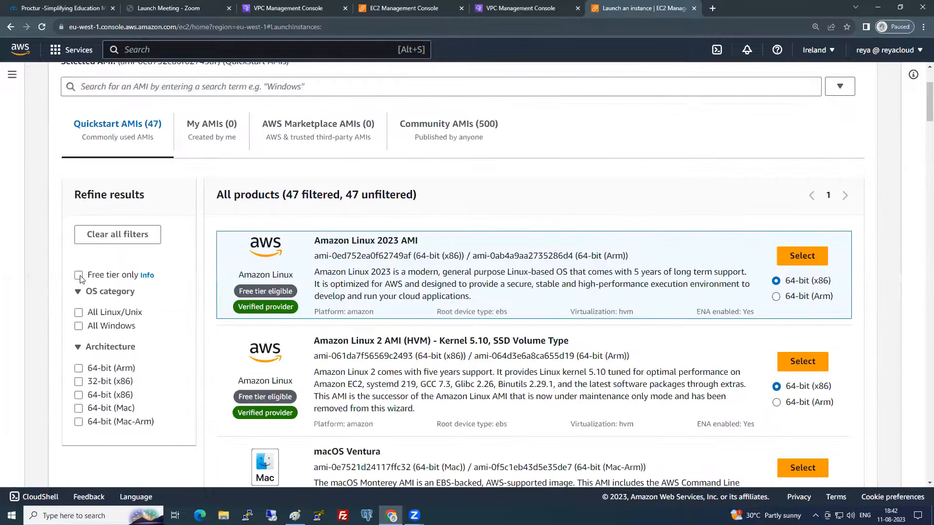
left_click(79, 276)
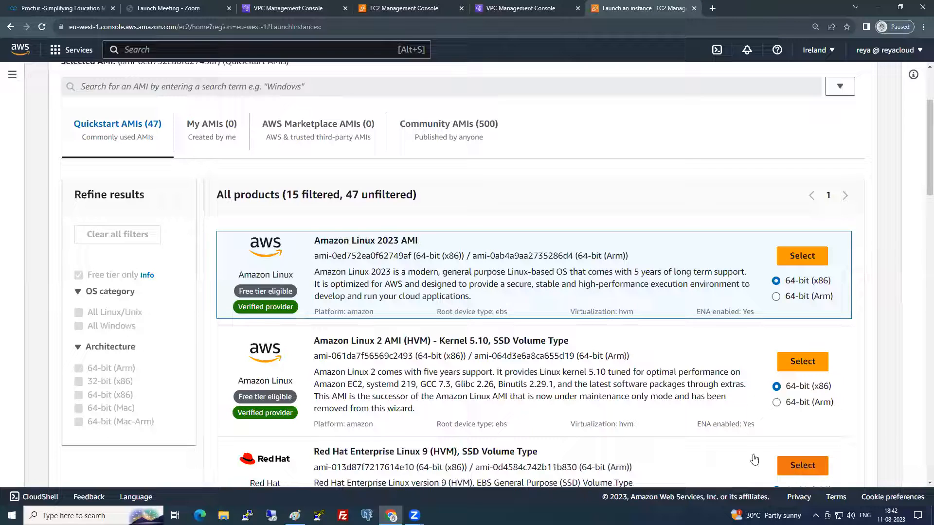
left_click(325, 312)
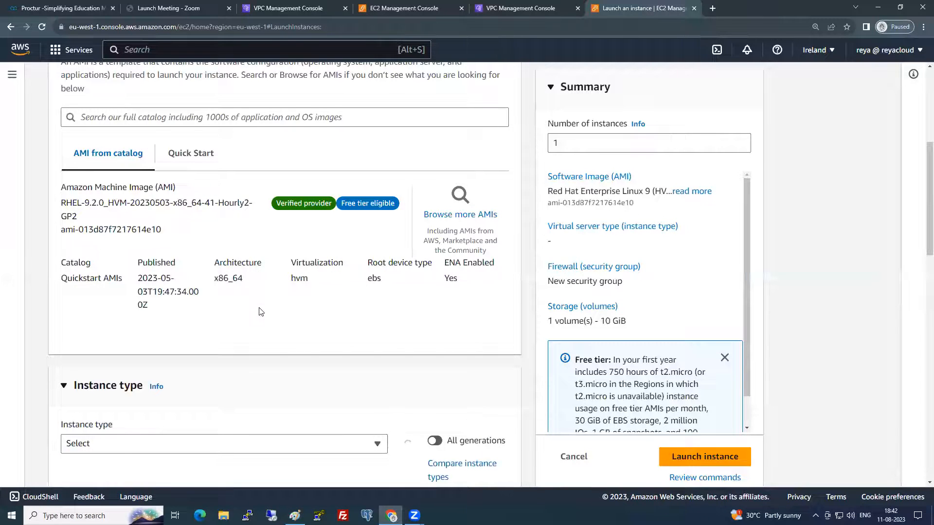
- Select the Irelandnew key pair for the instance
scroll(261, 311, "down", 3)
scroll(254, 314, "down", 3)
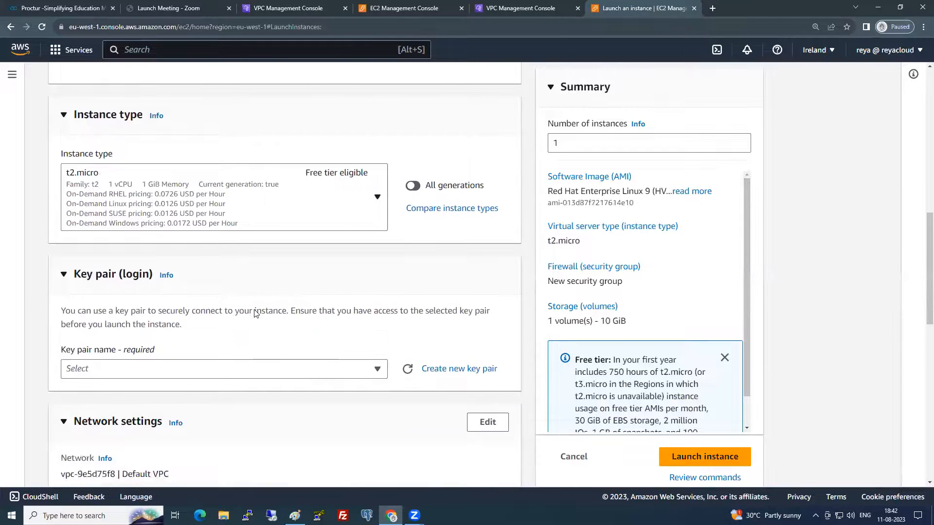
scroll(254, 314, "down", 3)
scroll(208, 284, "down", 1)
left_click(183, 201)
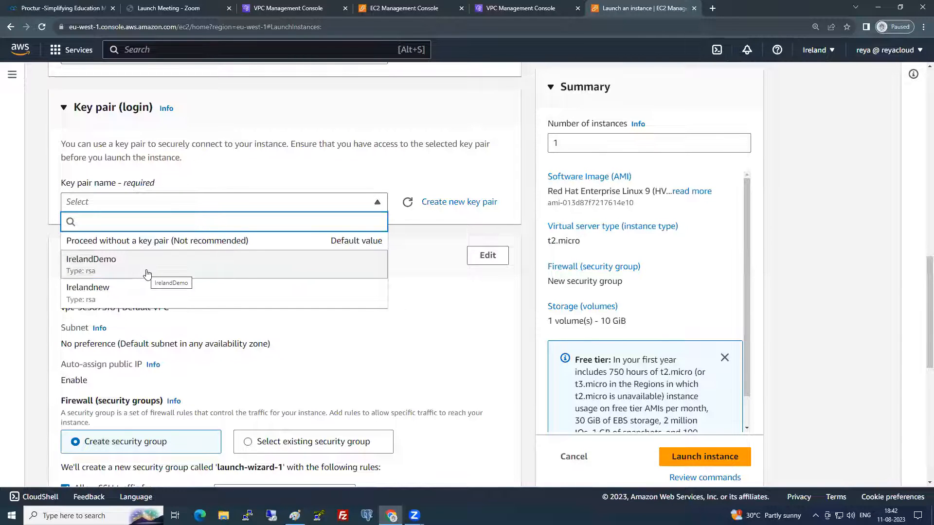
left_click(135, 302)
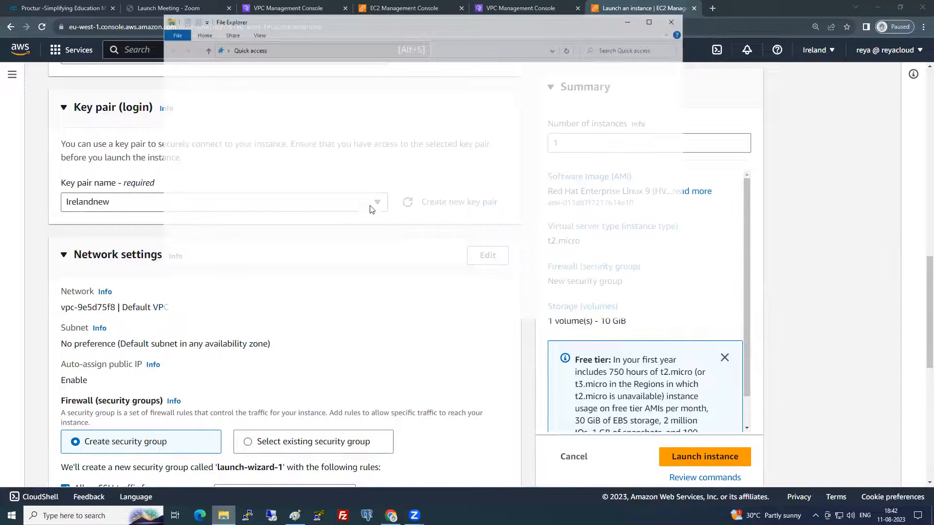
left_click(195, 179)
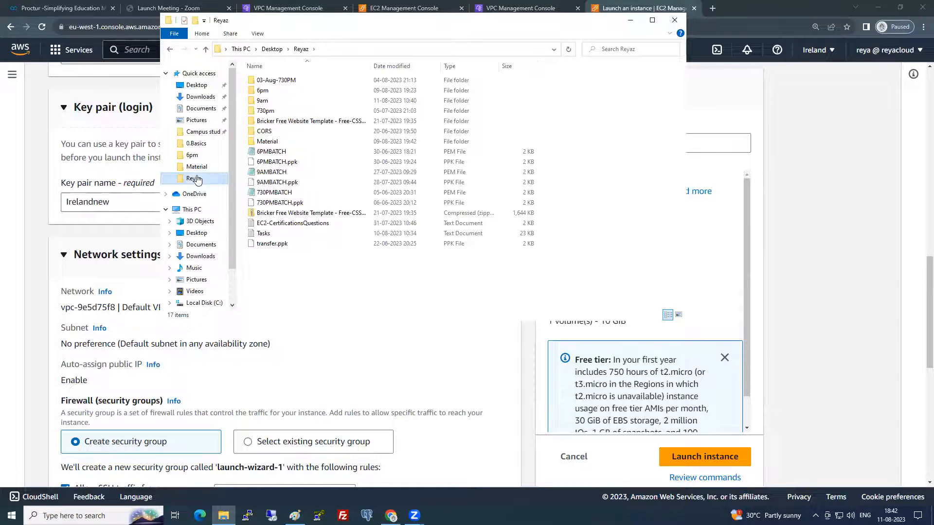
left_click(199, 169)
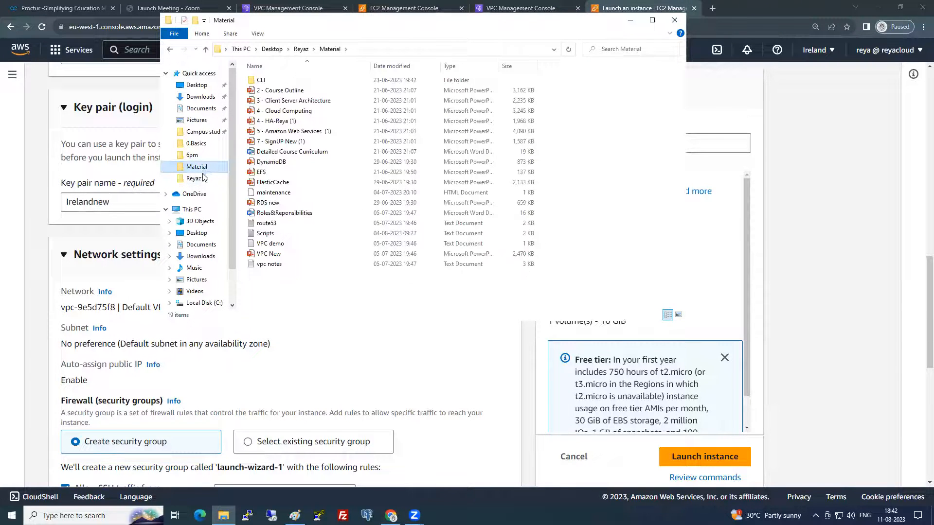
left_click(200, 178)
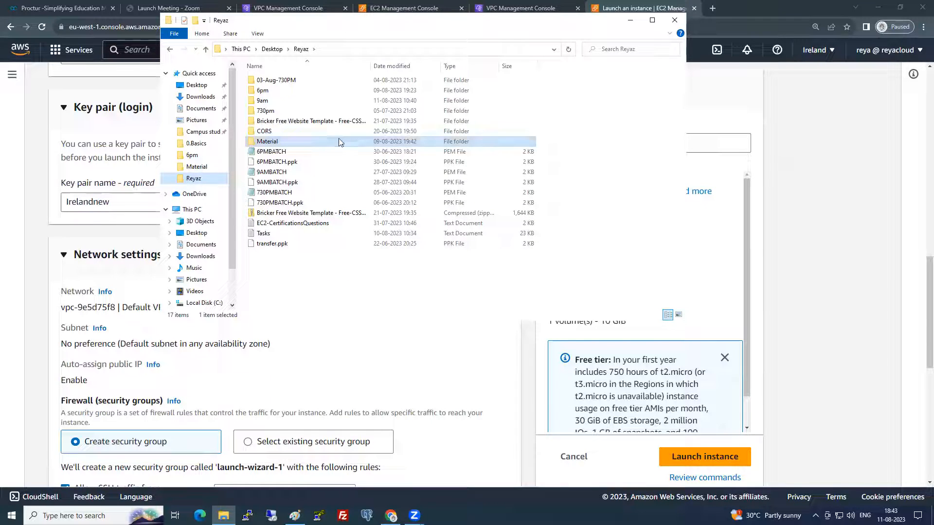
double_click(287, 113)
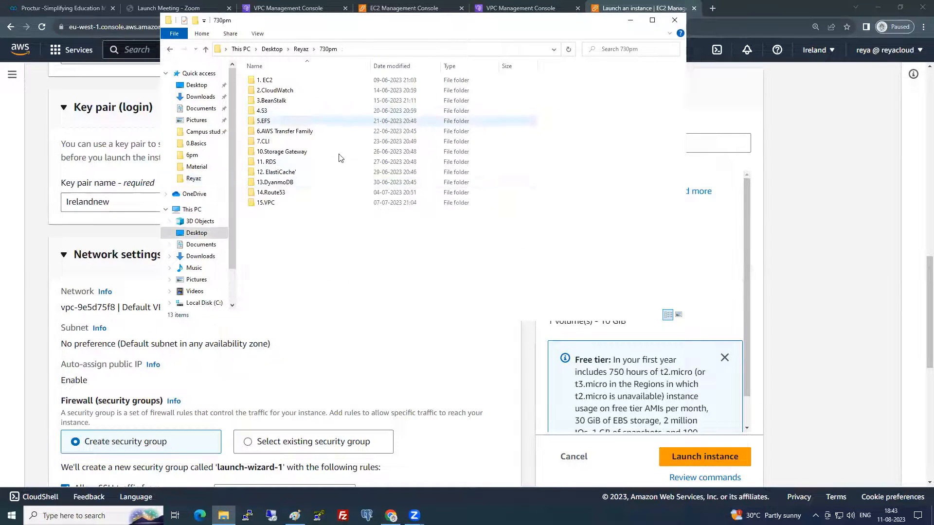
left_click(301, 49)
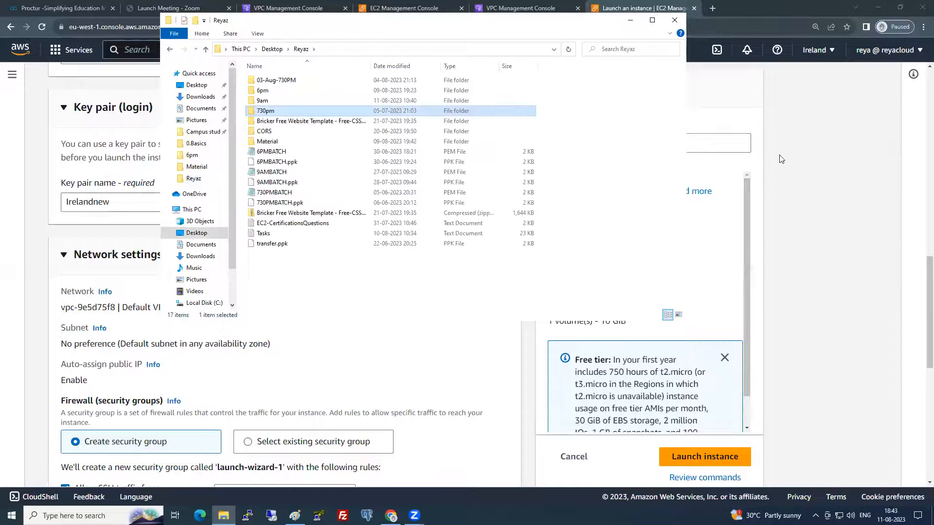
left_click(815, 168)
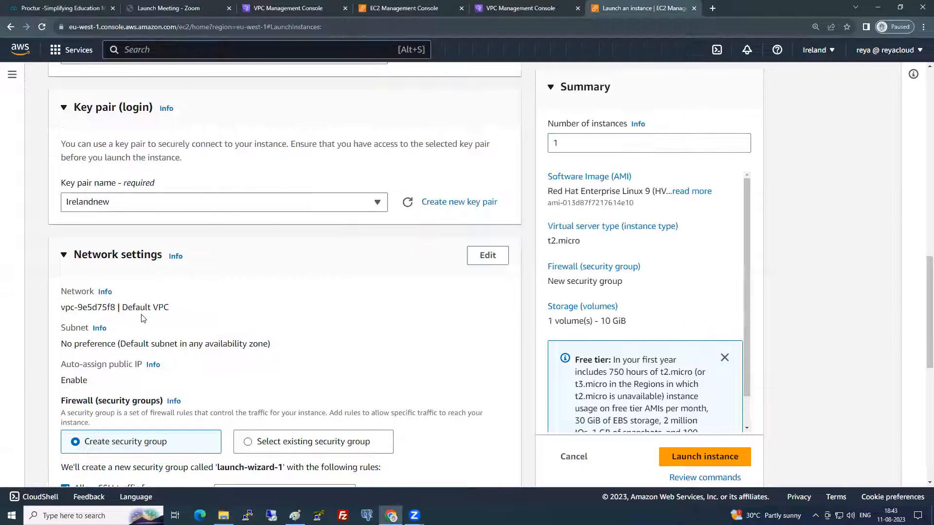
- Create RSA .pem key pair 6PMIRELAND, download it, and show the file in its folder
left_click(479, 205)
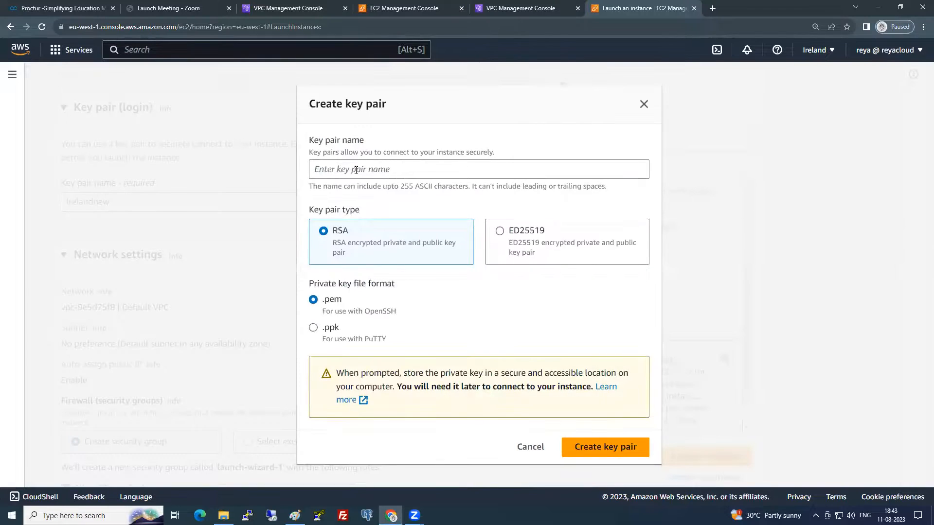
left_click(356, 169)
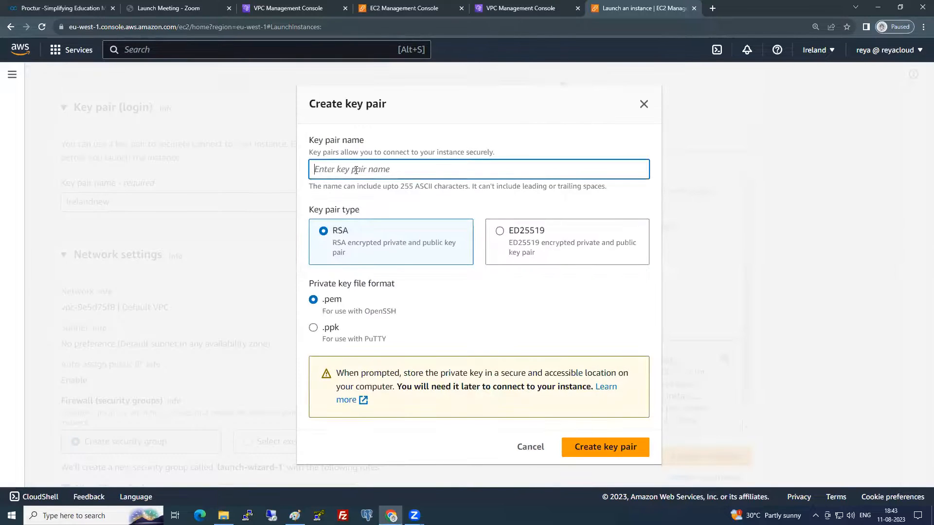
type("6")
type("PMIRELAND")
left_click(612, 451)
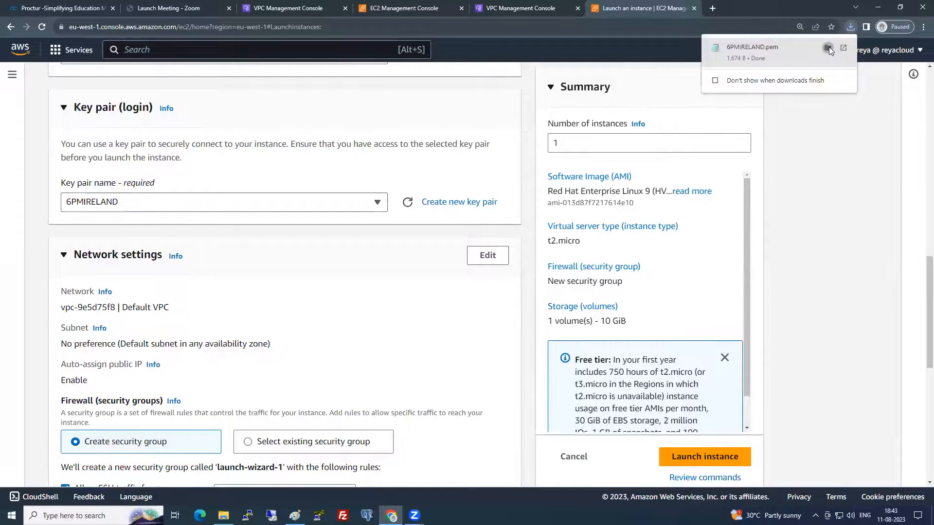
left_click(827, 49)
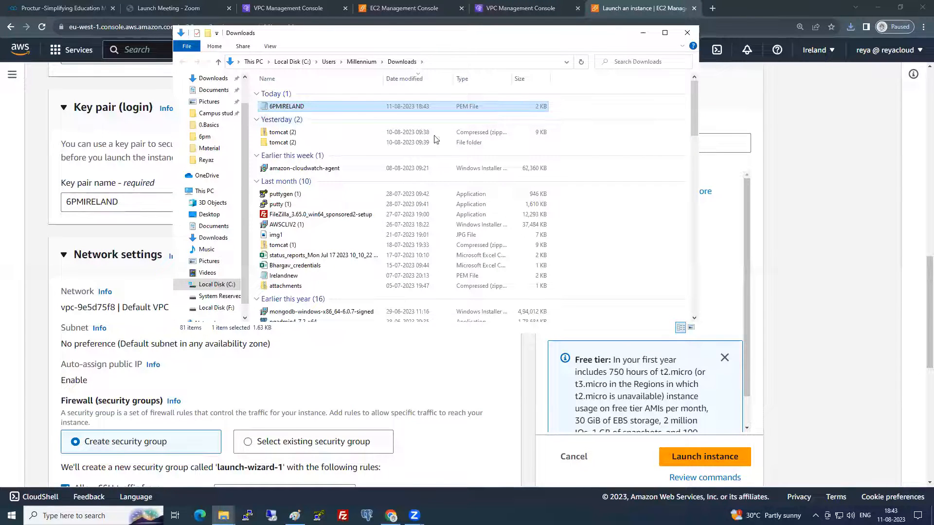
left_click(839, 132)
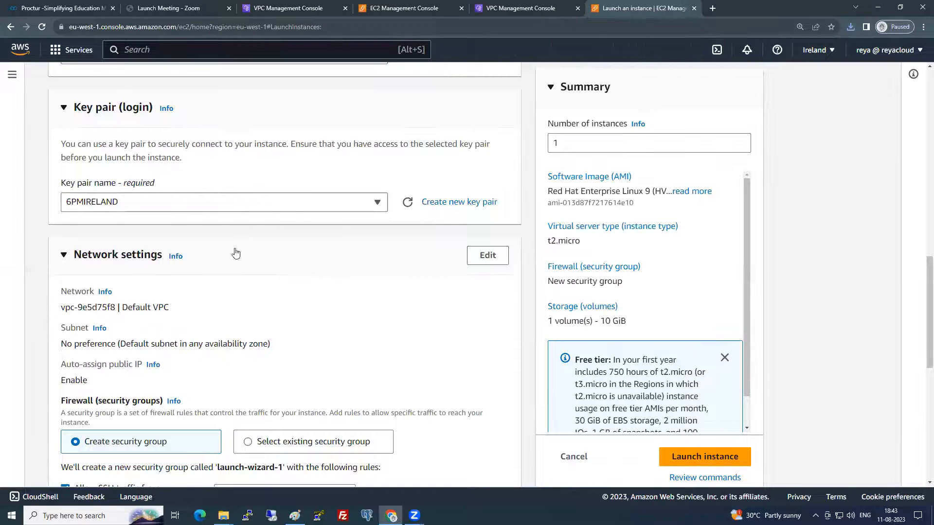
- Place the instance in IrelandVPC's private subnet
left_click(477, 263)
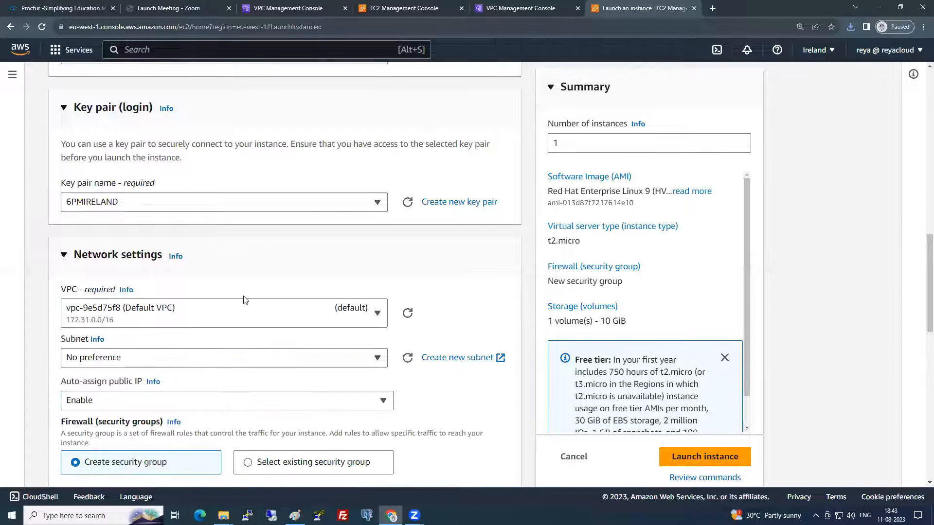
left_click(199, 309)
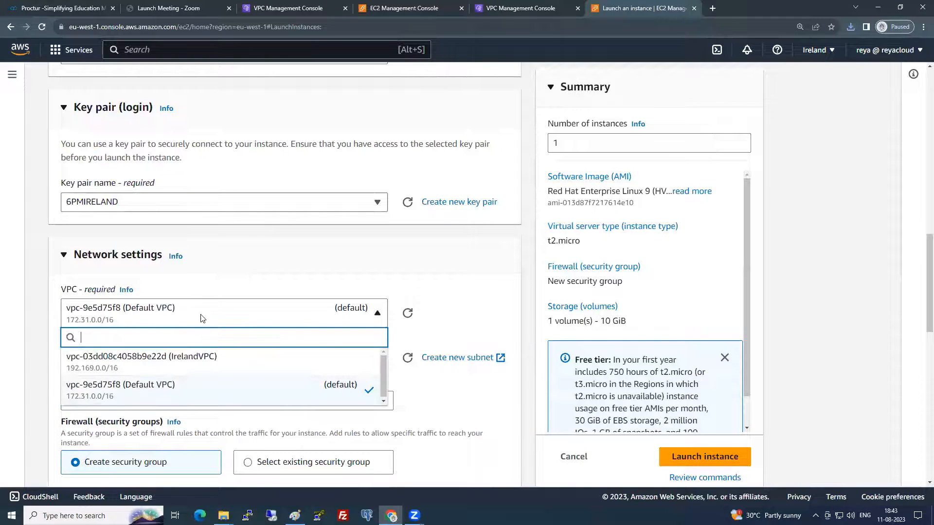
left_click(209, 371)
left_click(208, 370)
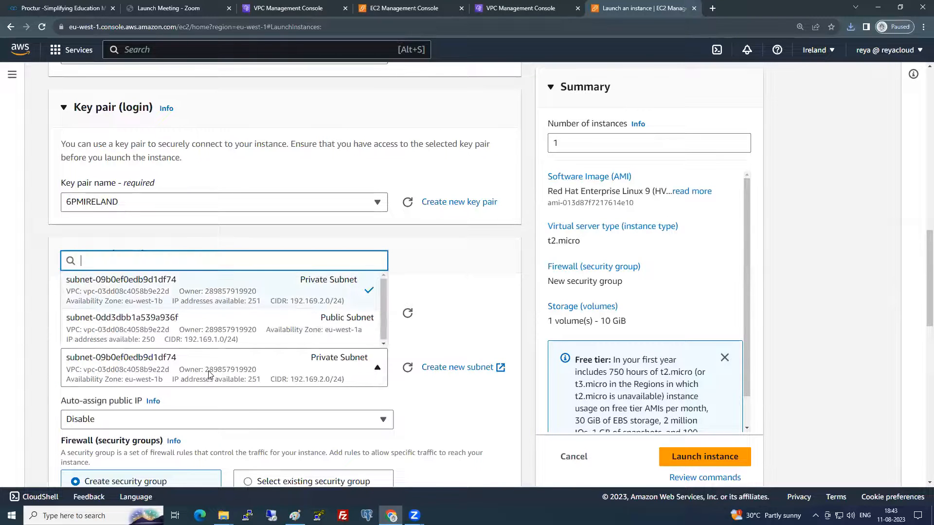
left_click(208, 371)
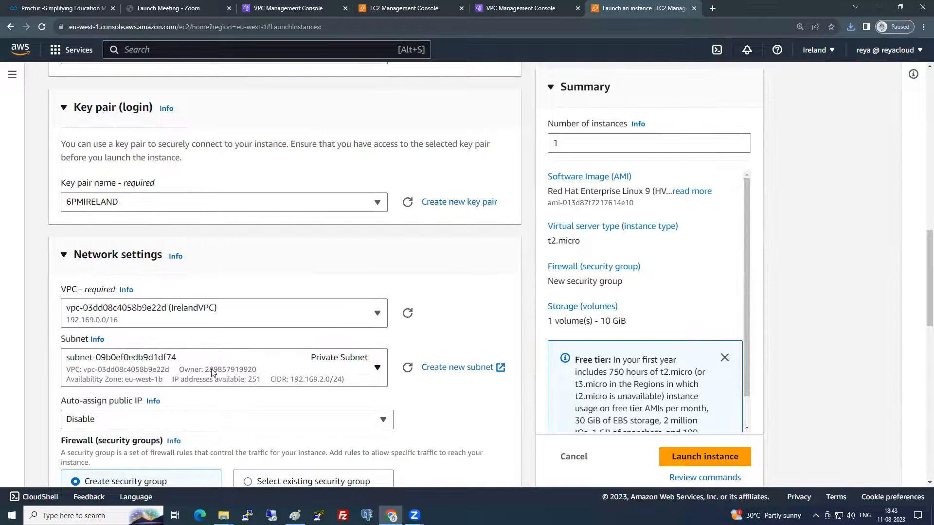
scroll(211, 372, "down", 3)
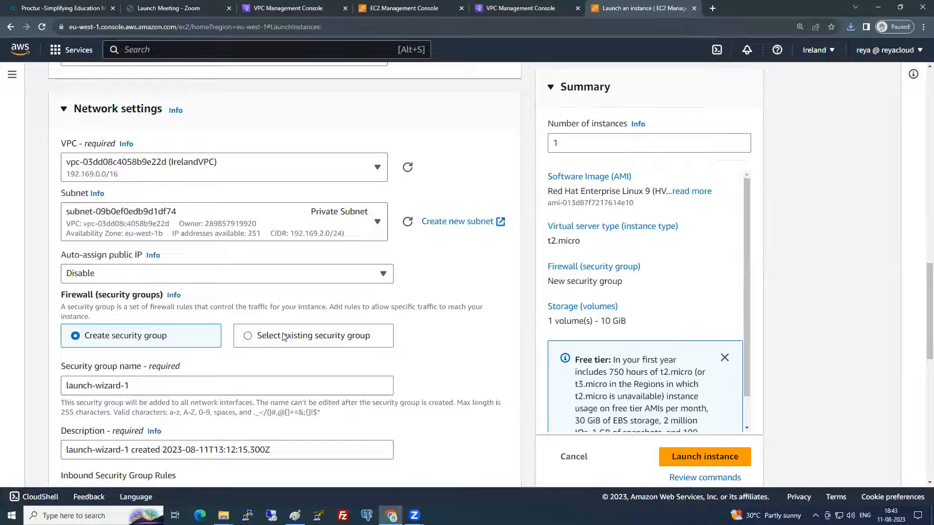
- Attach the existing MyOWNIrelandSG security group and launch the instance
left_click(305, 338)
left_click(210, 384)
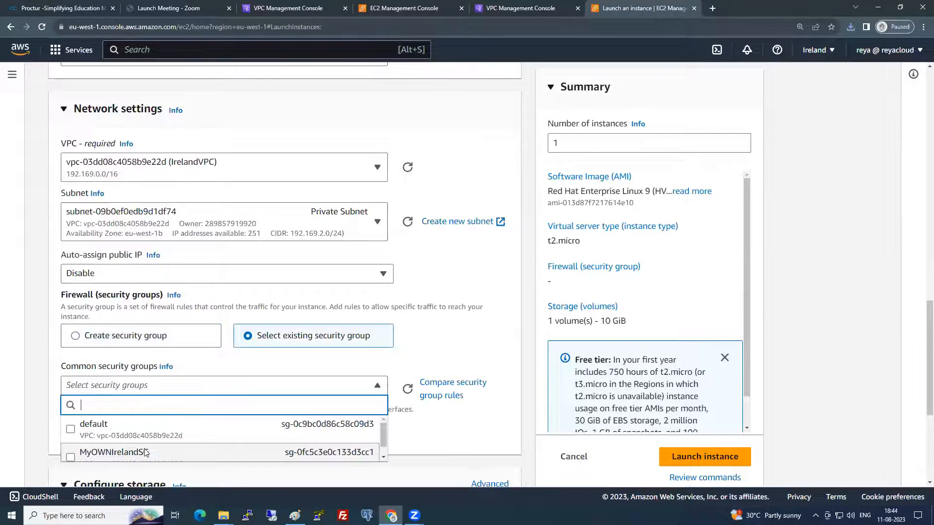
left_click(144, 451)
scroll(246, 358, "down", 4)
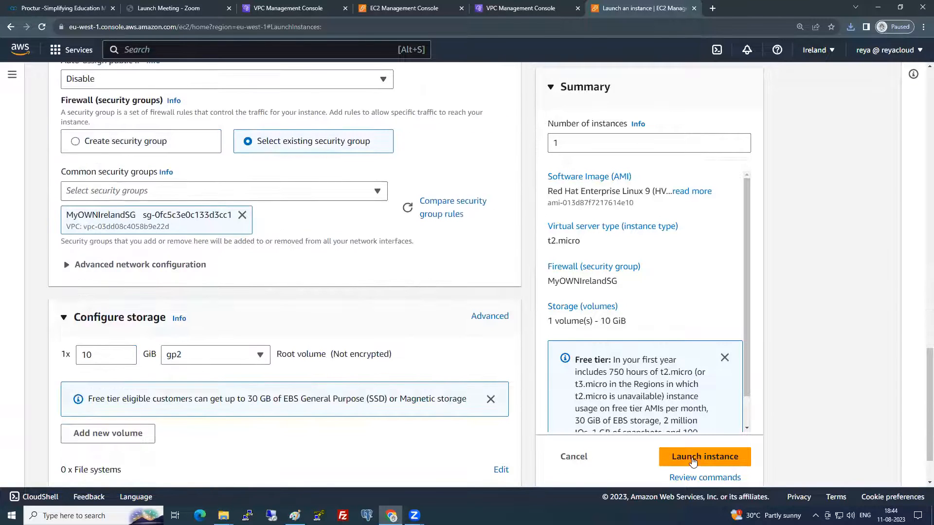
left_click(665, 459)
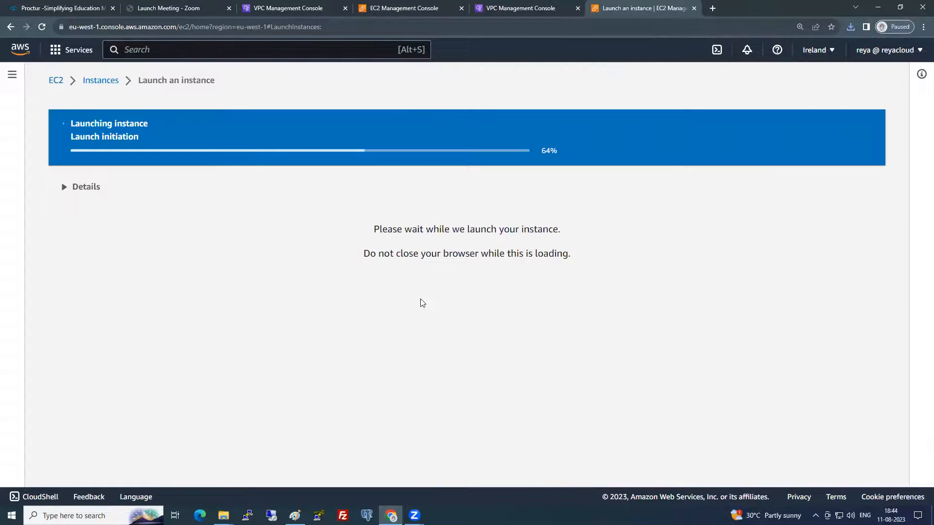
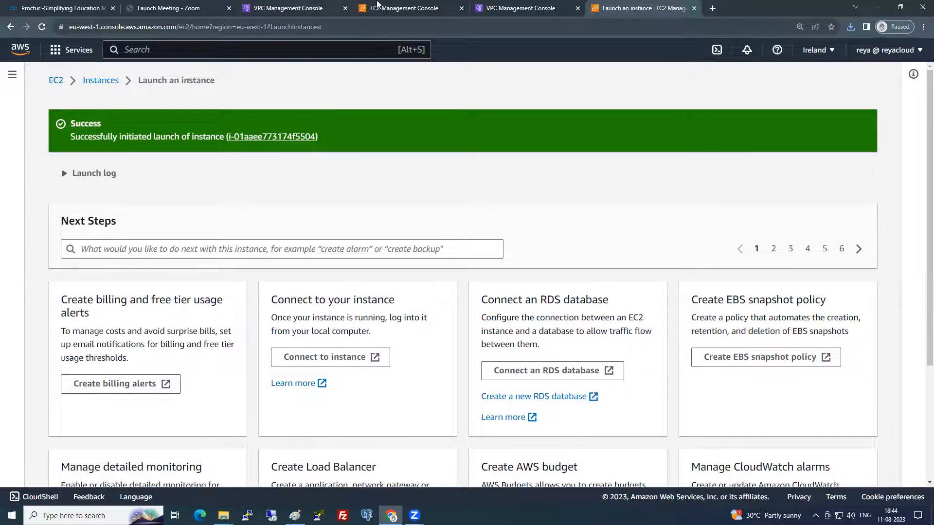
- Copy the Bastion Server's public IPv4 address 13.232.246.77 for a new PuTTY session
left_click(394, 8)
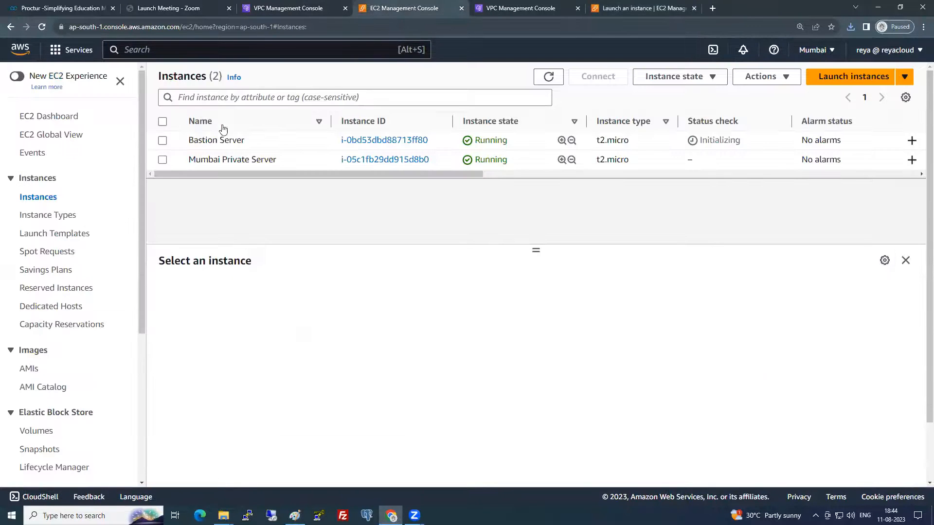
left_click(169, 140)
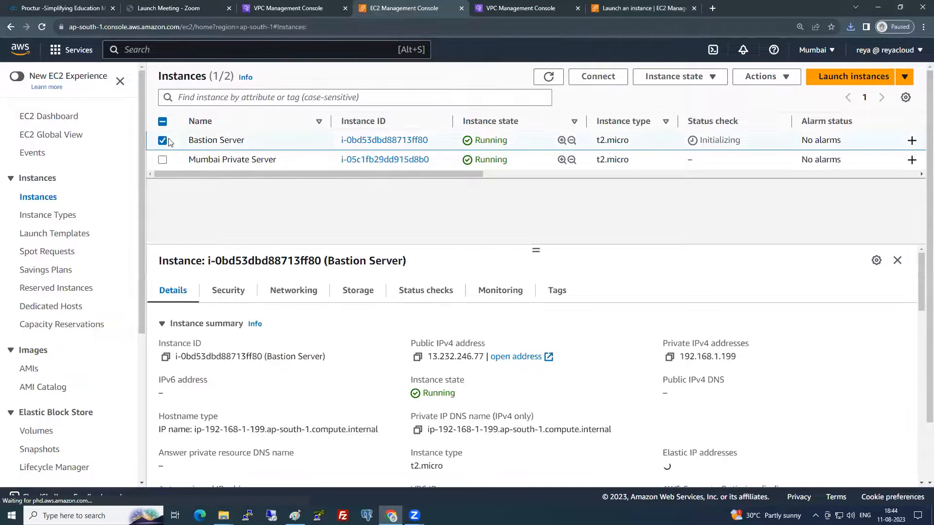
left_click(417, 356)
left_click(247, 516)
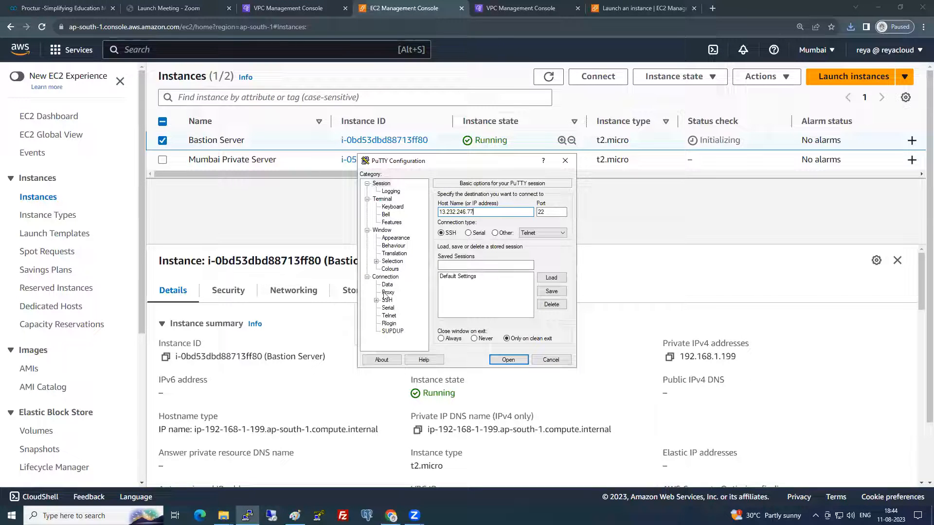
- Set the PuTTY terminal font to bold, size 18
left_click(396, 246)
left_click(395, 237)
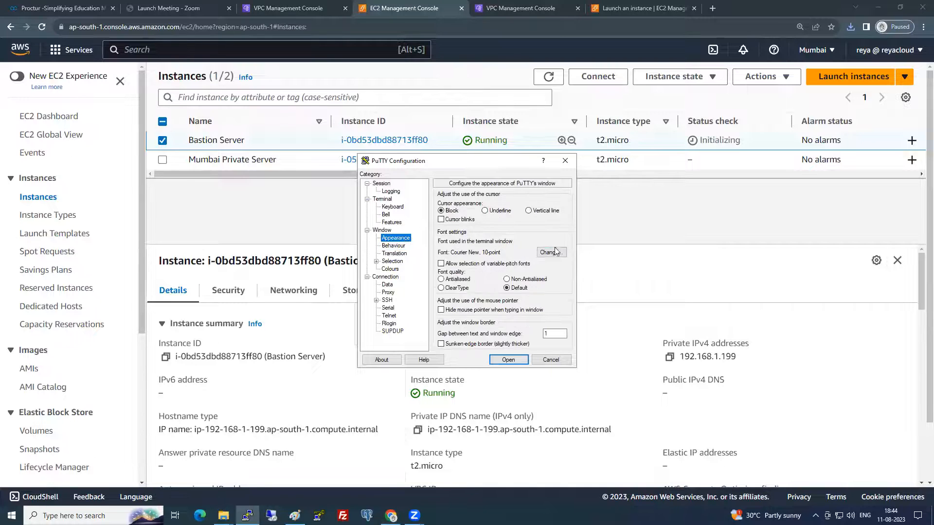
left_click(555, 251)
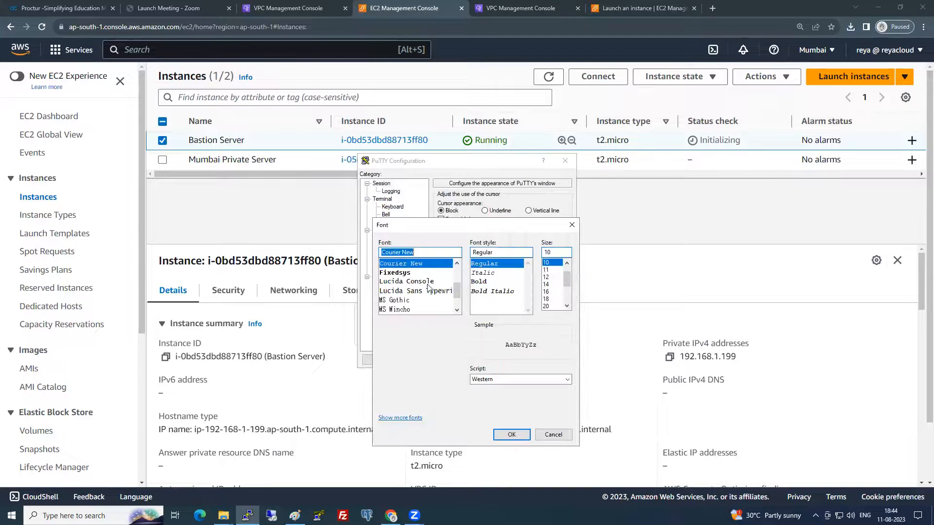
left_click(495, 284)
left_click(554, 299)
left_click(516, 435)
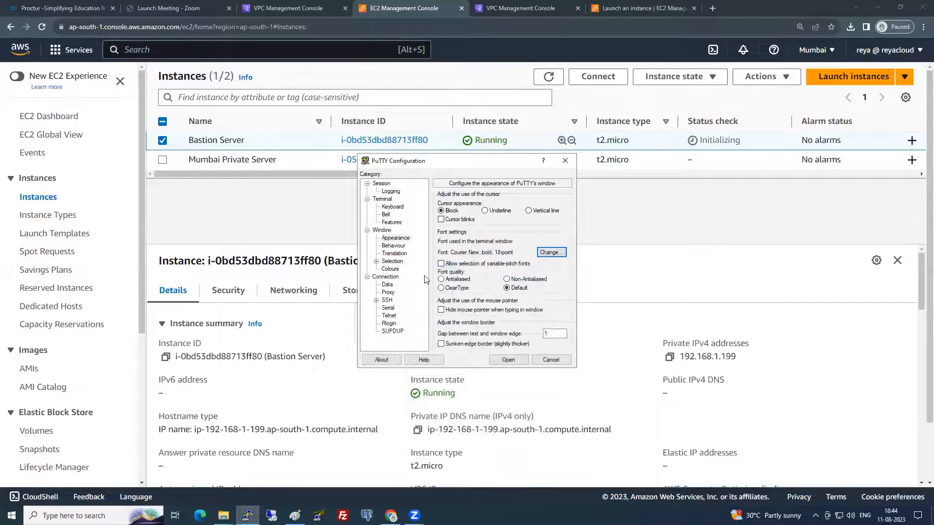
- Set the connection keepalive interval to 240 seconds
left_click(394, 278)
left_click_drag(557, 206, 523, 204)
type("240")
- Use 6PMBATCH.ppk as the SSH private key and open the bastion session
left_click(378, 300)
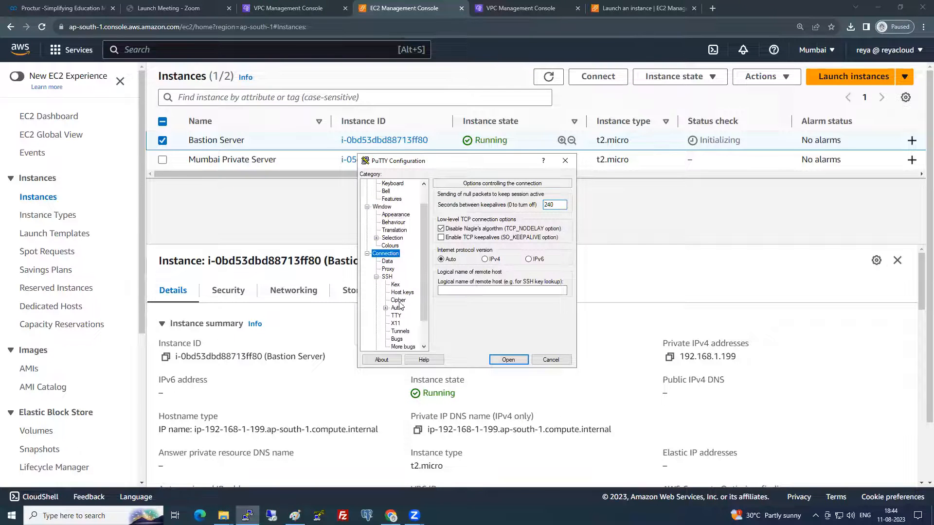
left_click(385, 308)
left_click(411, 316)
left_click(550, 214)
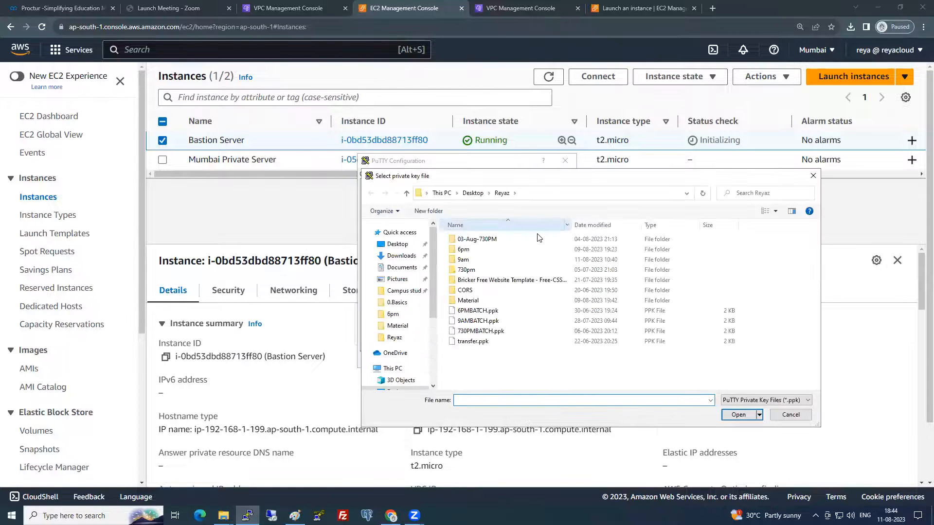
double_click(497, 311)
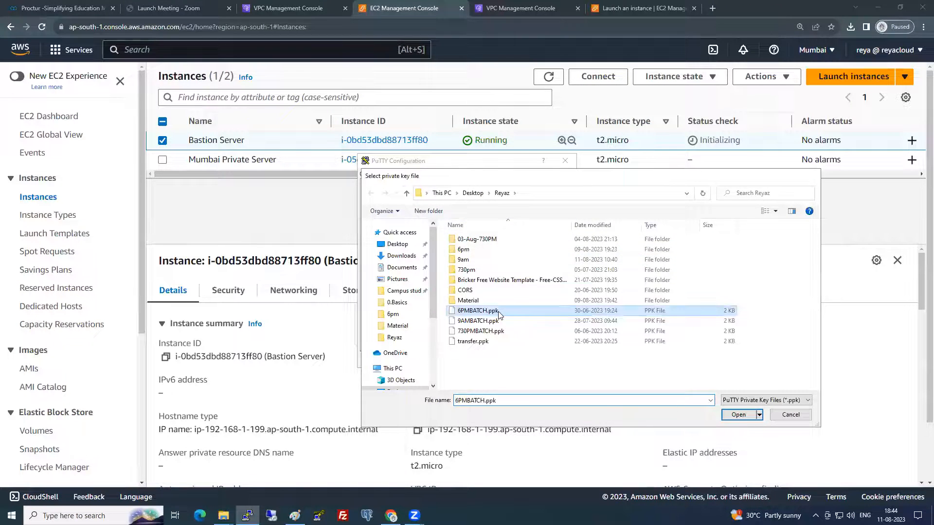
left_click(508, 359)
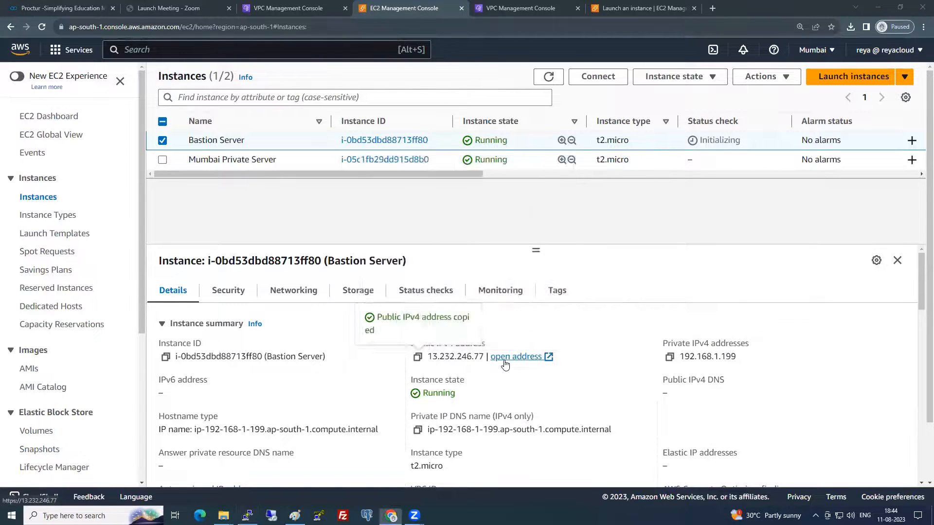
- Trust the host key, log in as ec2-user, and become root with sudo -s
left_click(206, 240)
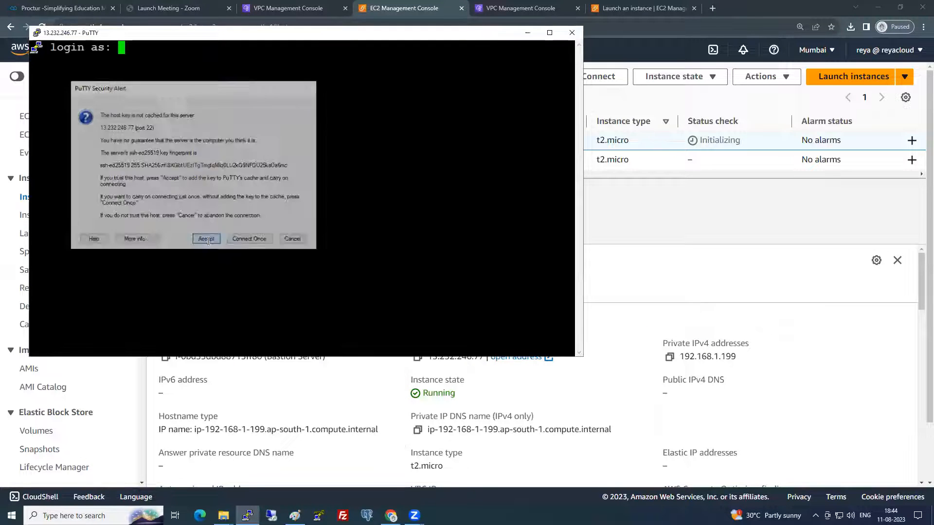
type("ec2-user")
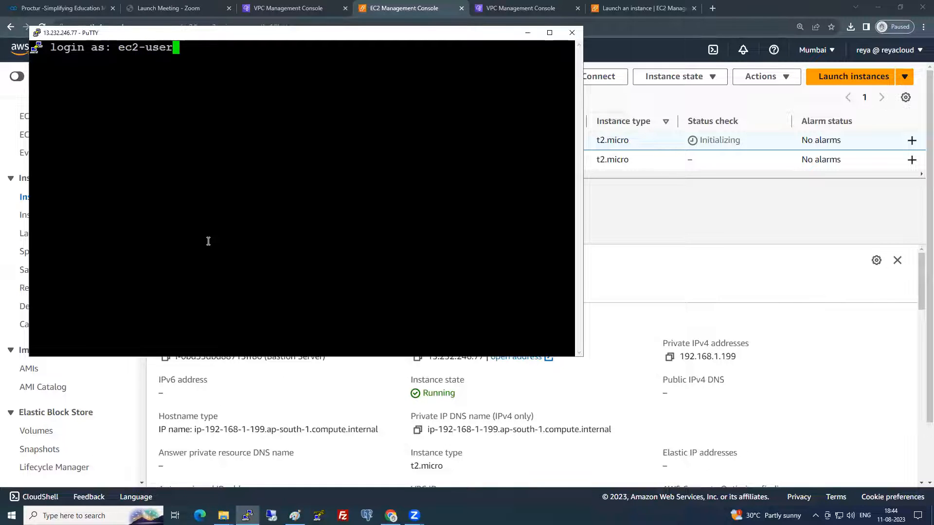
key("Return")
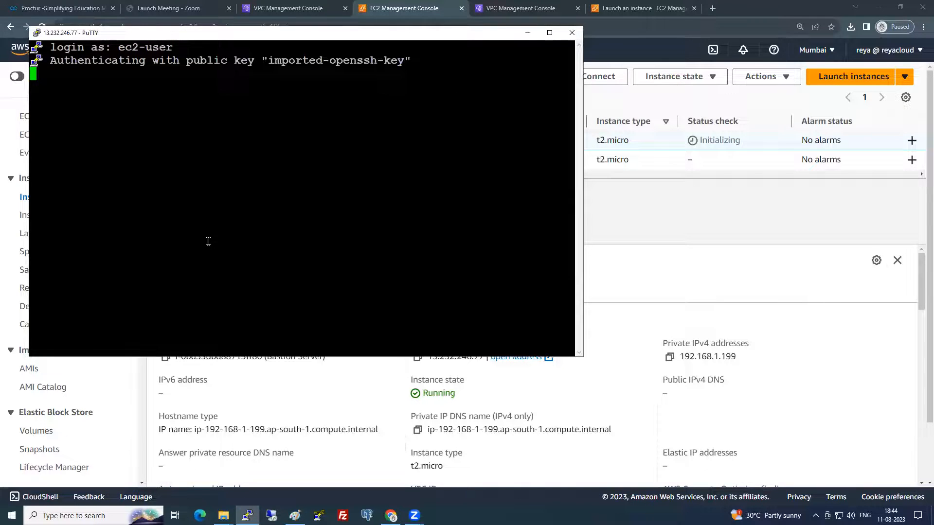
type("sudo -s")
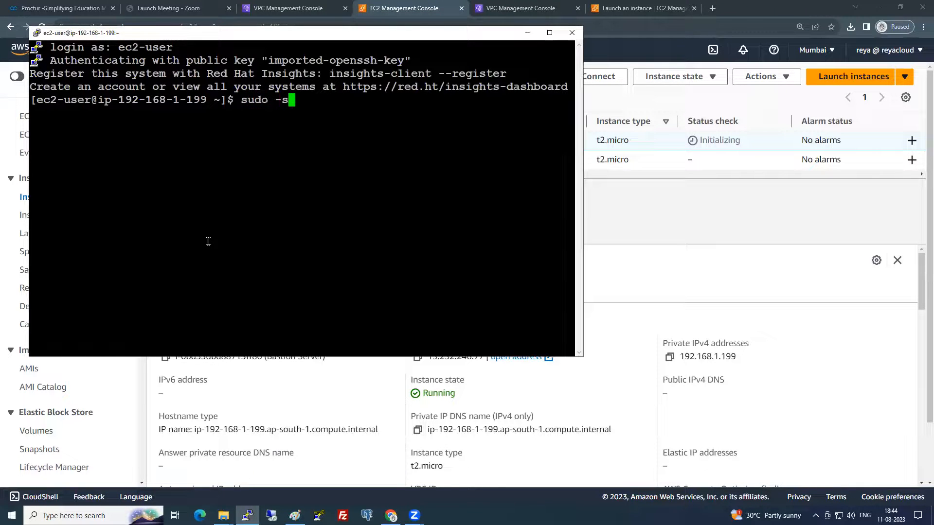
key("Return")
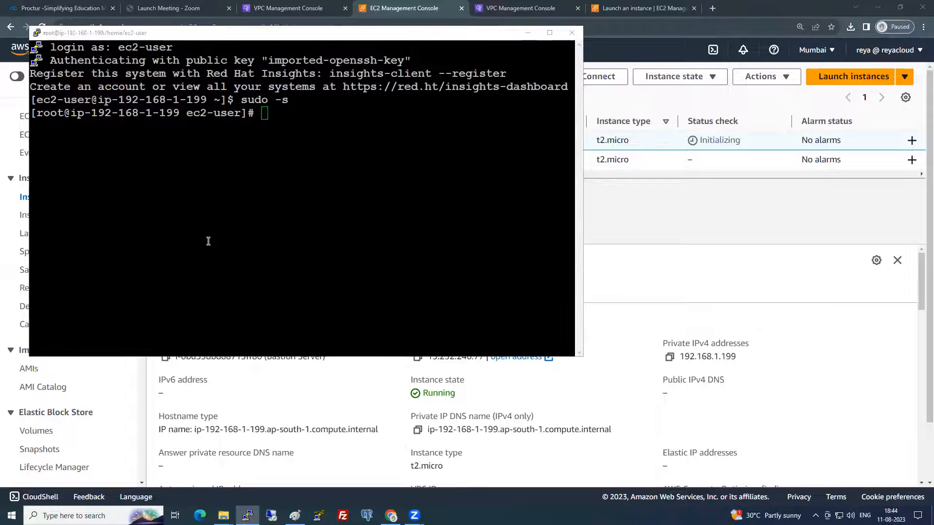
- Paste the Mumbai Private Server's example ssh command at the root prompt, cancel it, and enter vi 6PMBATCH.pem
key("alt+Tab")
left_click(162, 140)
left_click(163, 159)
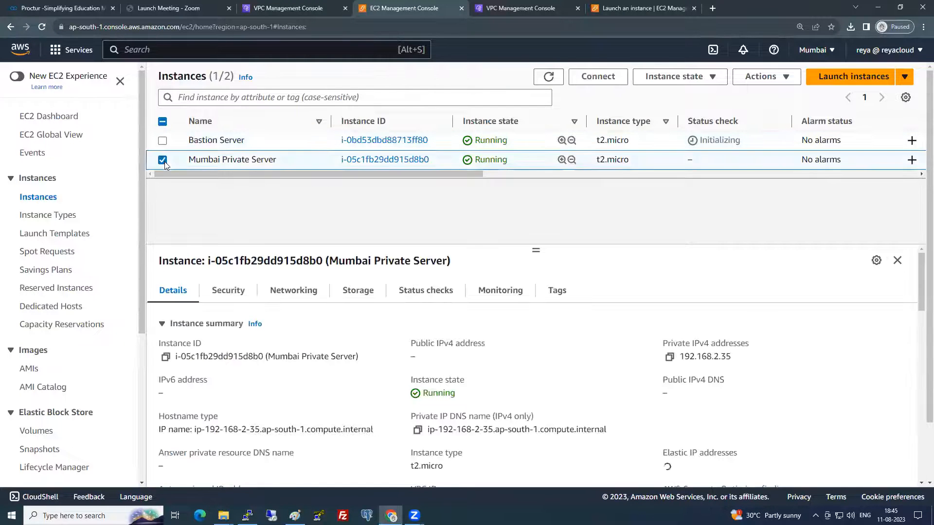
left_click(598, 77)
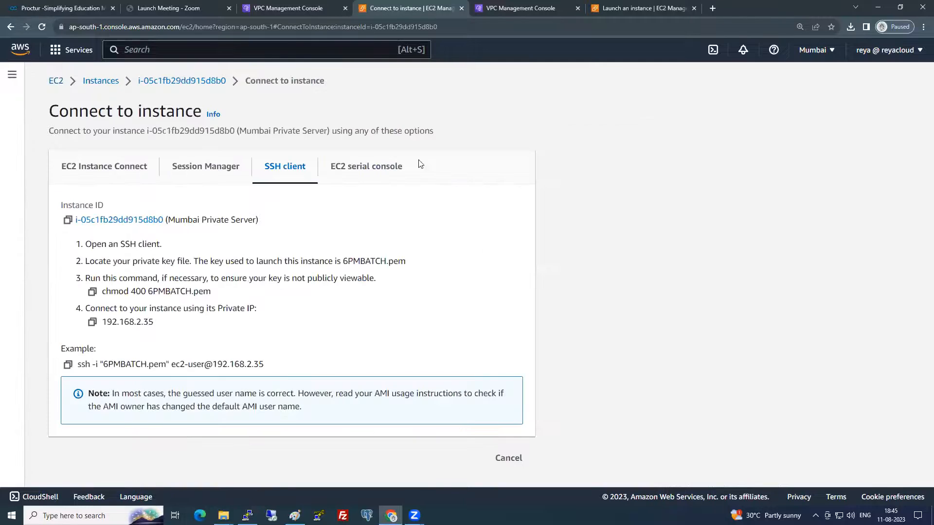
left_click(67, 364)
key("alt+Tab")
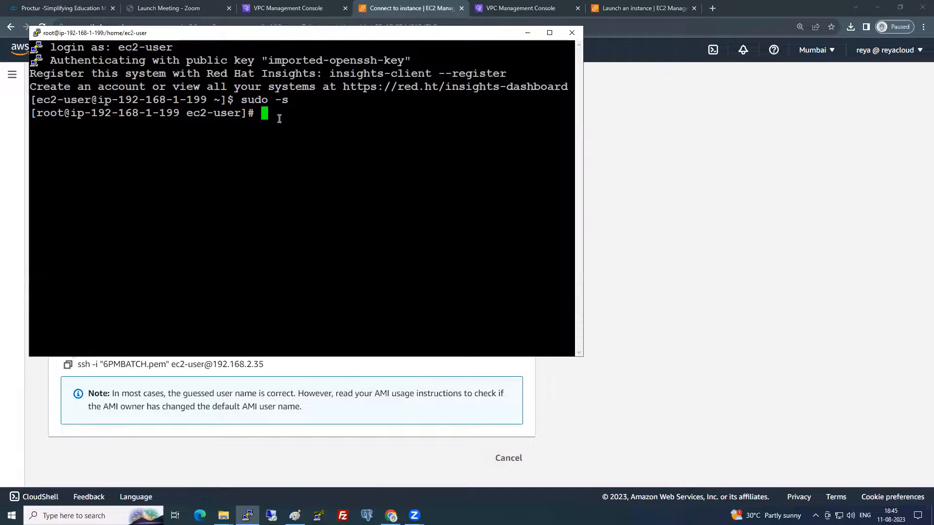
right_click(353, 87)
left_click(549, 32)
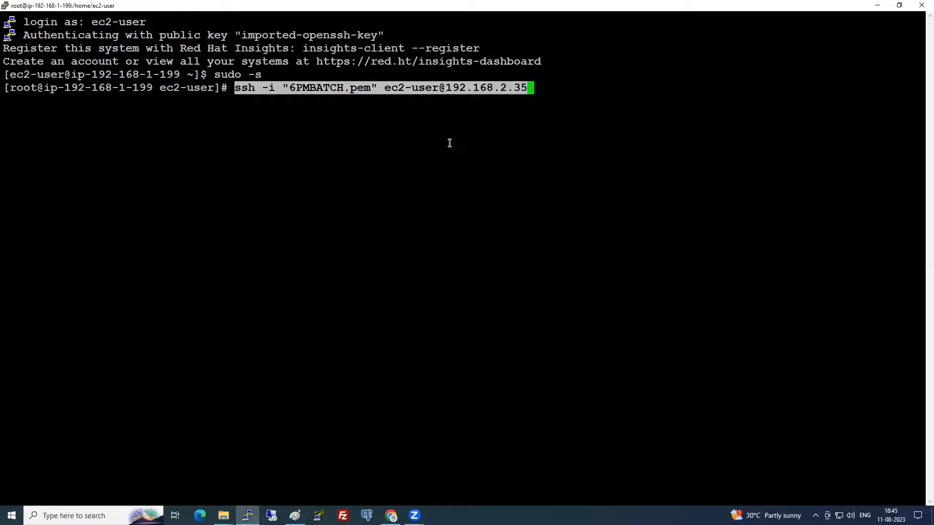
key("ctrl+c")
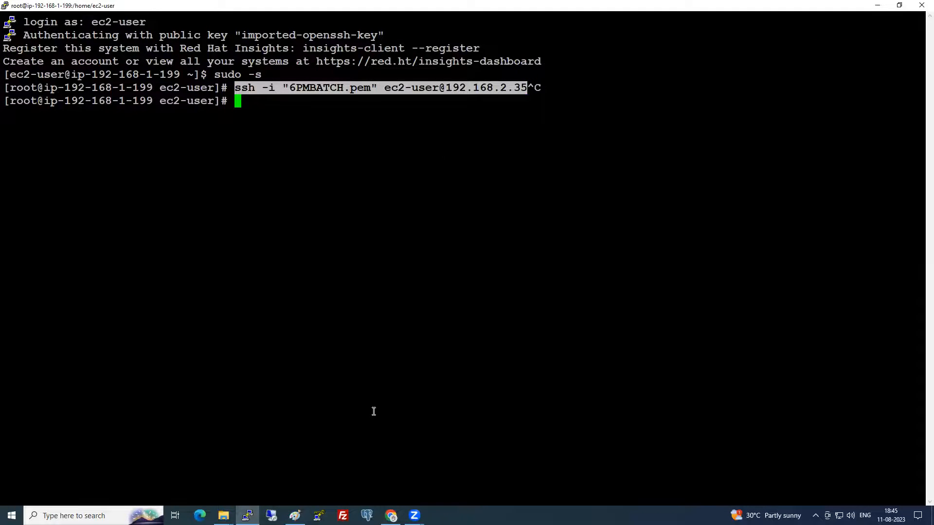
type("vi 6PMBATCH.pem")
- Open a new 6PMBATCH.pem in vi insert mode and copy the local 6PMBATCH key text from Notepad
key("Return")
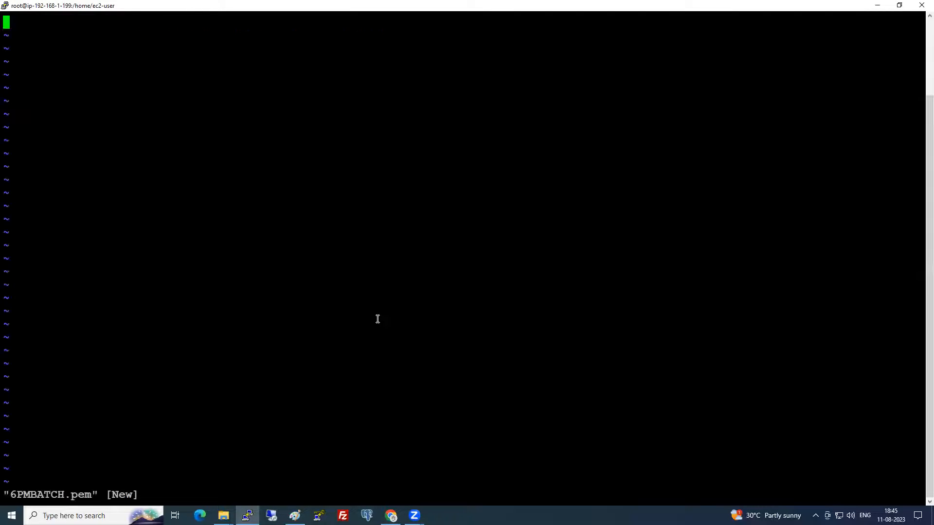
key("i")
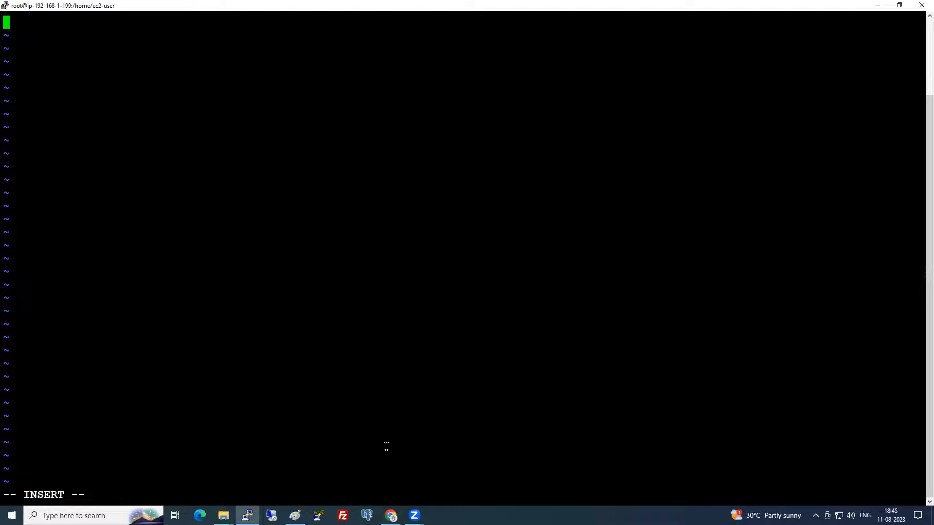
mouse_move(223, 514)
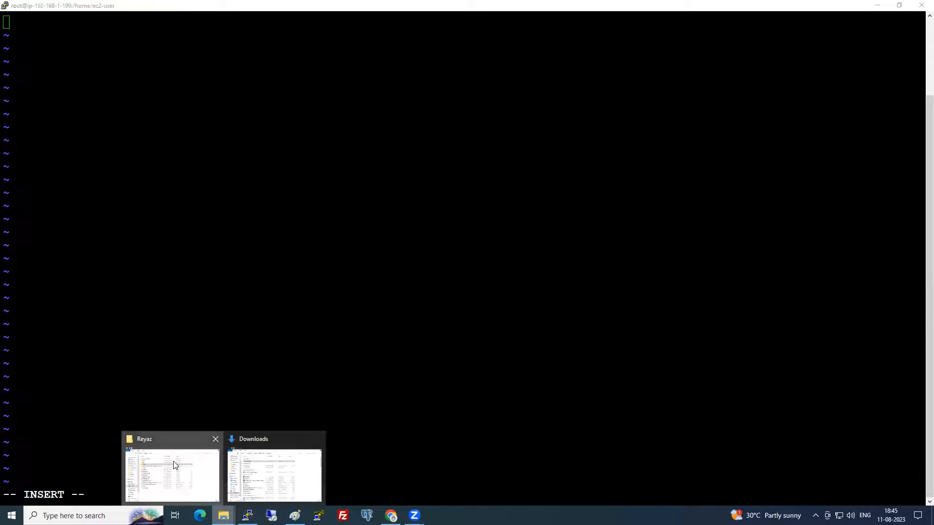
left_click(175, 466)
left_click(286, 152)
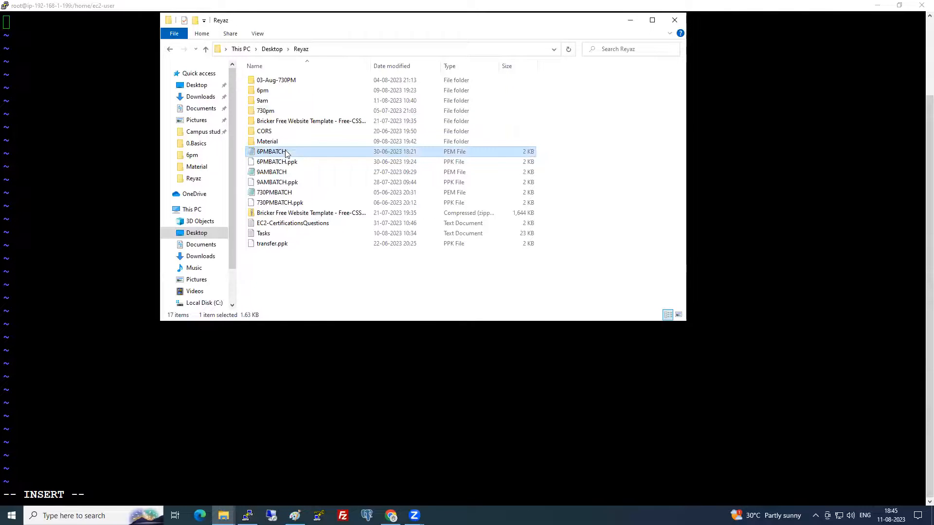
right_click(285, 150)
left_click(301, 167)
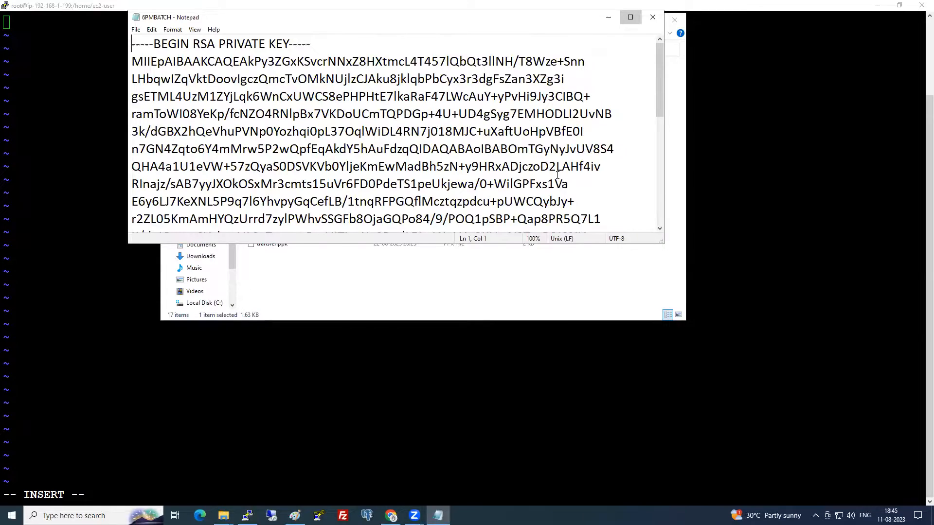
left_click(630, 17)
key("ctrl+a")
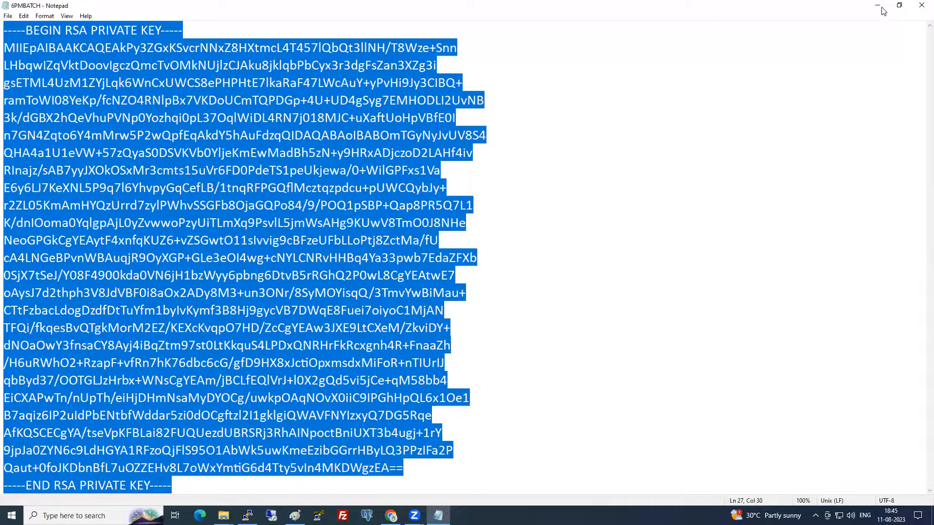
- Paste the RSA private key into 6PMBATCH.pem and save it with :wq!
left_click(877, 6)
left_click(271, 203)
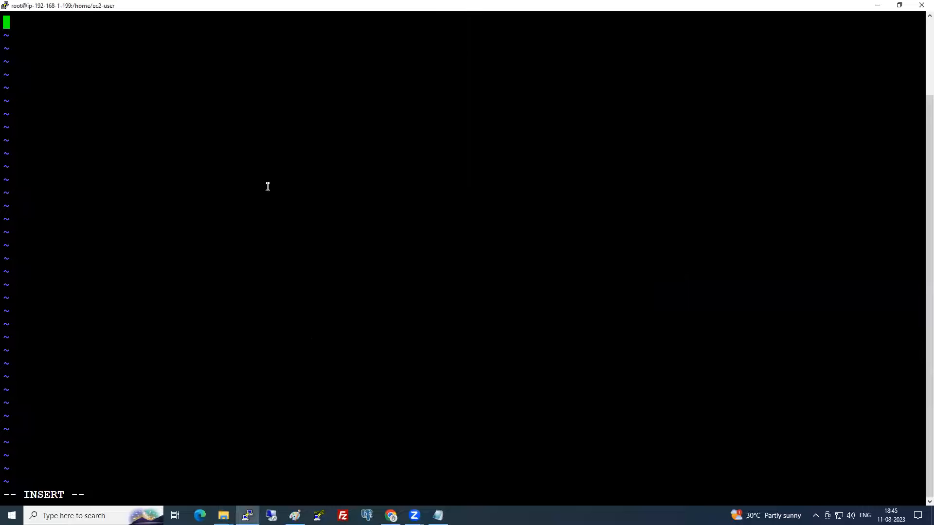
right_click(268, 186)
key("Escape")
type(":wq!")
key("Return")
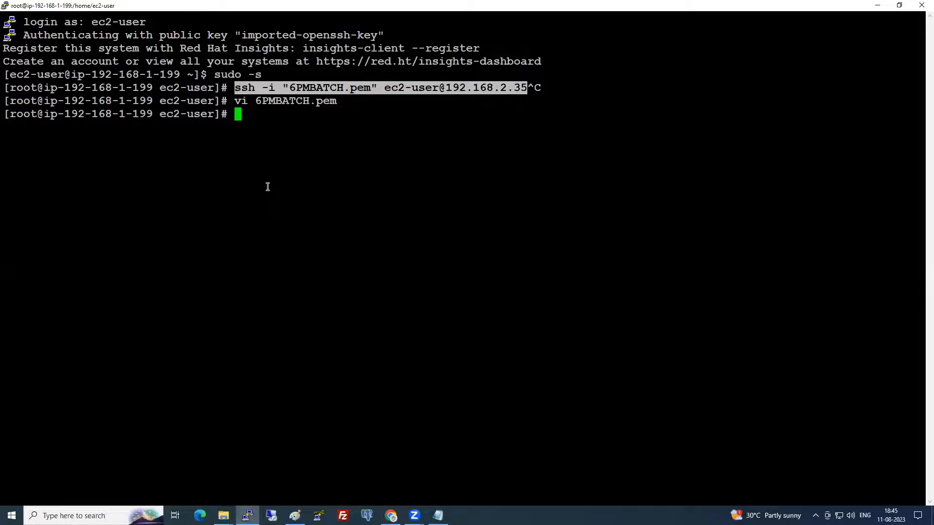
- Restrict 6PMBATCH.pem to owner-read with chmod 400
type("chmod 400 6")
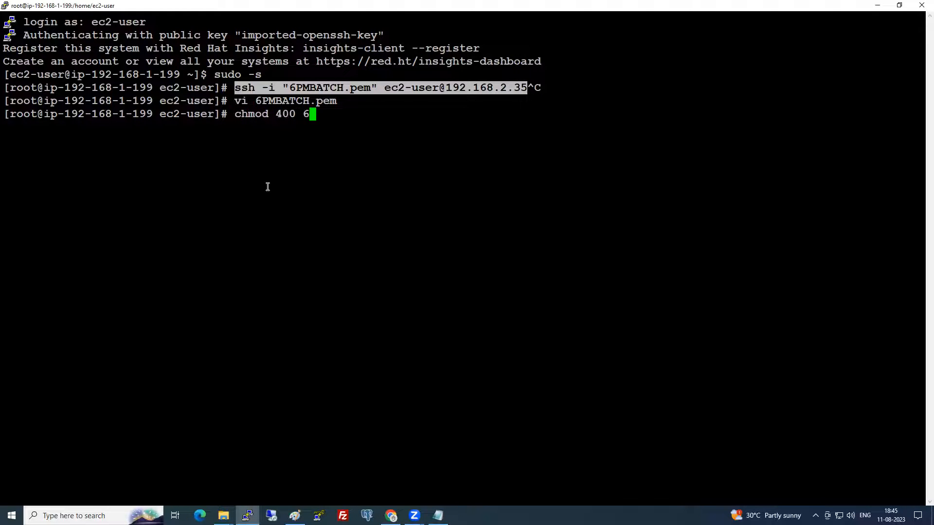
key("Tab")
key("Return")
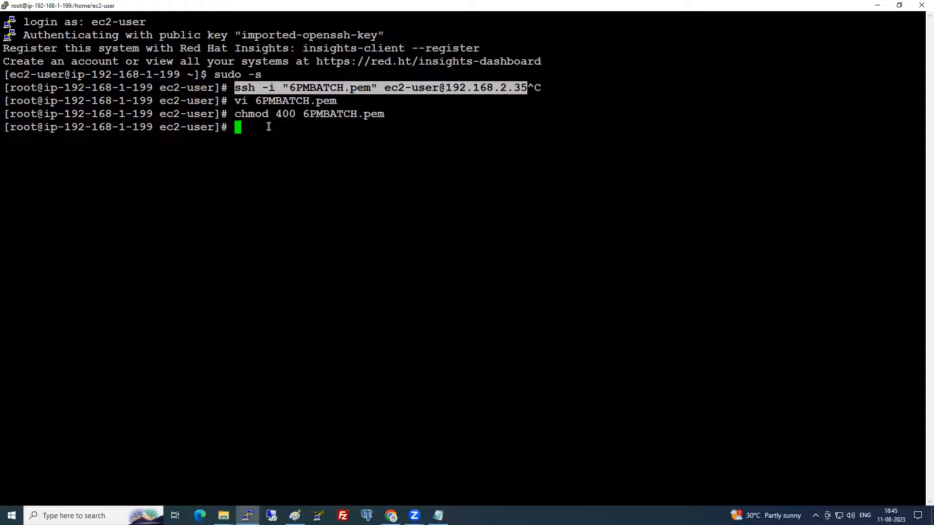
left_click_drag(269, 115, 279, 114)
left_click(285, 115)
double_click(286, 113)
left_click(282, 142)
- SSH from the bastion into the private server 192.168.2.35, accepting its fingerprint
left_click_drag(237, 87, 523, 93)
right_click(452, 176)
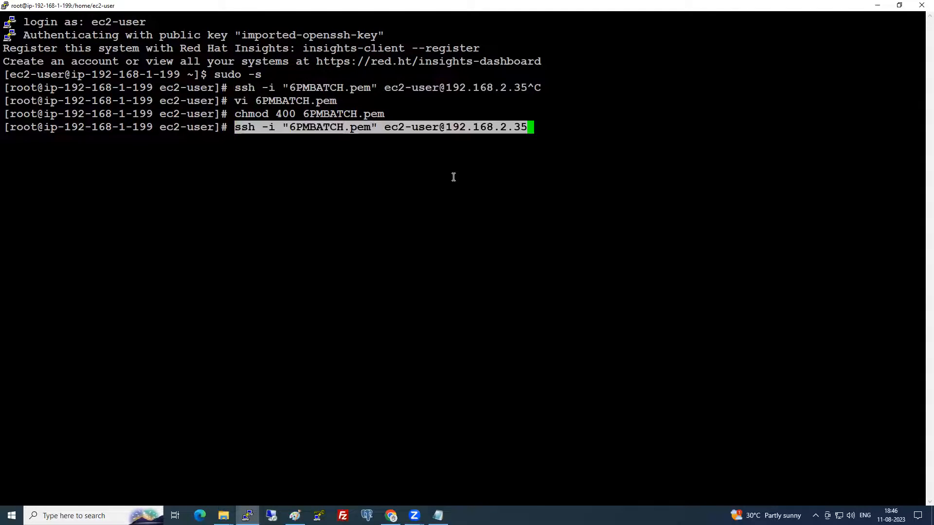
key("Return")
type("yes")
key("Return")
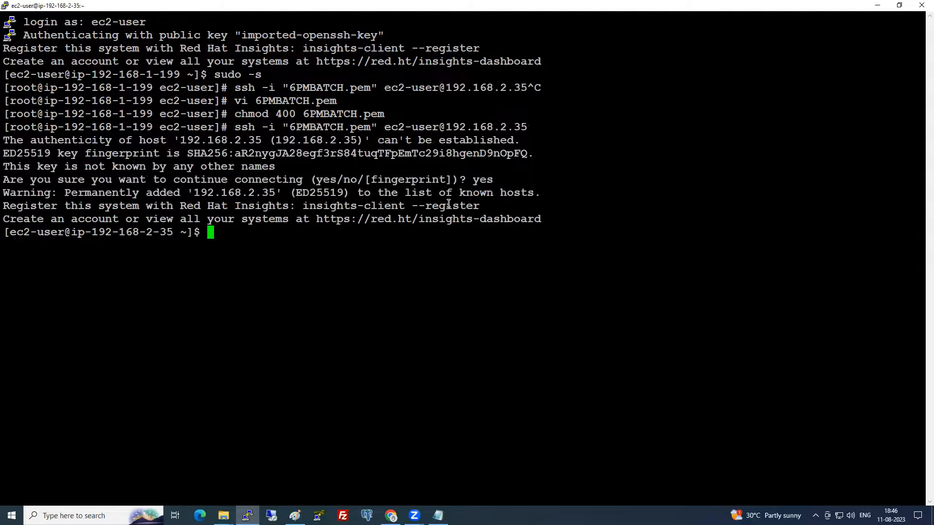
key("Return")
- Become root on the private server with sudo -s and clear the screen
left_click_drag(93, 233, 166, 250)
left_click(229, 250)
double_click(228, 250)
type("sudo -s")
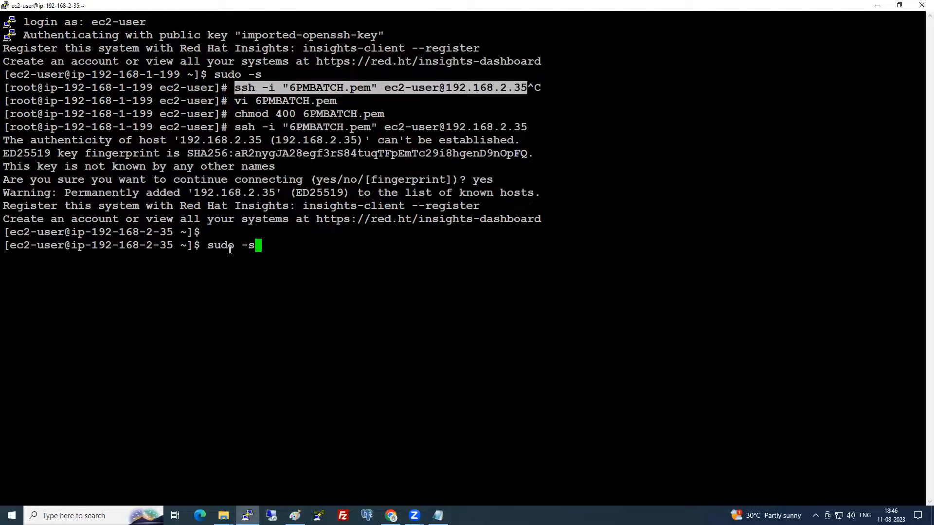
key("Return")
type("clear")
key("Return")
key("Return")
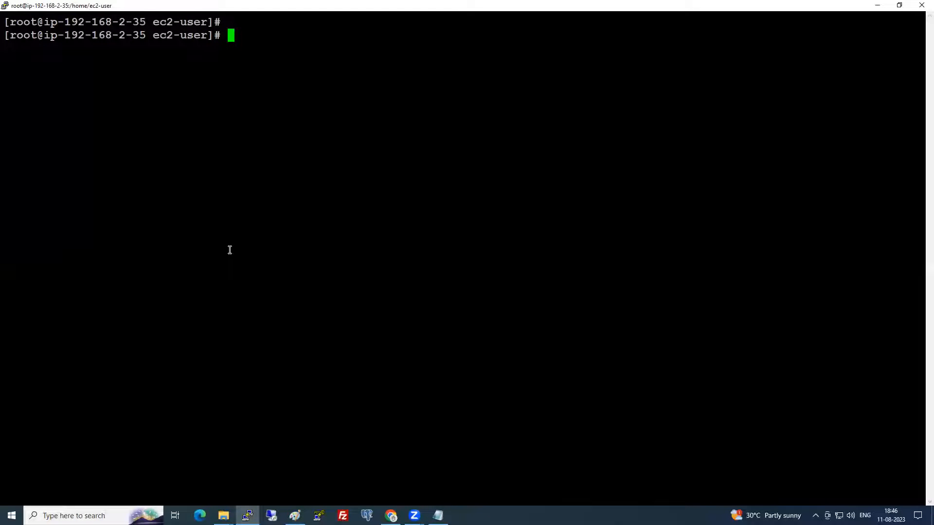
- Copy the Ireland Private Server's SSH client command from its Connect page
left_click(391, 515)
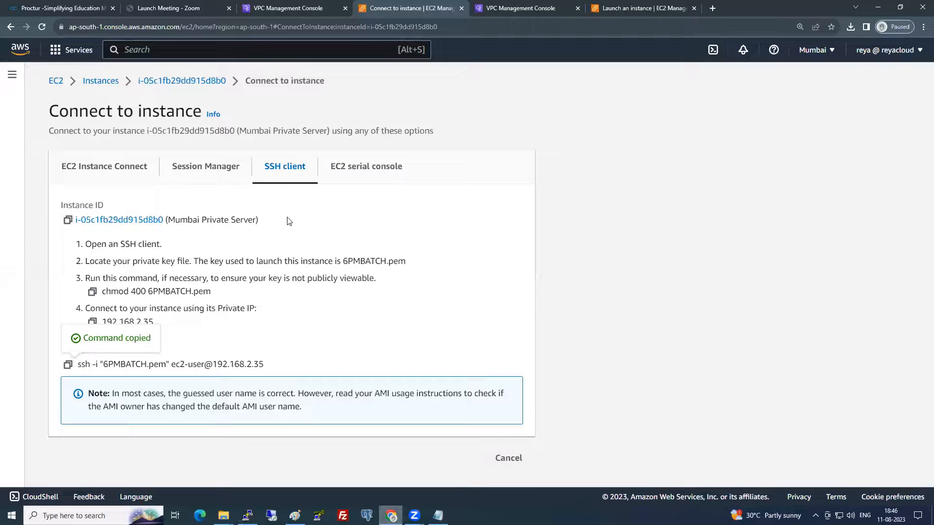
left_click(635, 8)
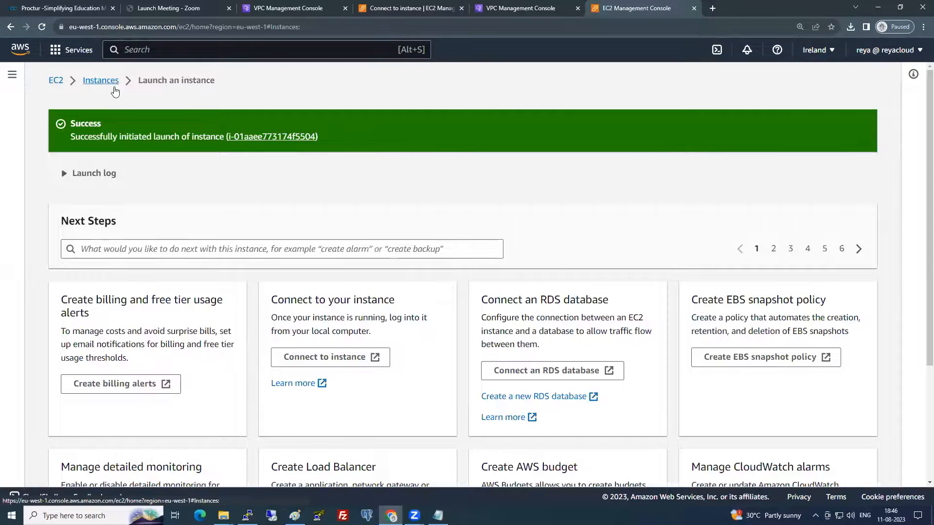
left_click(115, 84)
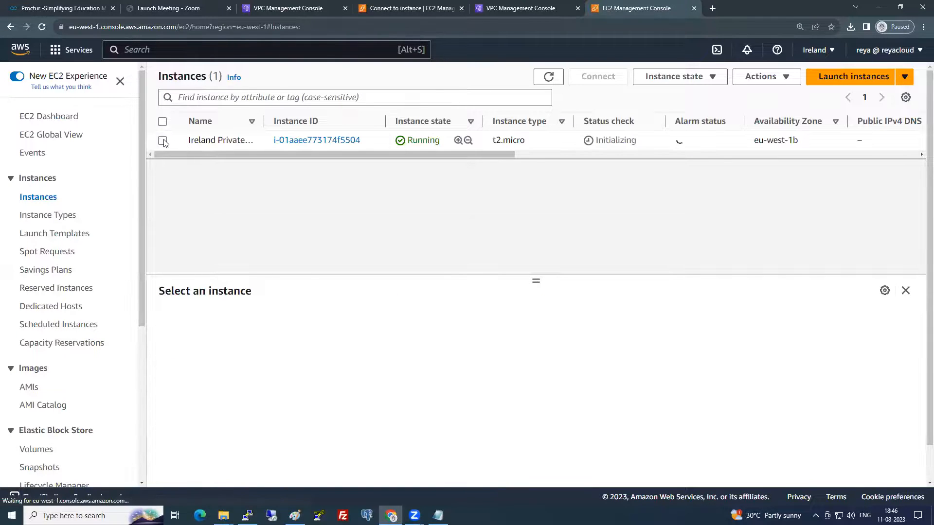
left_click(612, 81)
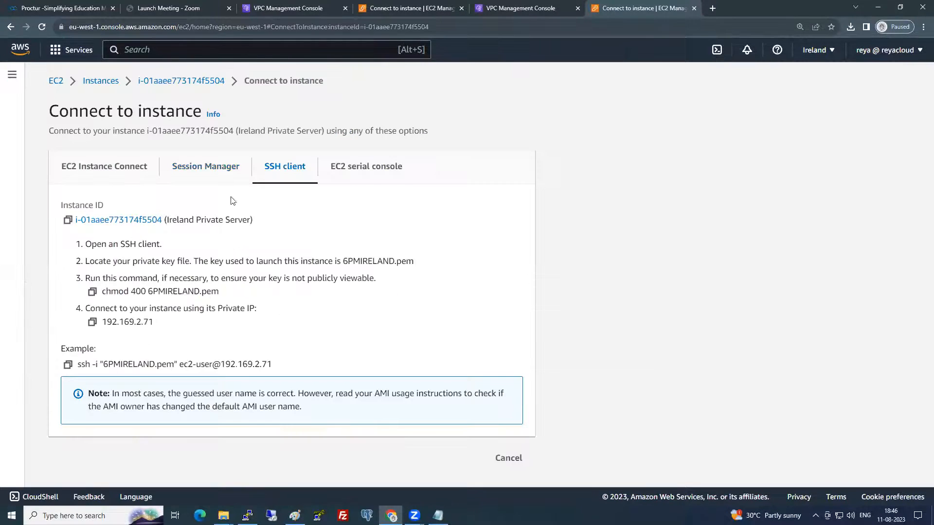
left_click(68, 365)
- Paste the Ireland ssh command at the Mumbai server's prompt, cancel it, and list files with ls
key("alt+Tab")
right_click(312, 217)
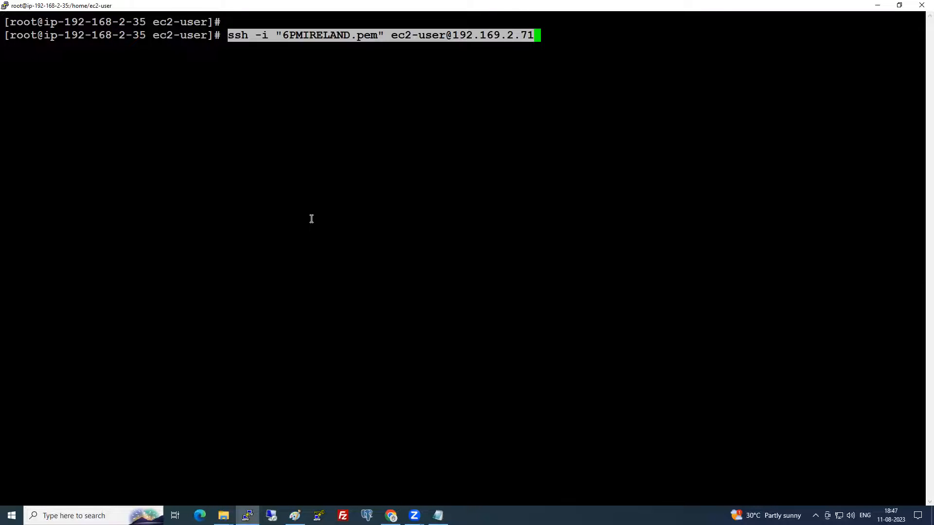
key("ctrl+c")
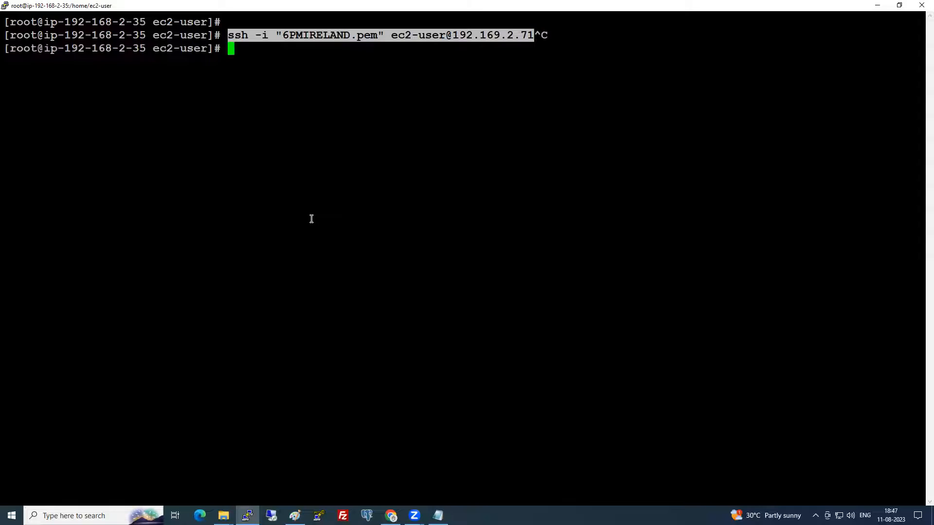
type("ls")
key("Return")
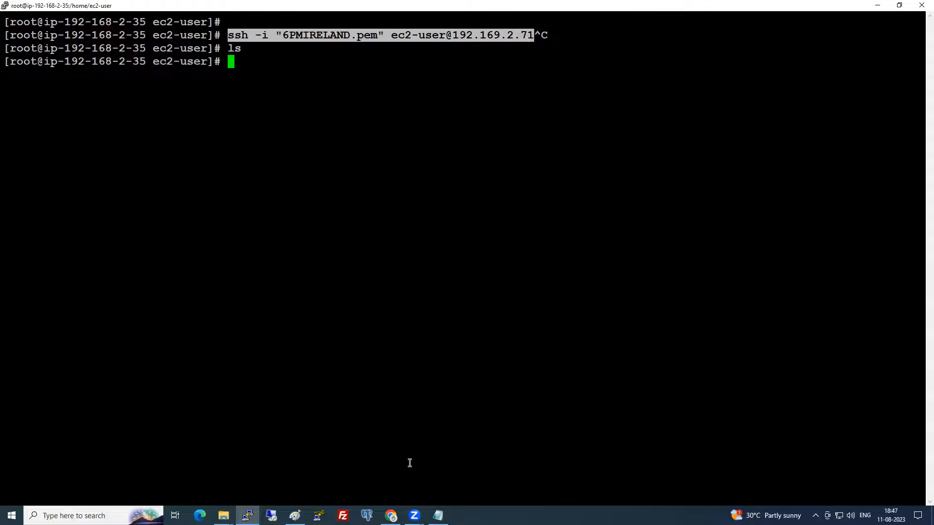
- Open a new 6PMIRELAND.pem file in vi in insert mode
type("vi 6PMIRELA")
key("BackSpace")
key("BackSpace")
type("LAND.pem")
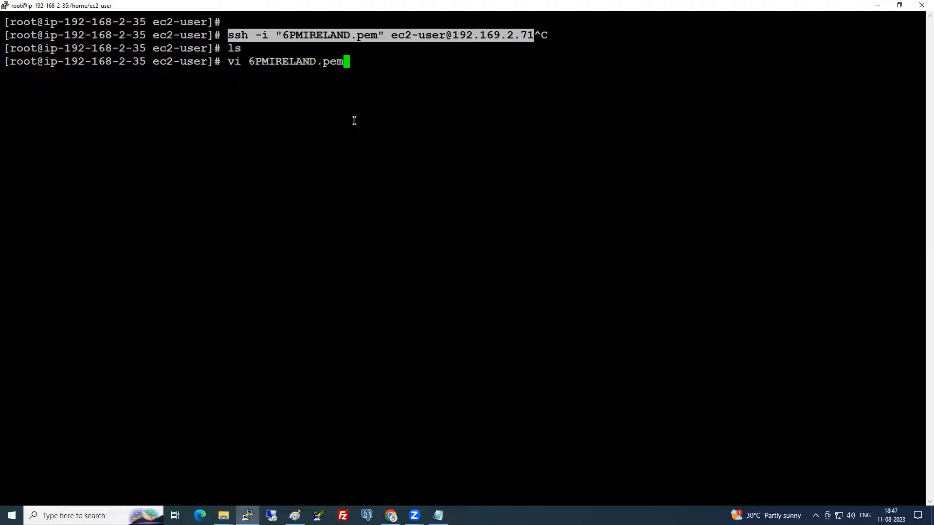
key("Return")
key("i")
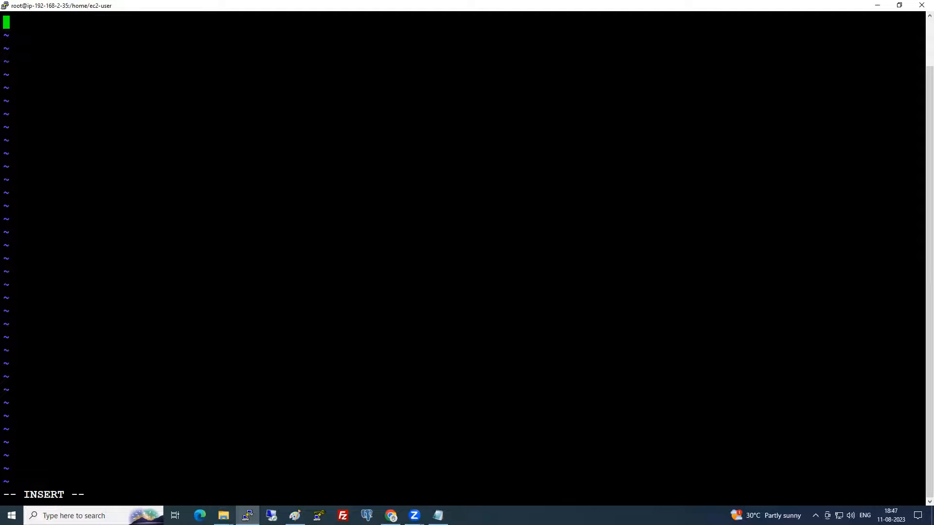
- Copy the 6PMIRELAND private key text from the Downloads folder via Notepad
mouse_move(232, 506)
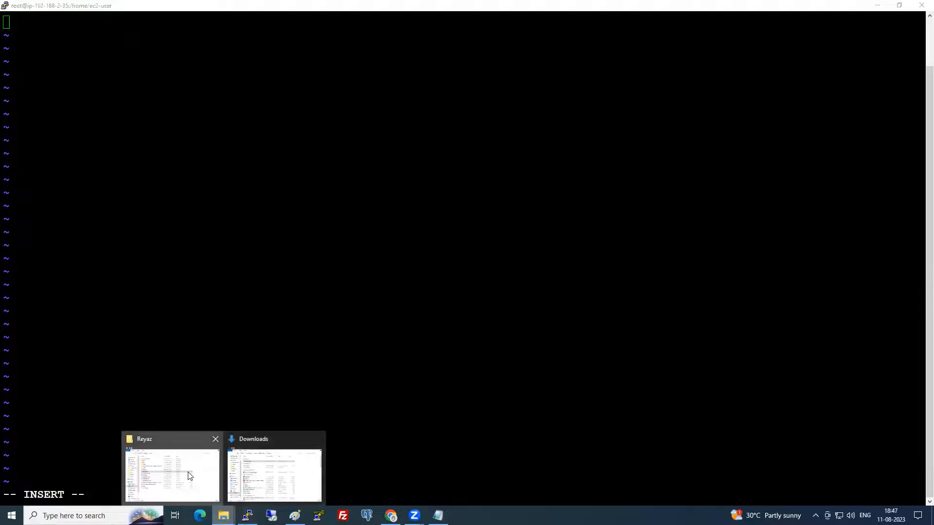
left_click(185, 491)
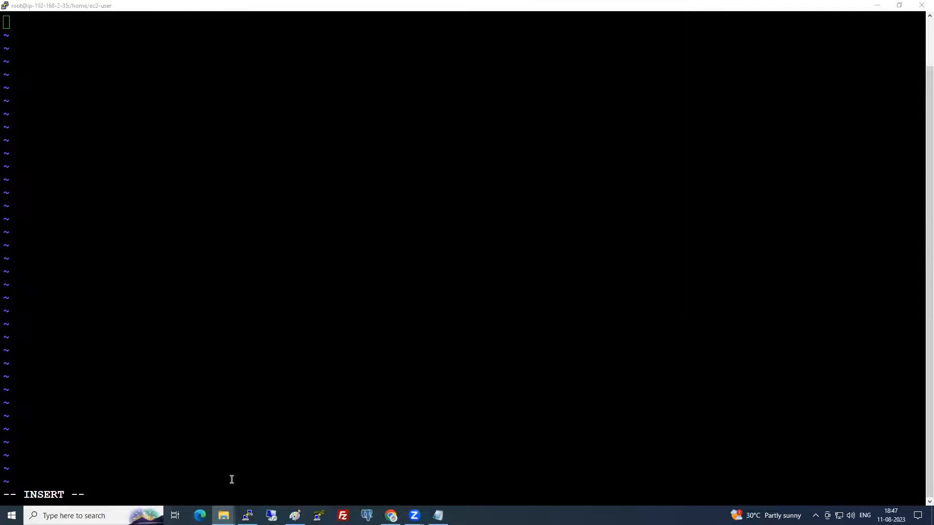
left_click(630, 20)
mouse_move(224, 515)
left_click(276, 474)
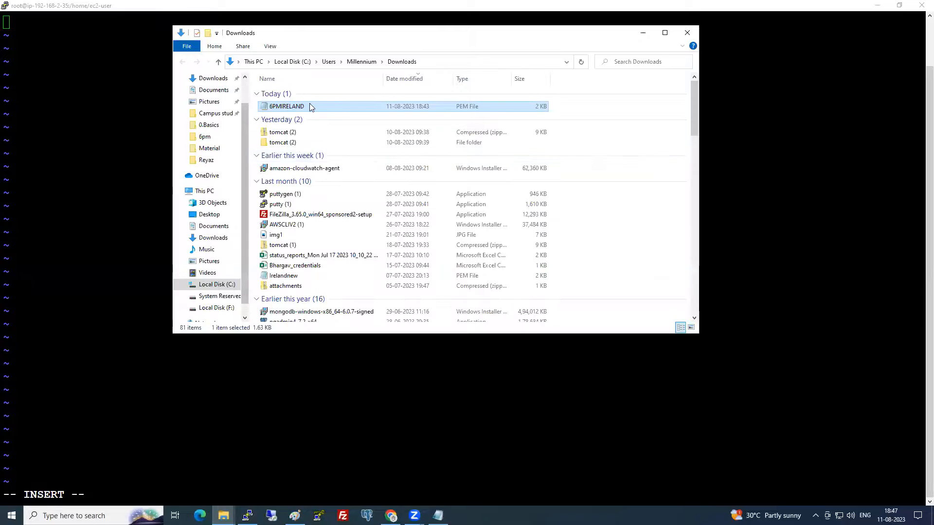
right_click(309, 104)
left_click(331, 123)
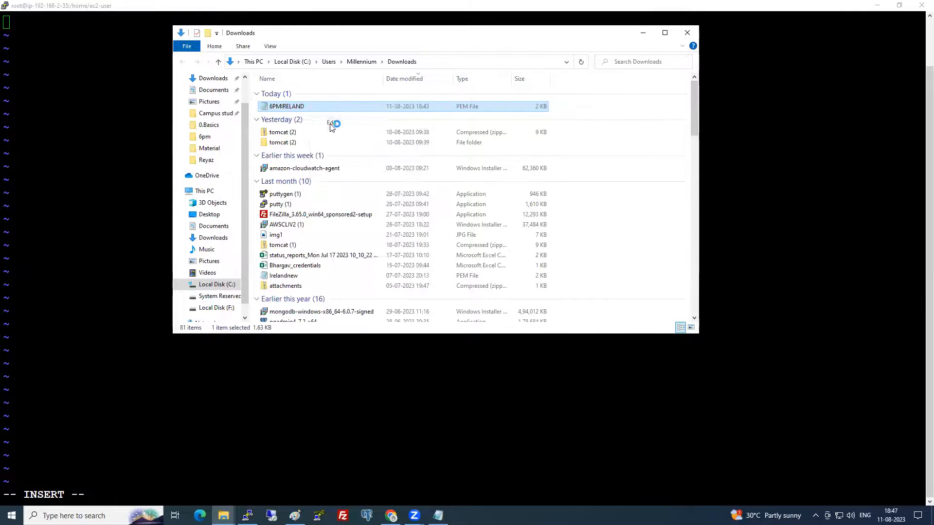
key("ctrl+a")
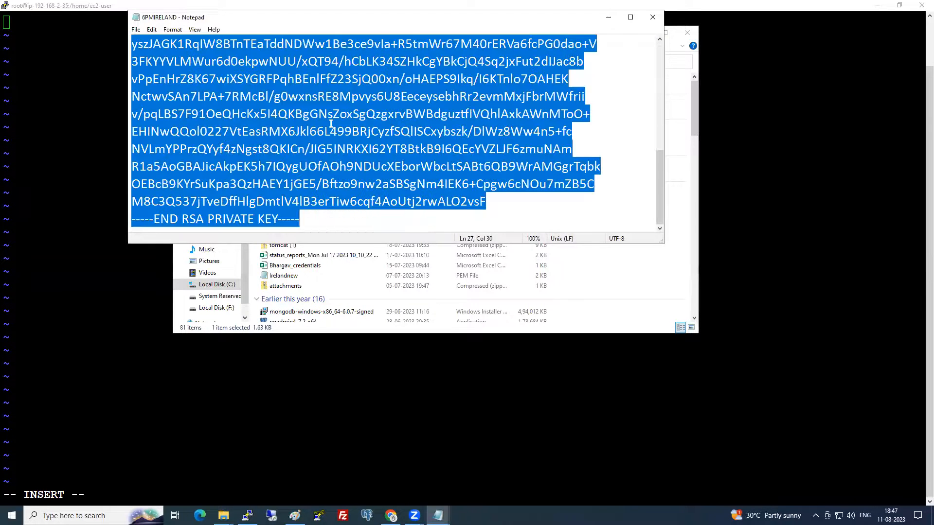
key("ctrl+c")
- Paste the private key into 6PMIRELAND.pem, save with :wq!, and start typing chmod 400
left_click(79, 133)
right_click(85, 126)
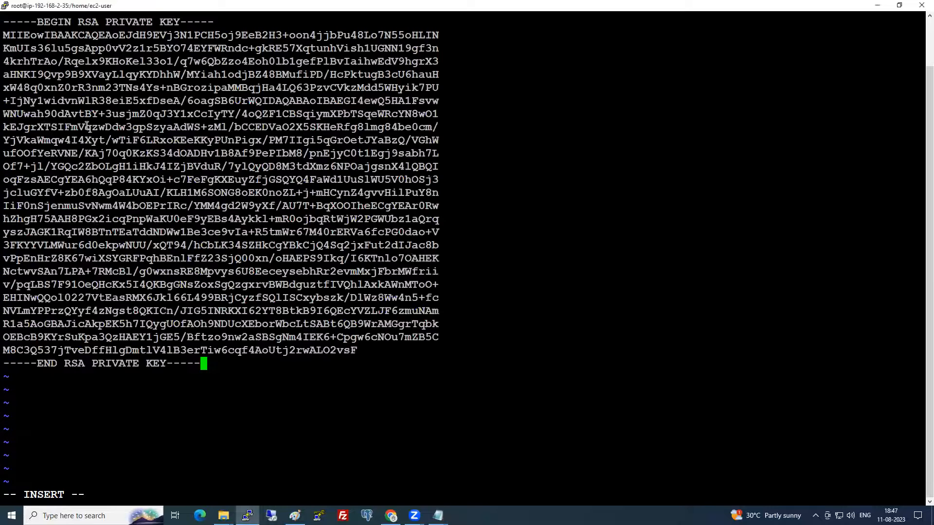
key("Escape")
type(":wq!")
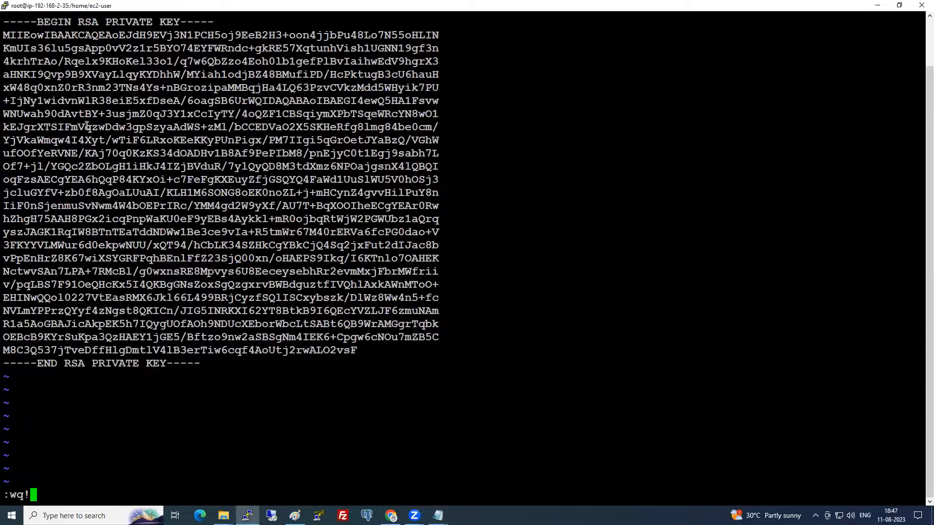
key("Return")
type("chmod ")
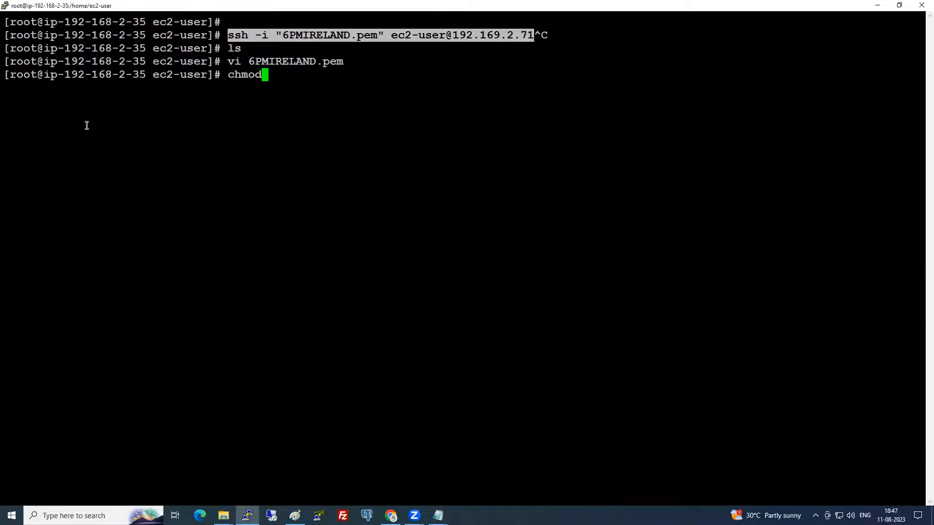
type("400 6PM")
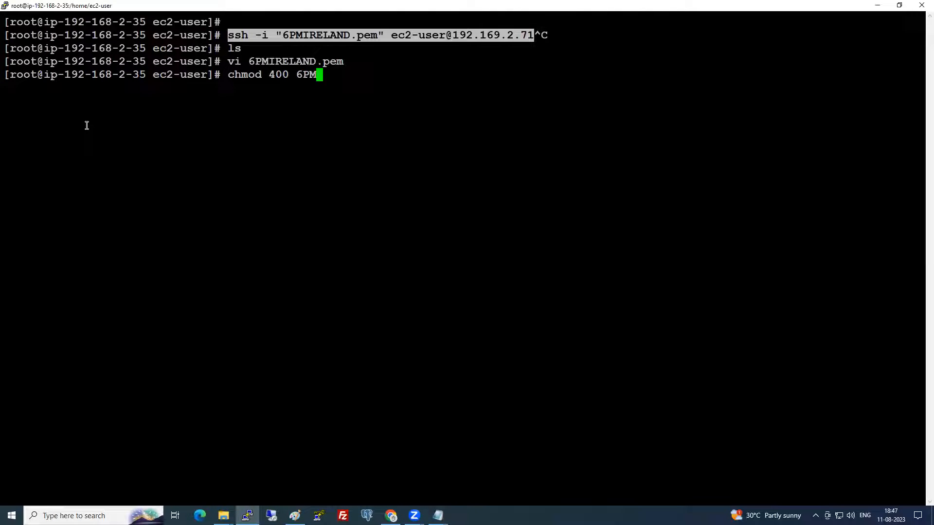
- Apply chmod 400 to 6PMIRELAND.pem, then paste the ssh command to 192.169.2.71 and cancel it
key("Tab")
key("Return")
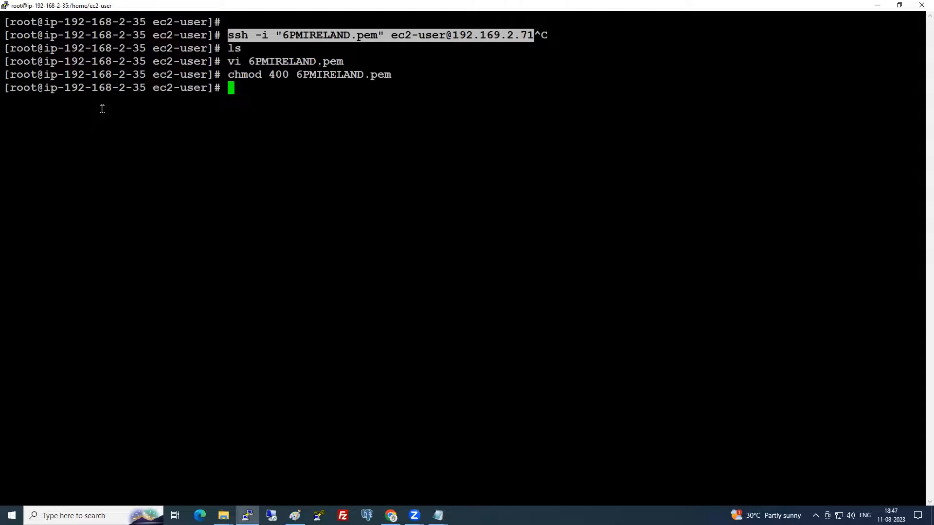
left_click_drag(228, 35, 533, 36)
right_click(452, 155)
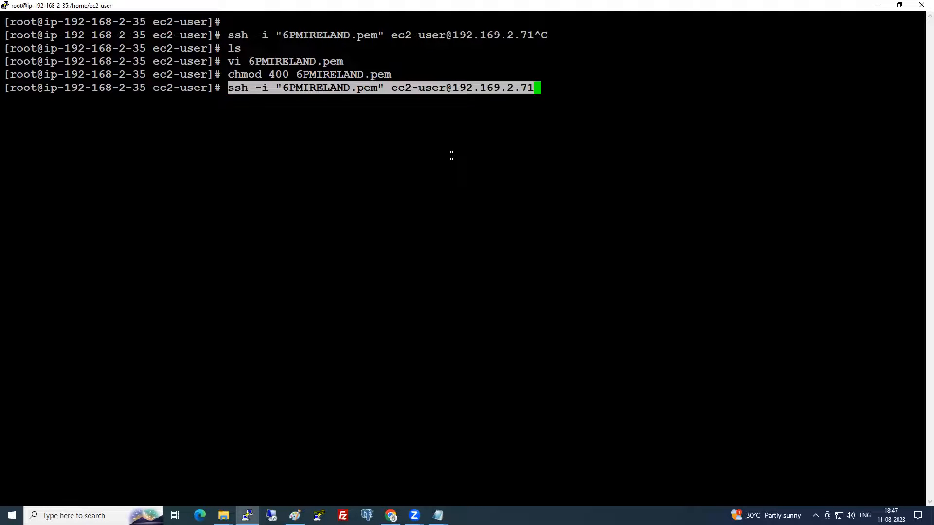
key("ctrl+c")
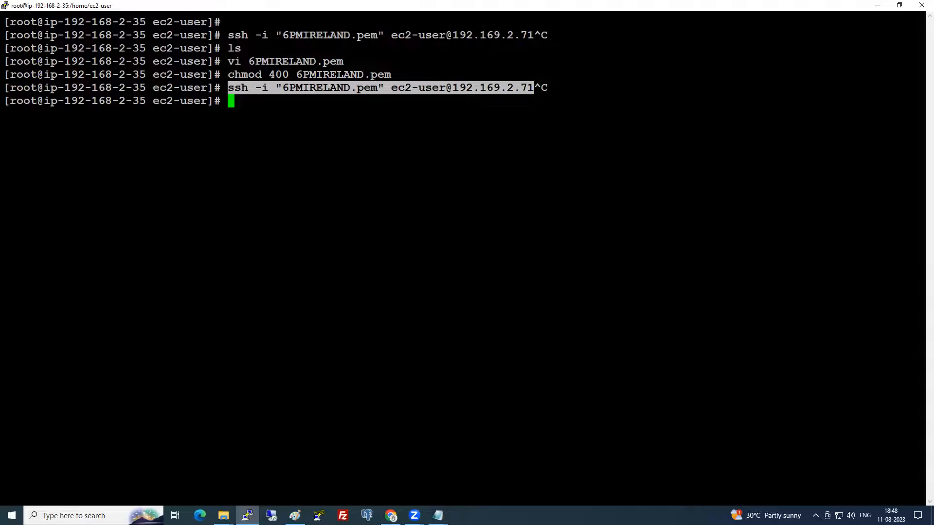
key("alt+Tab")
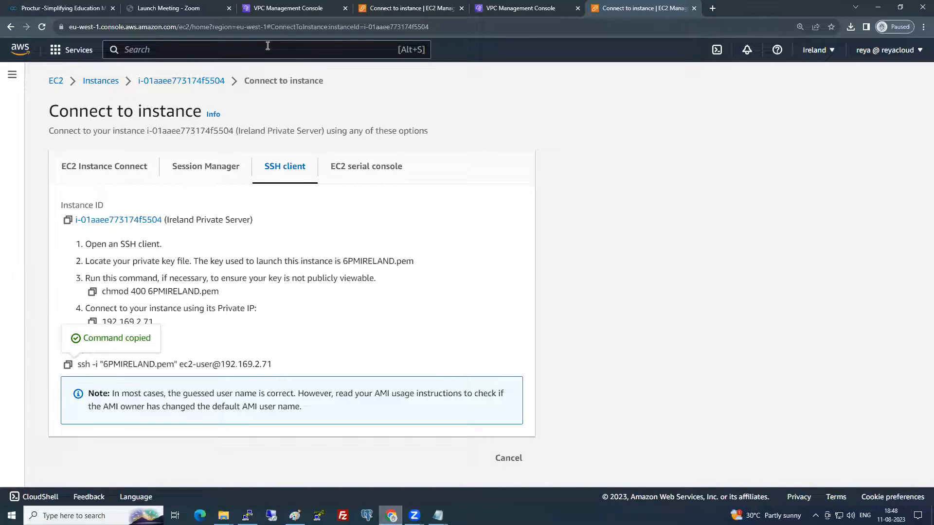
- Start a new Mumbai peering connection named MumbaitoIrelandPeering
left_click(294, 8)
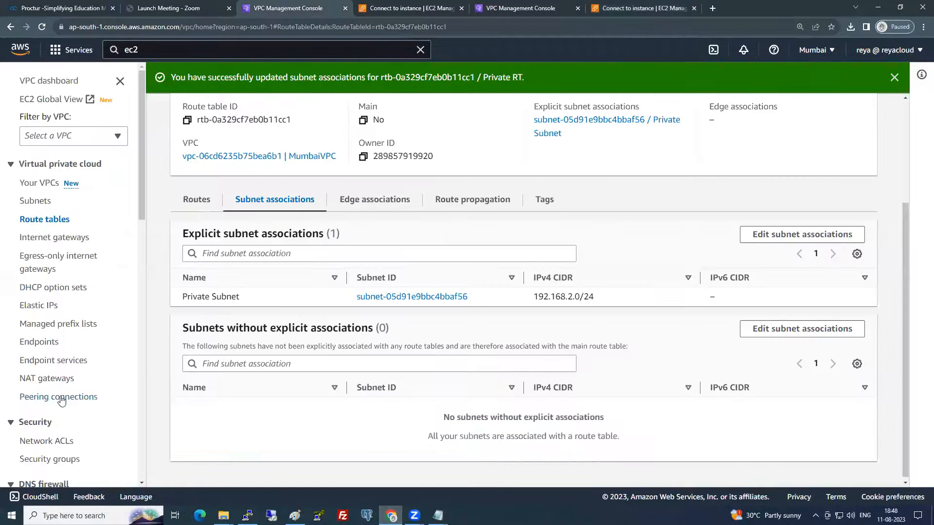
left_click(61, 398)
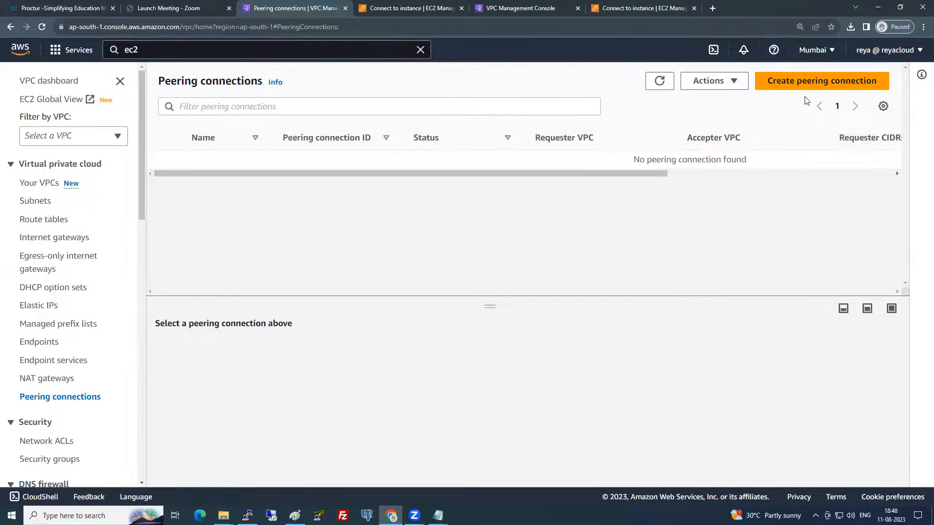
left_click(809, 84)
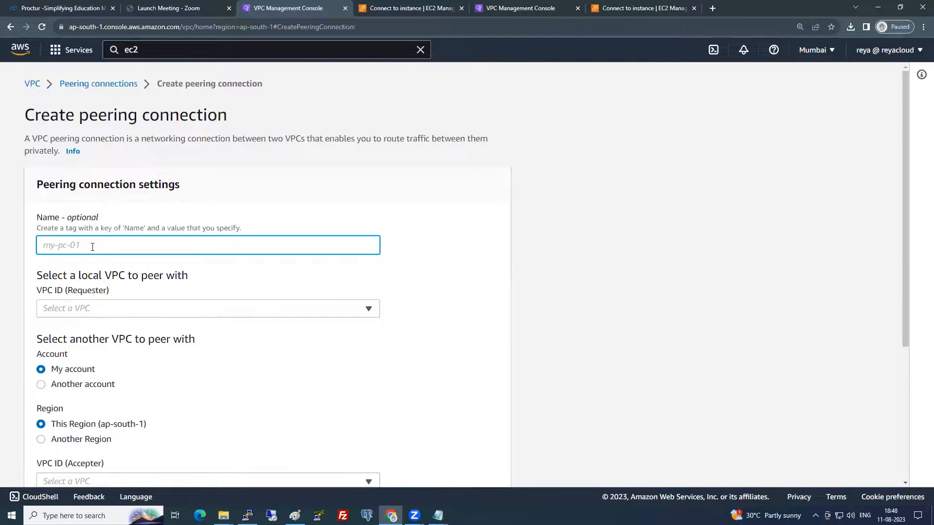
type("MumbaitoIrelandPeering")
- Choose MumbaiVPC as the requester VPC
left_click(134, 310)
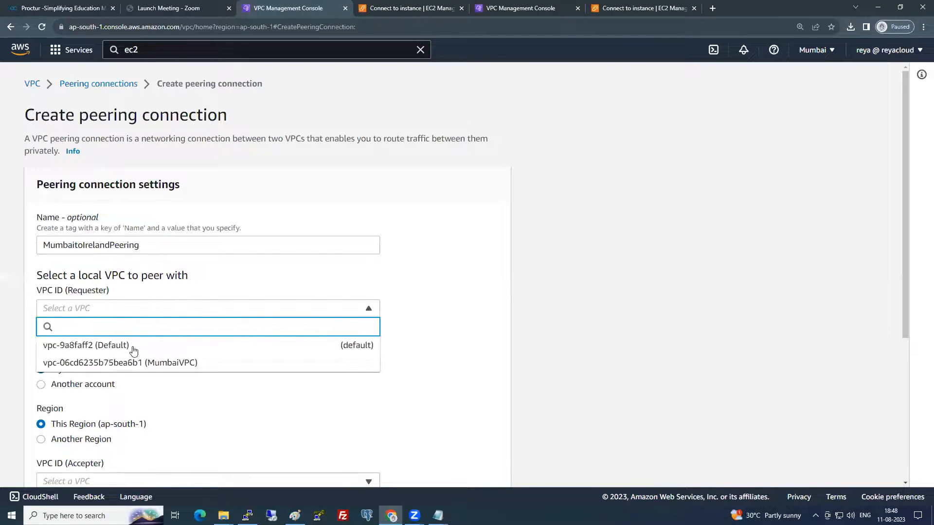
left_click(146, 365)
scroll(178, 346, "down", 4)
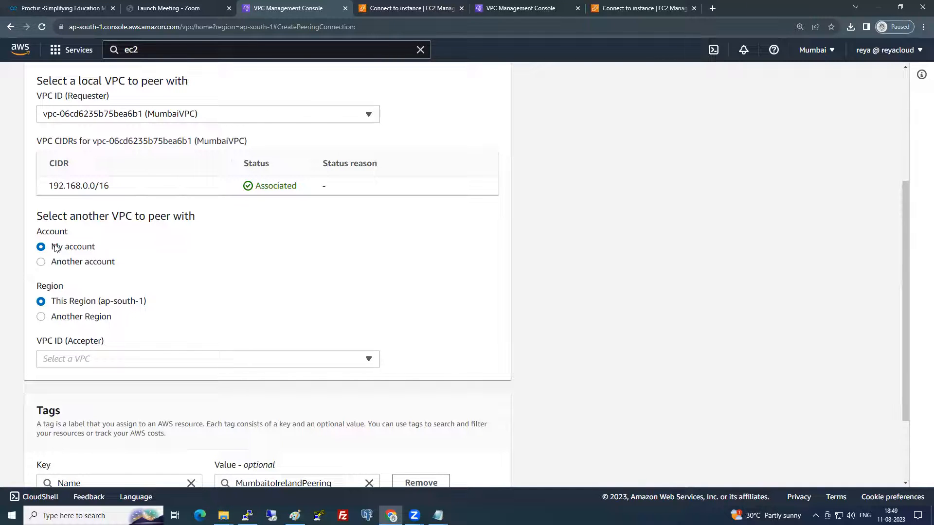
left_click_drag(52, 247, 97, 249)
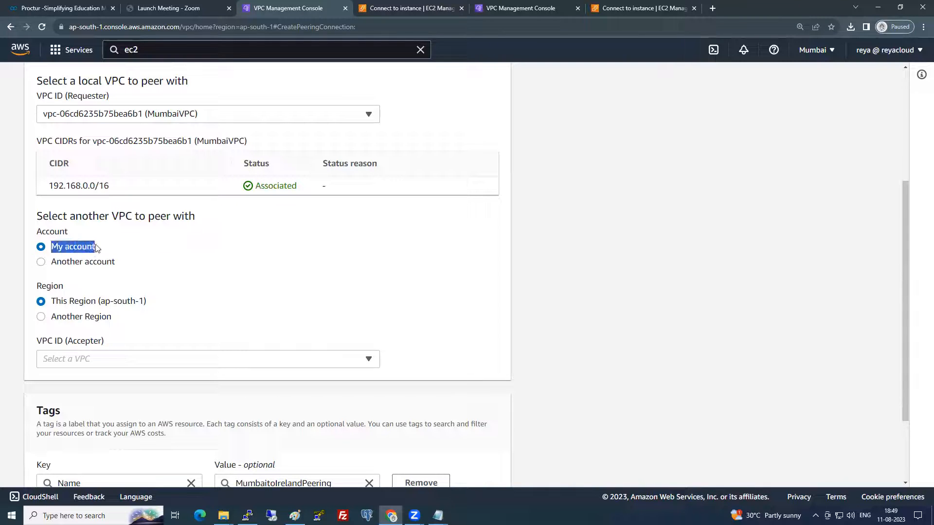
left_click(58, 296)
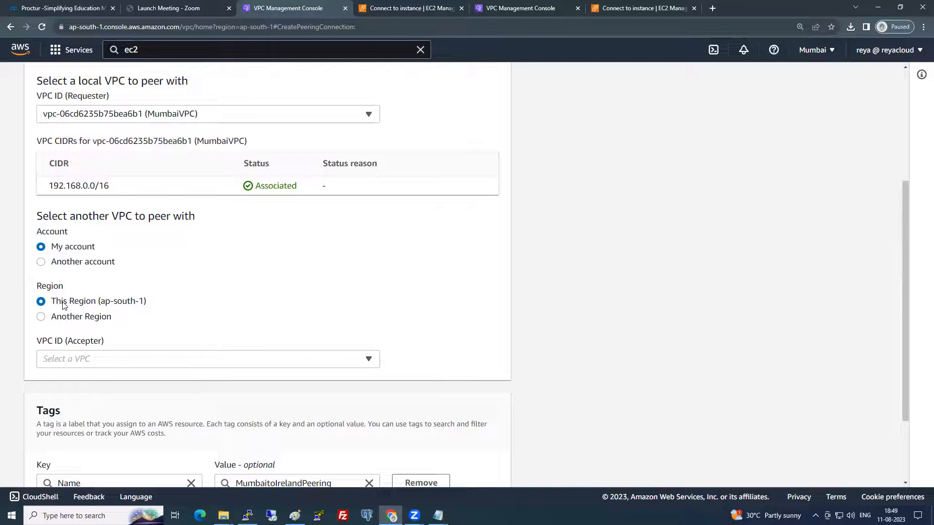
- Set the peer VPC to another region, Europe (Ireland) eu-west-1
left_click(63, 320)
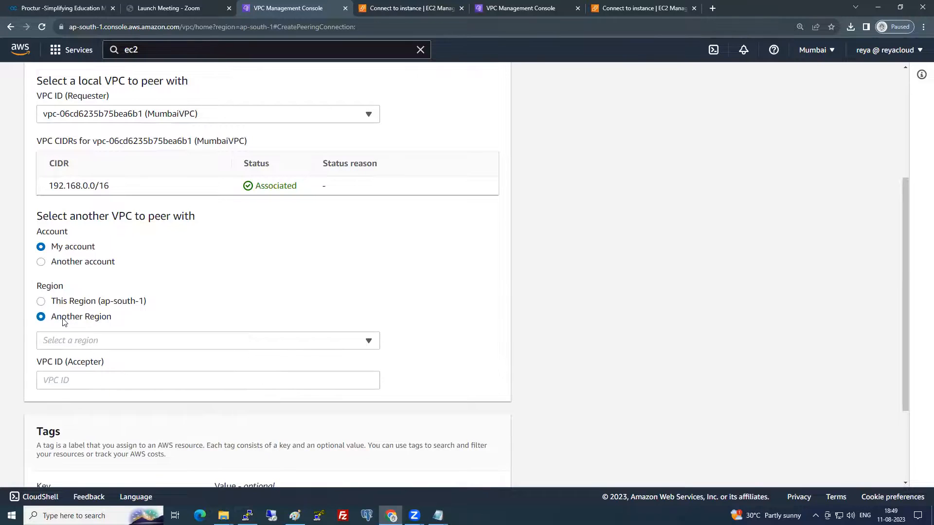
left_click(92, 342)
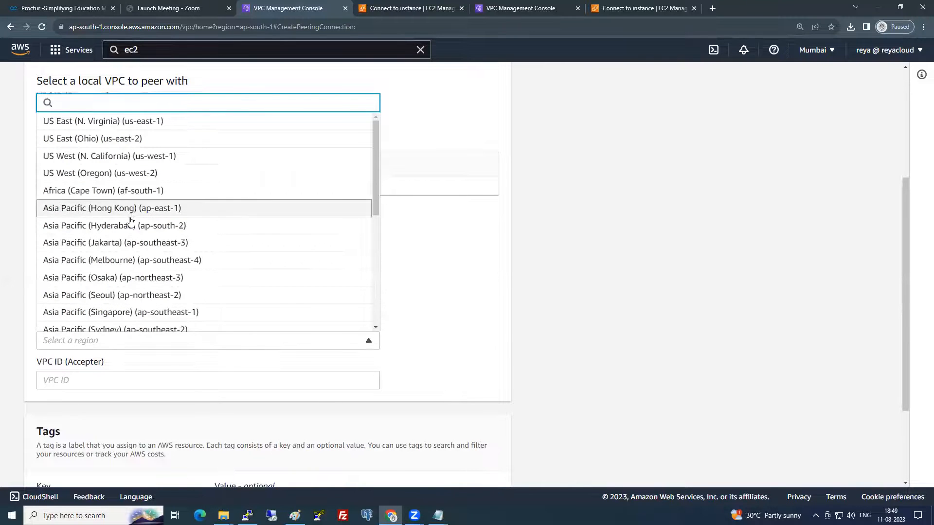
scroll(130, 221, "down", 2)
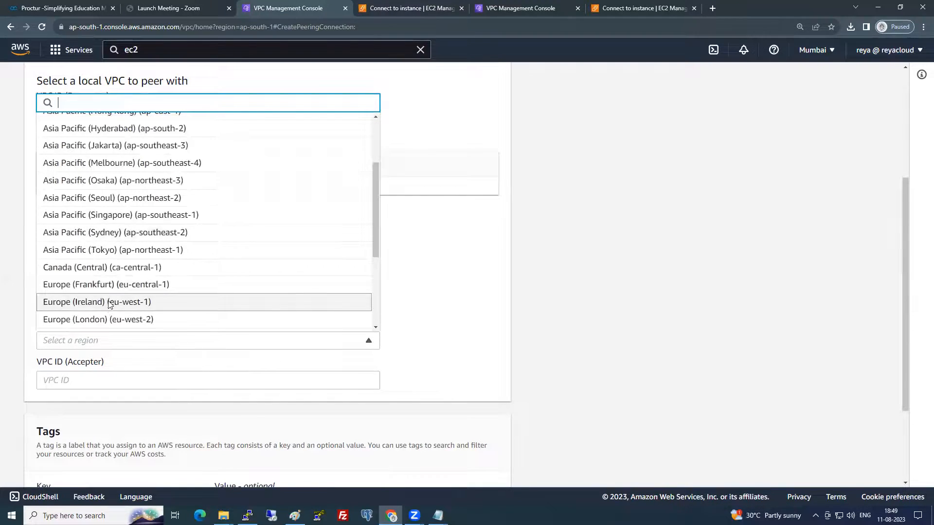
left_click(110, 304)
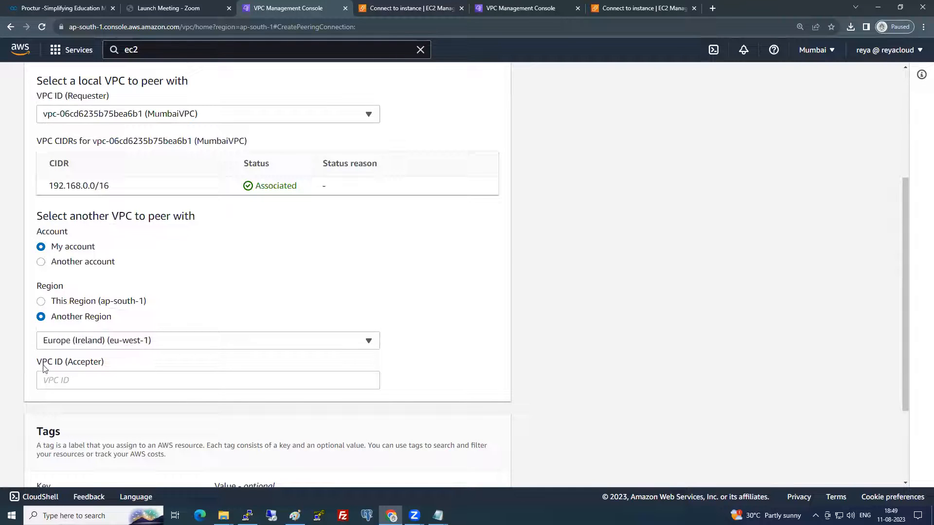
left_click_drag(37, 362, 63, 365)
left_click(63, 364)
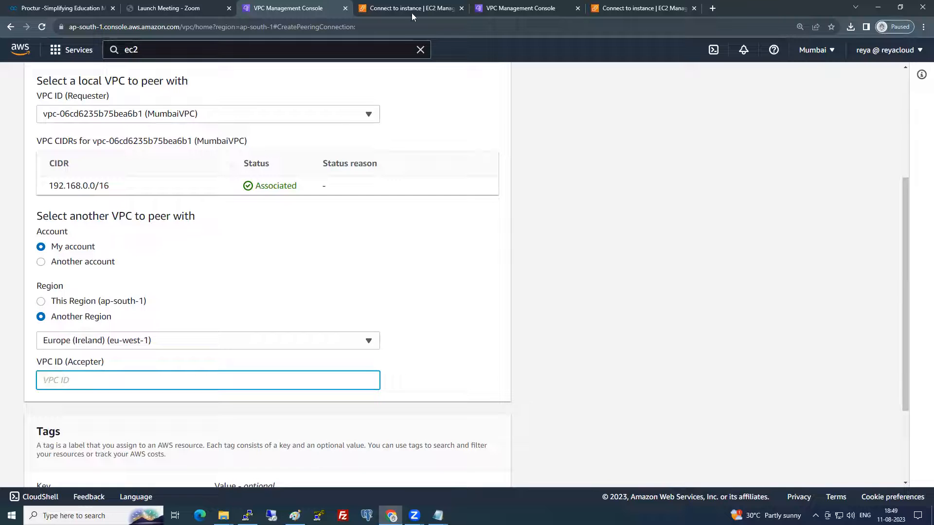
left_click(517, 7)
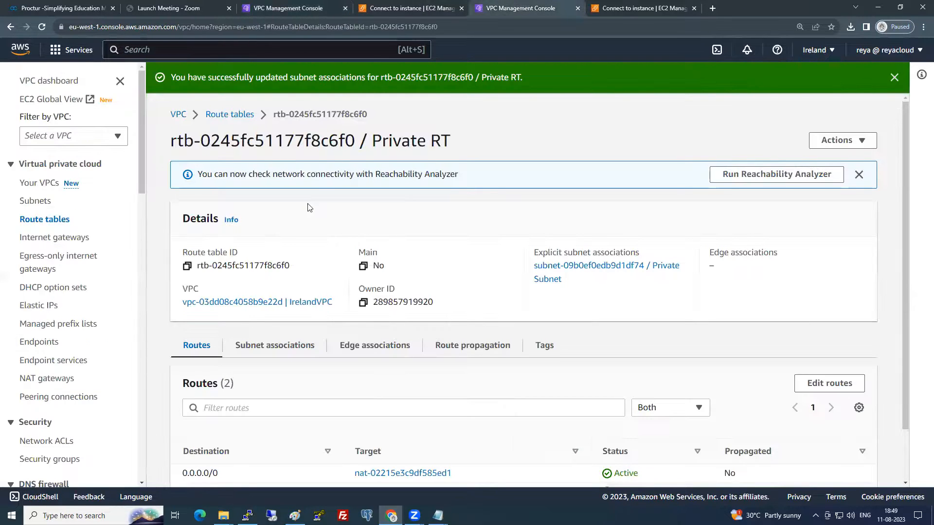
- Copy the IrelandVPC ID vpc-03dd08c4058b9e22d into the Accepter VPC ID field
left_click(40, 183)
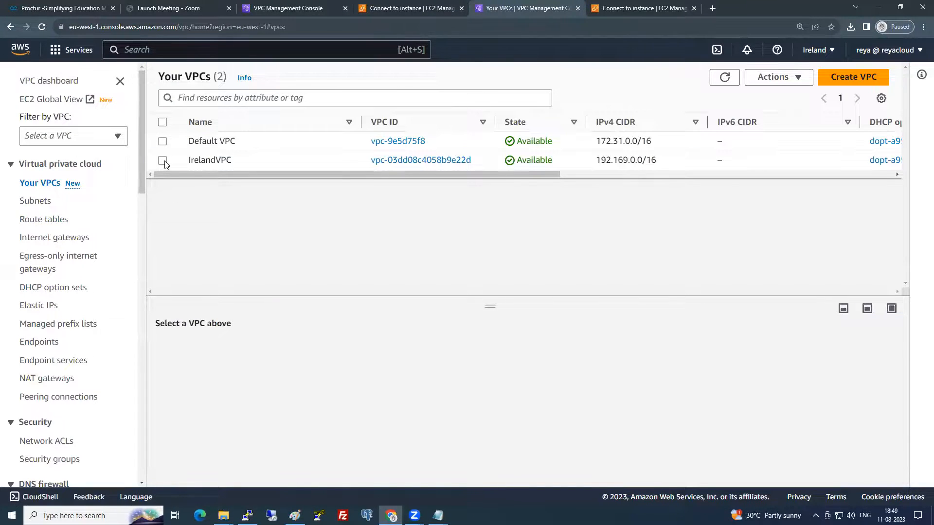
left_click(162, 160)
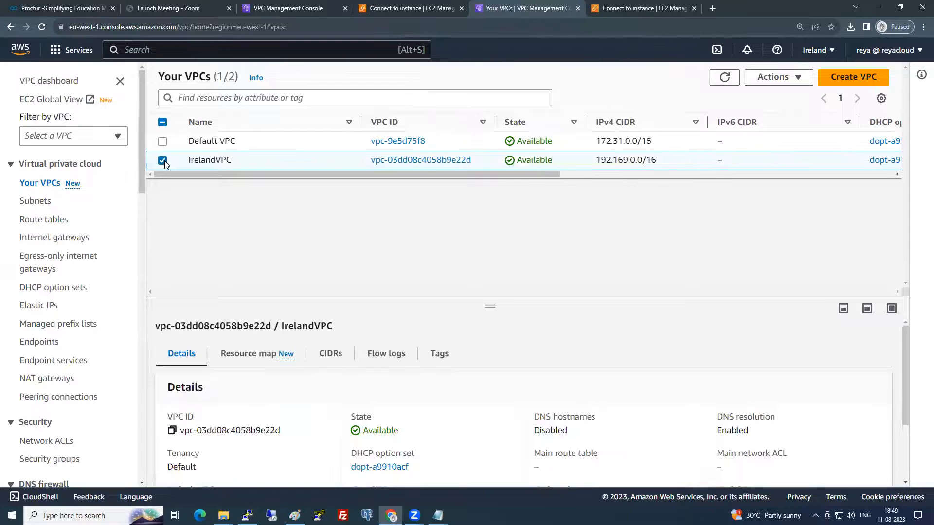
triple_click(172, 431)
key("ctrl+c")
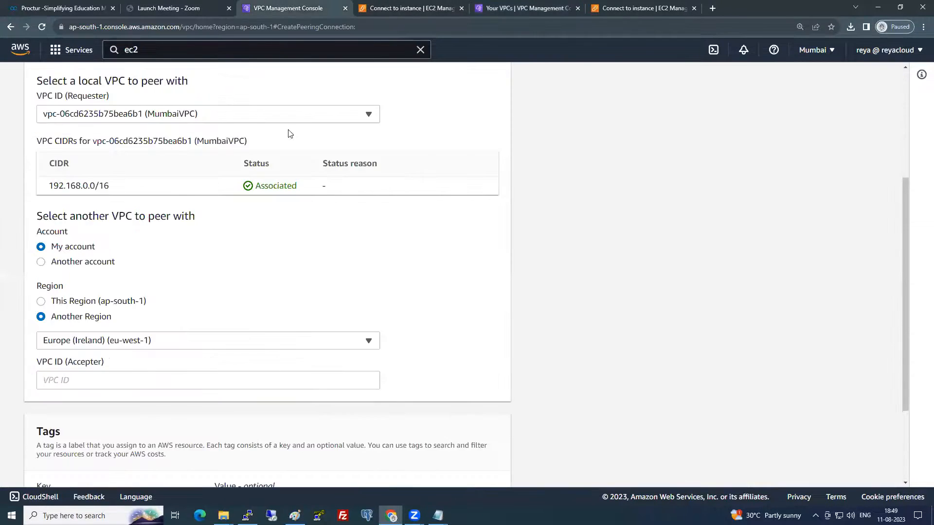
left_click(307, 9)
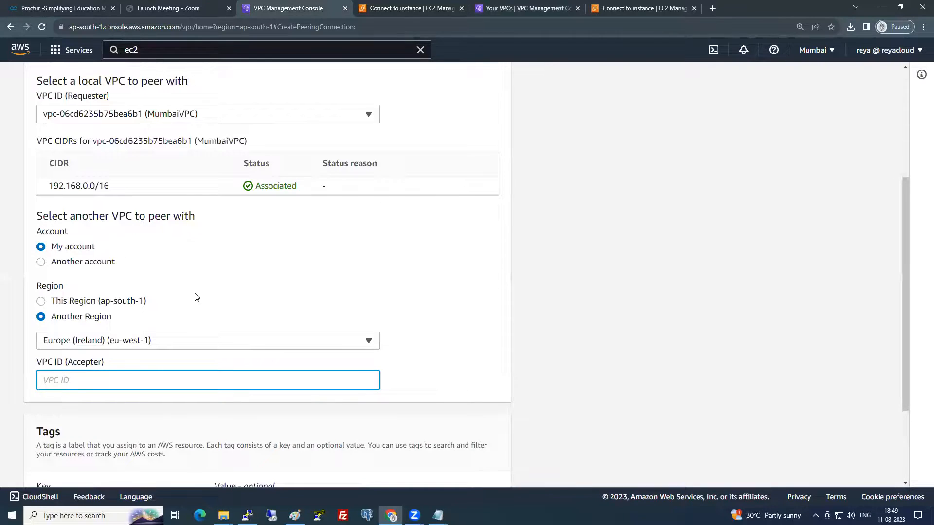
key("ctrl+v")
left_click(531, 306)
- Create the peering connection and view it in Ireland's peering connections list
scroll(525, 339, "down", 3)
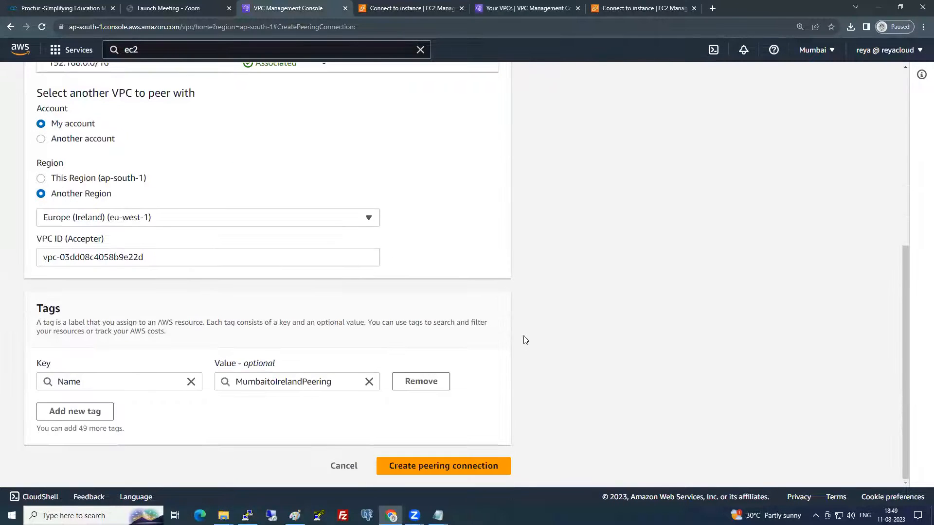
left_click(478, 465)
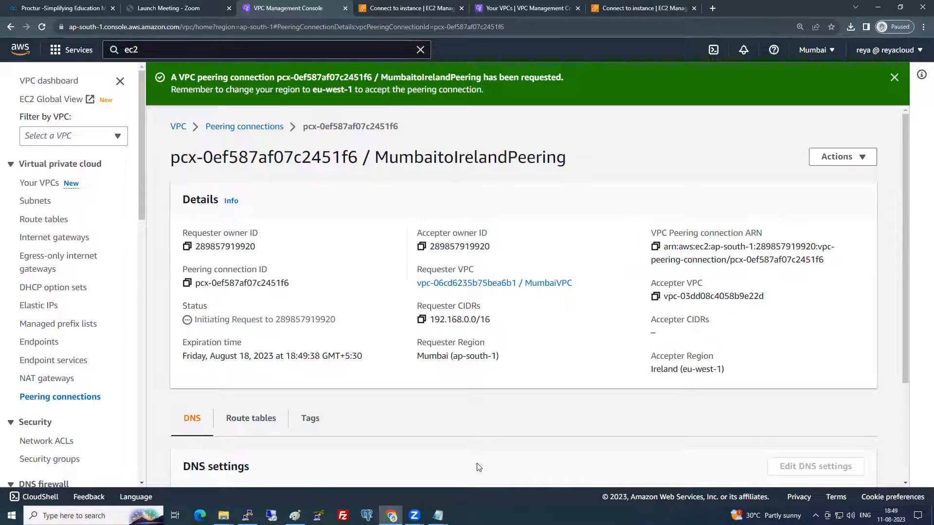
left_click(537, 8)
left_click(73, 398)
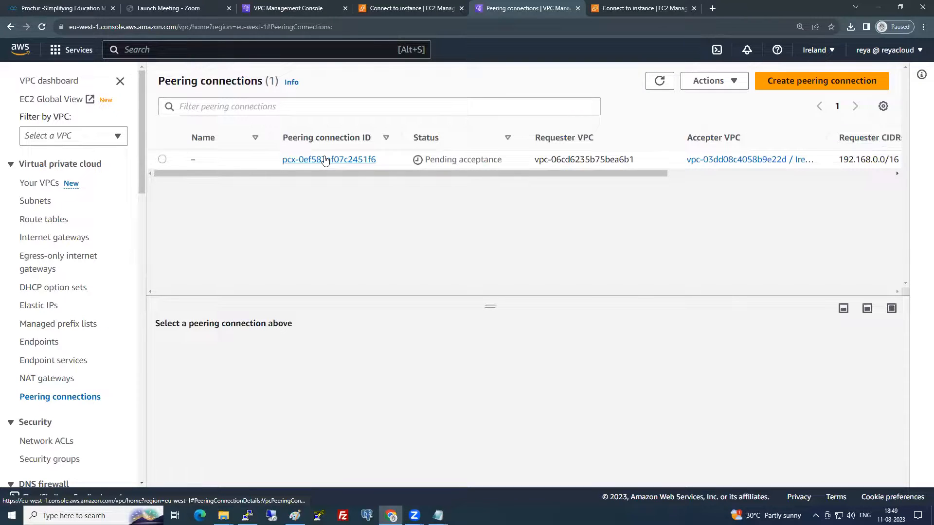
- Accept the pending MumbaitoIrelandPeering request in the Ireland region
left_click(162, 159)
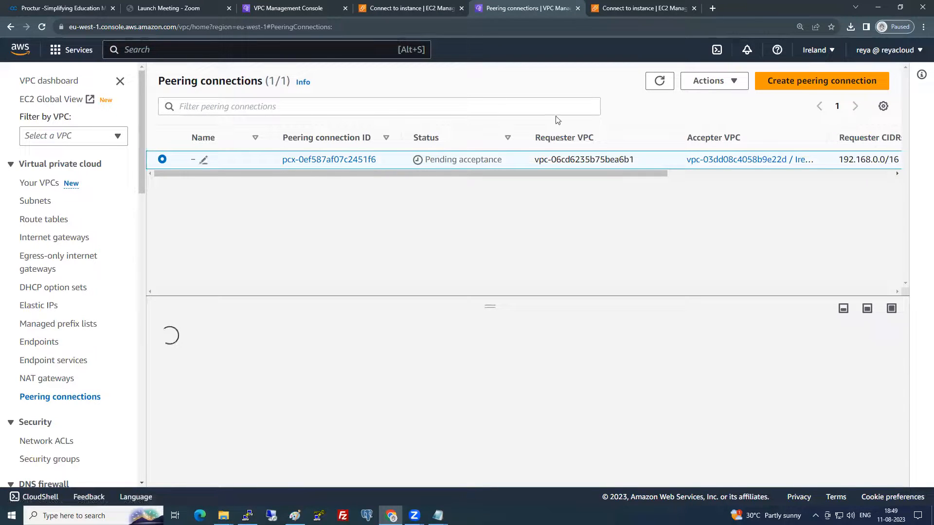
left_click(727, 81)
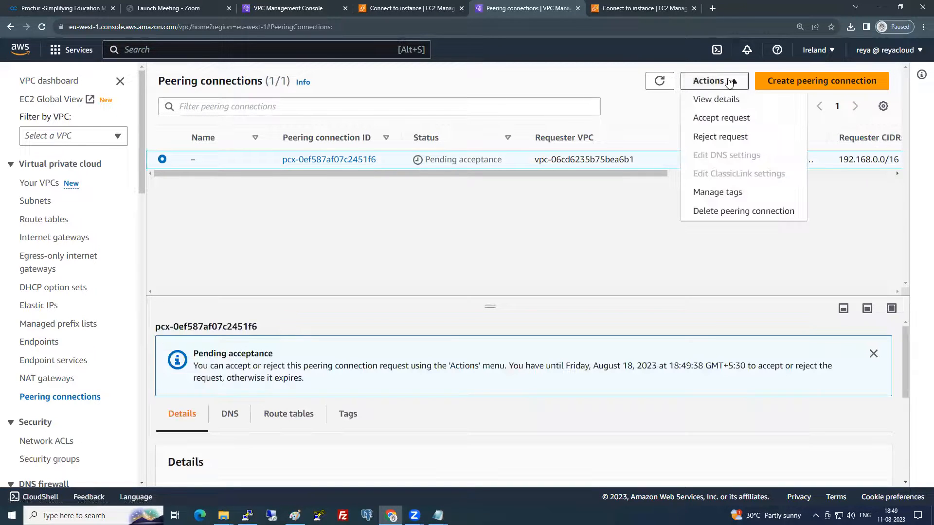
left_click(724, 123)
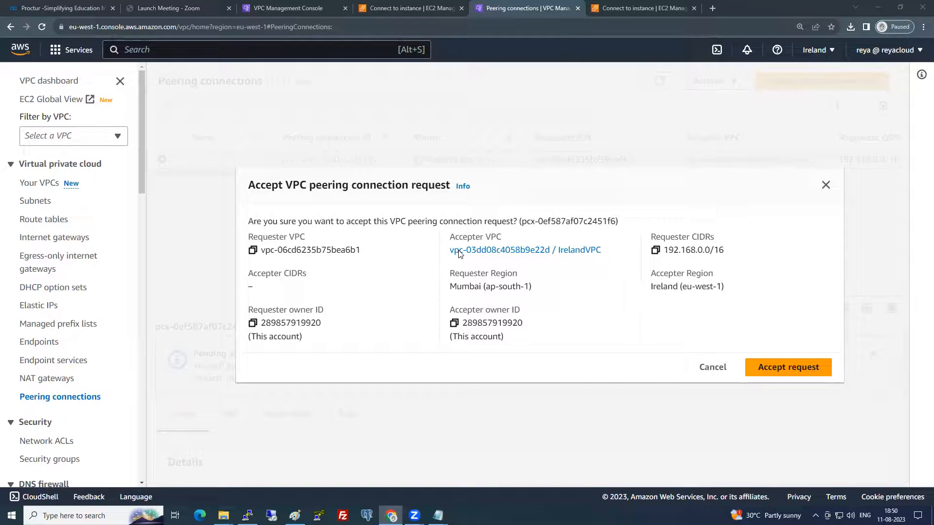
left_click(795, 370)
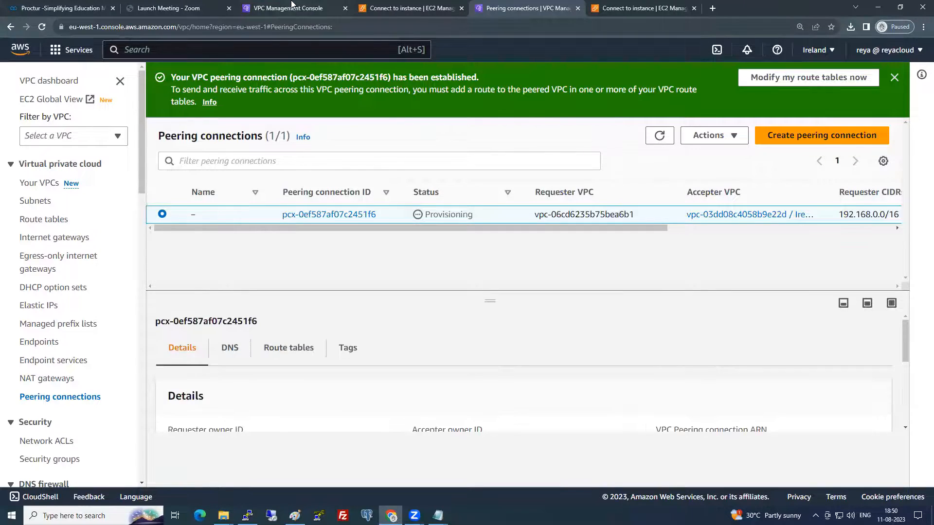
- Refresh Mumbai's peering connections until MumbaitoIrelandPeering shows Active, then dismiss the success banner
left_click(306, 6)
left_click(54, 399)
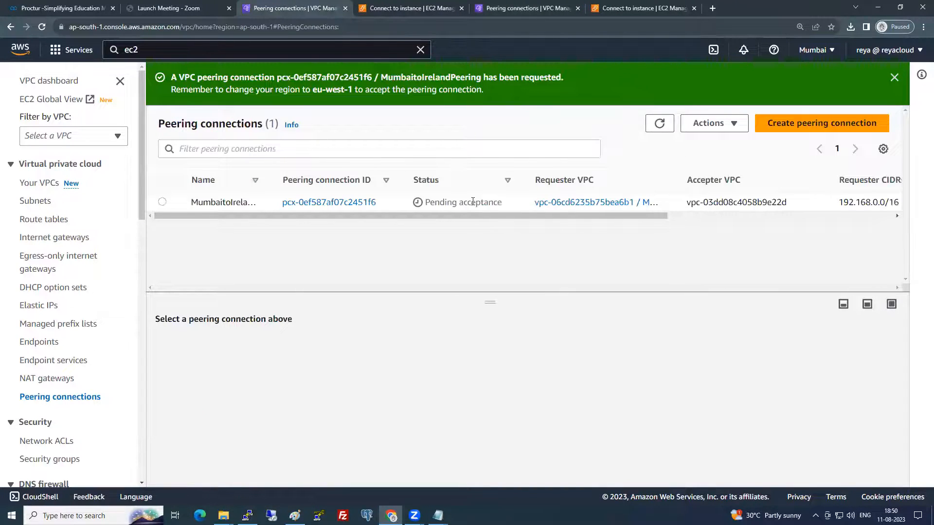
left_click(658, 124)
left_click(653, 127)
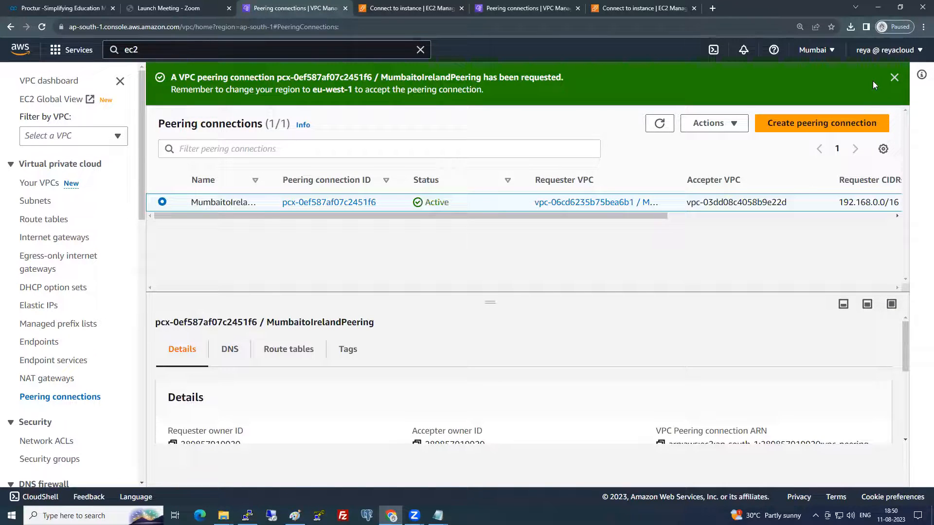
left_click(893, 78)
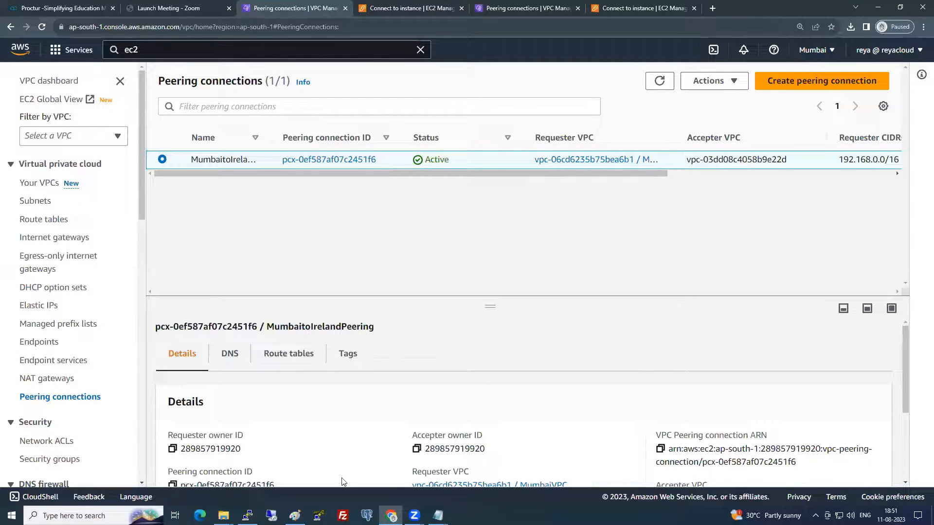
key("alt+Tab")
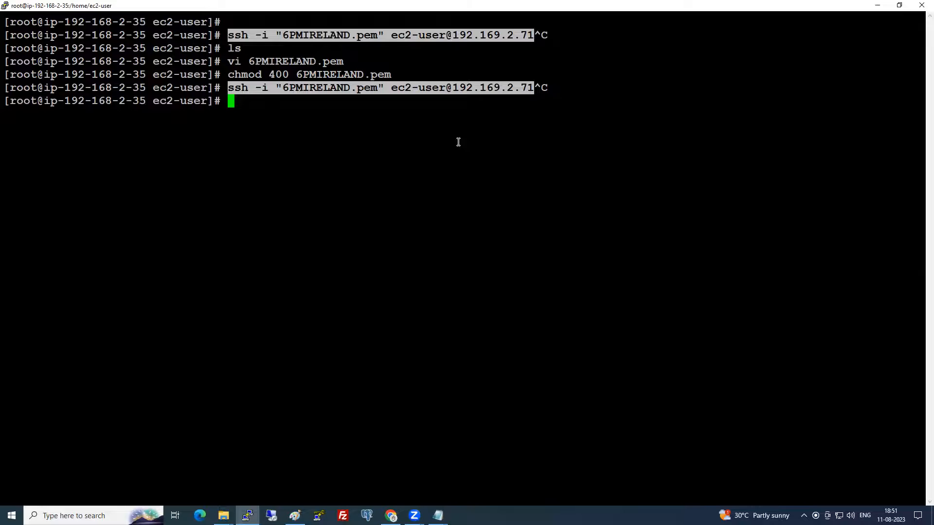
- Abandon the stalled ssh to 192.169.2.71 and bring up Mumbai's Route tables list
left_click_drag(453, 88, 512, 88)
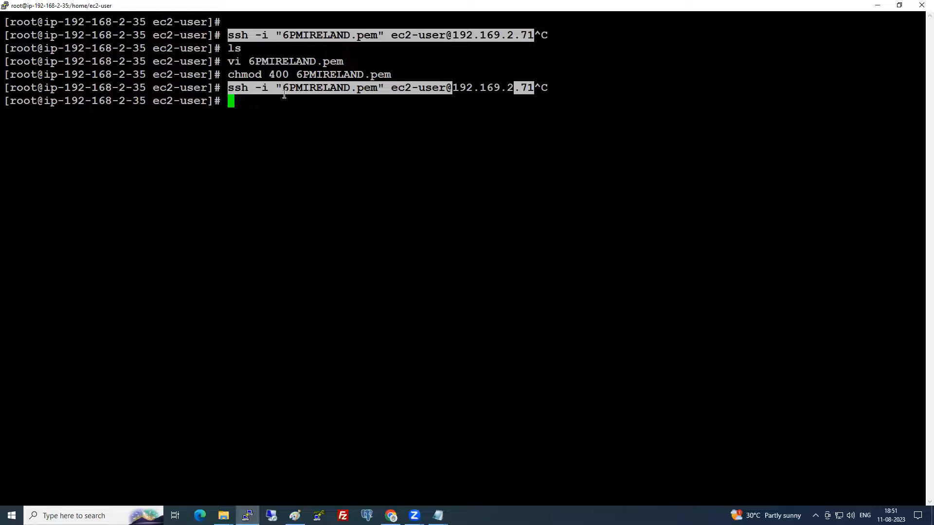
key("alt+Tab")
left_click(56, 220)
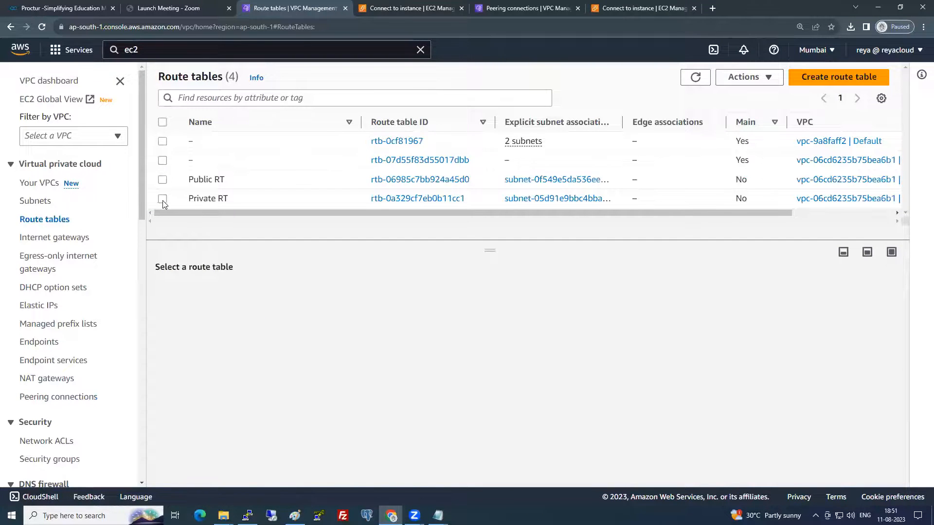
- Add a new route to Mumbai's Private RT with destination 192.169.0.0/16
left_click(163, 200)
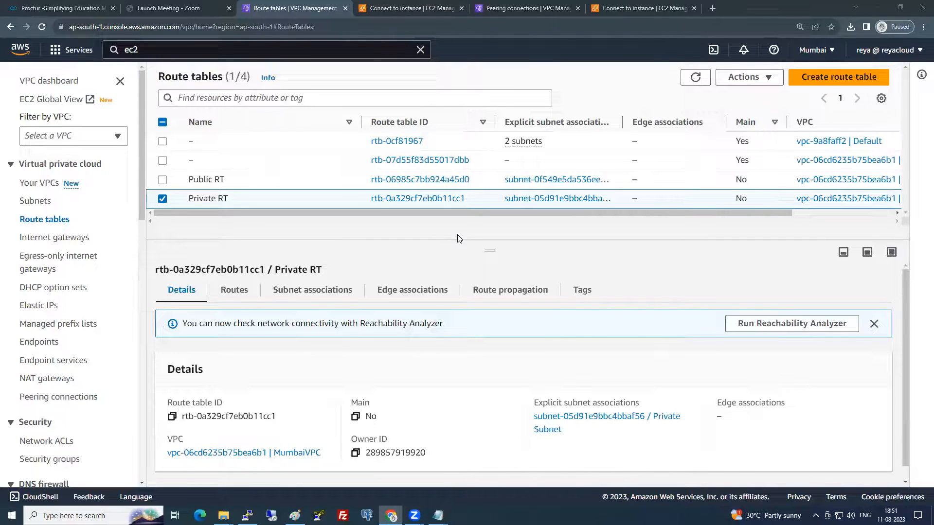
left_click(232, 294)
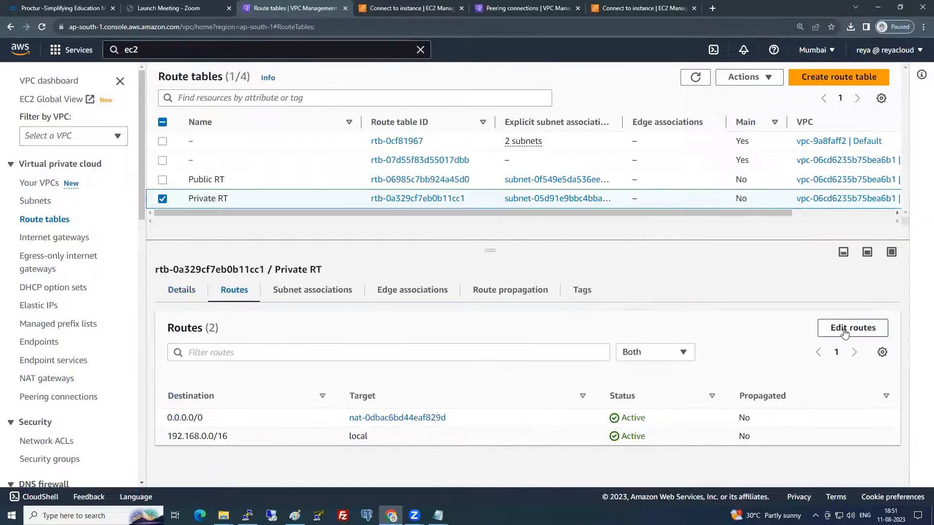
left_click(821, 335)
left_click(87, 265)
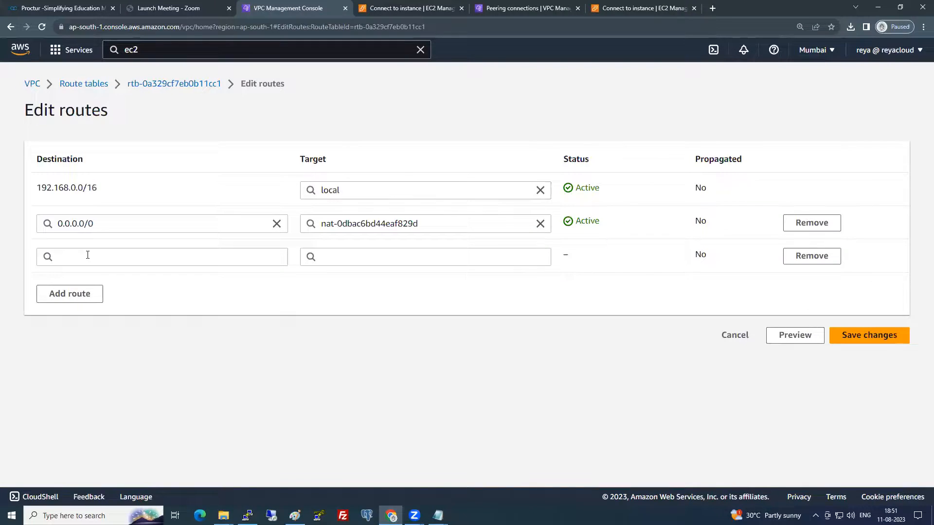
left_click(87, 255)
type("192.")
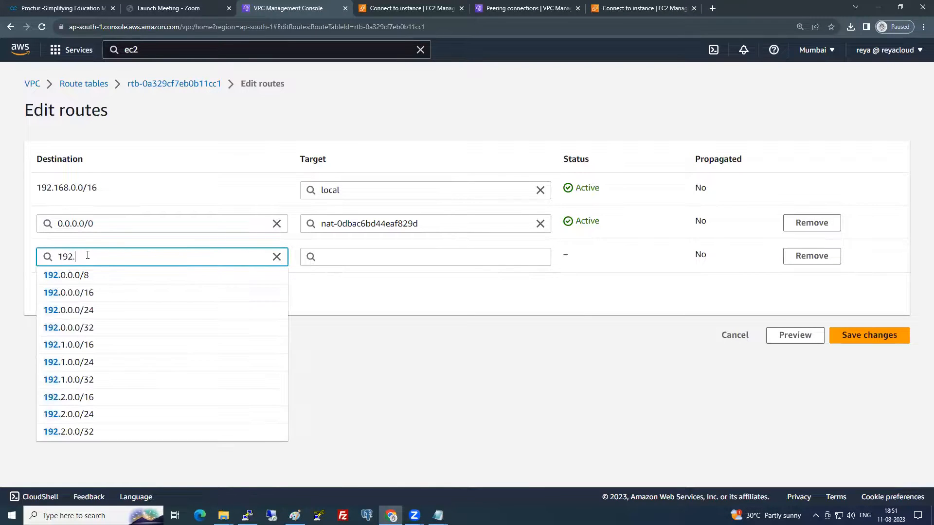
type("168.0.0")
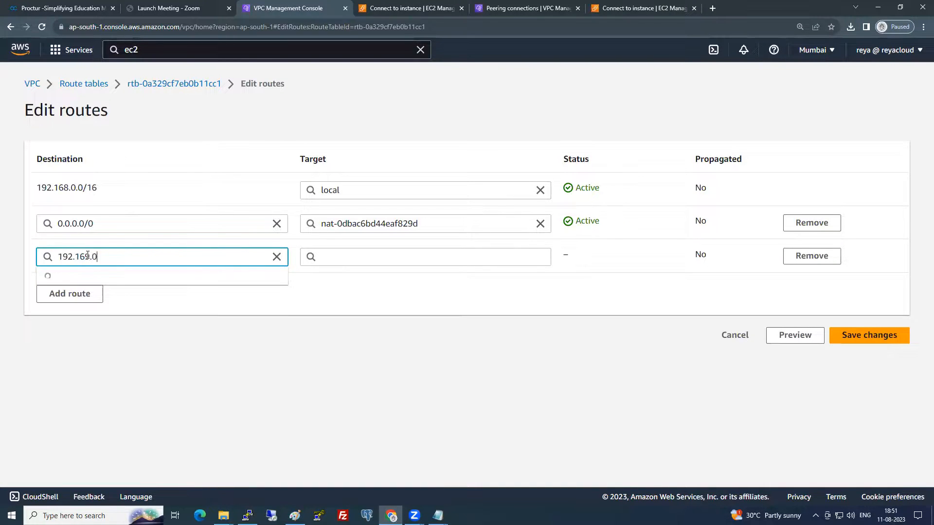
type("/16")
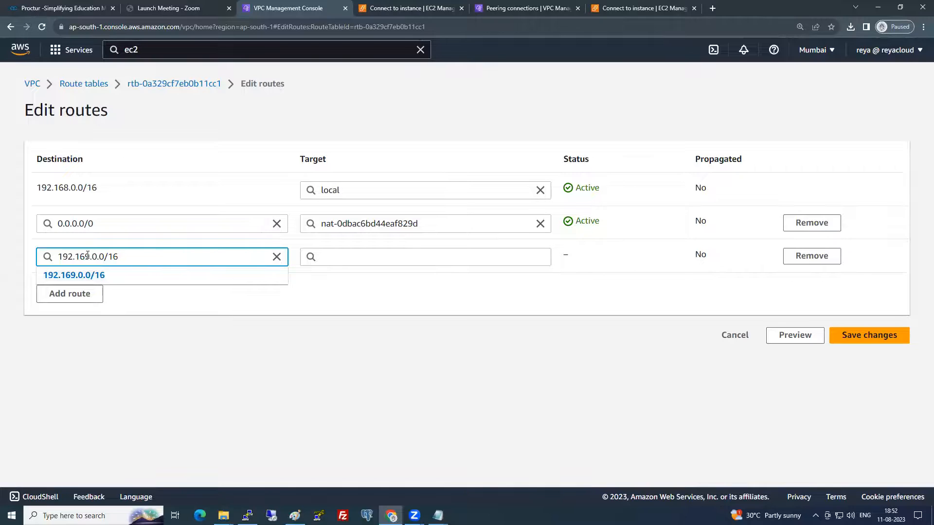
left_click(388, 257)
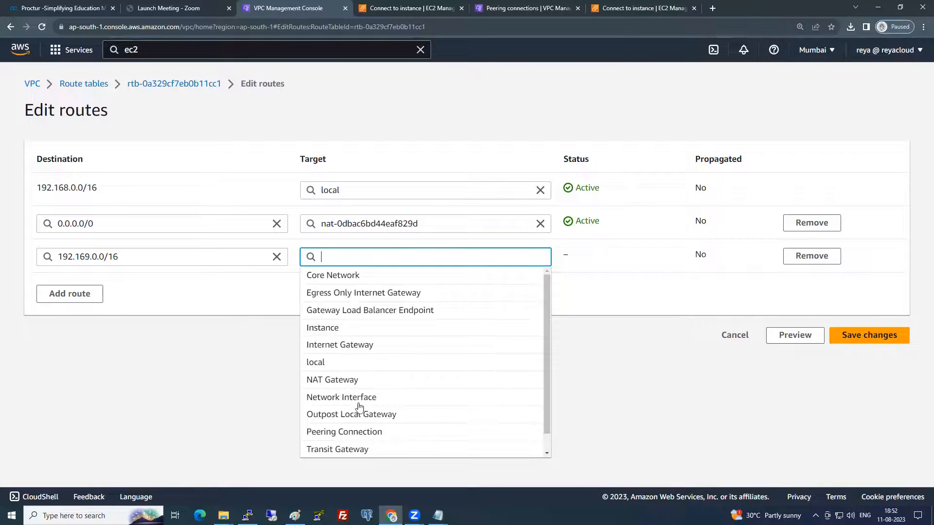
- Point the new route at the MumbaitoIrelandPeering connection and save the changes
scroll(349, 415, "down", 1)
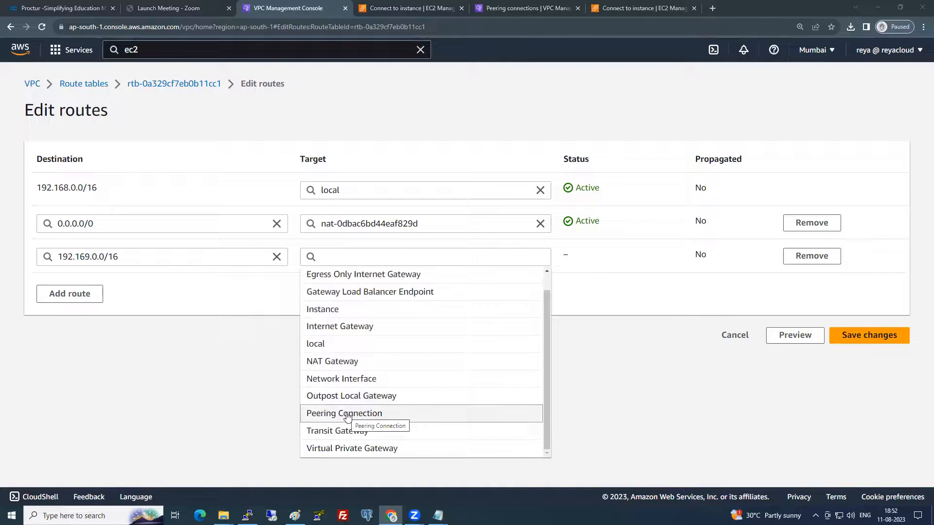
left_click(348, 415)
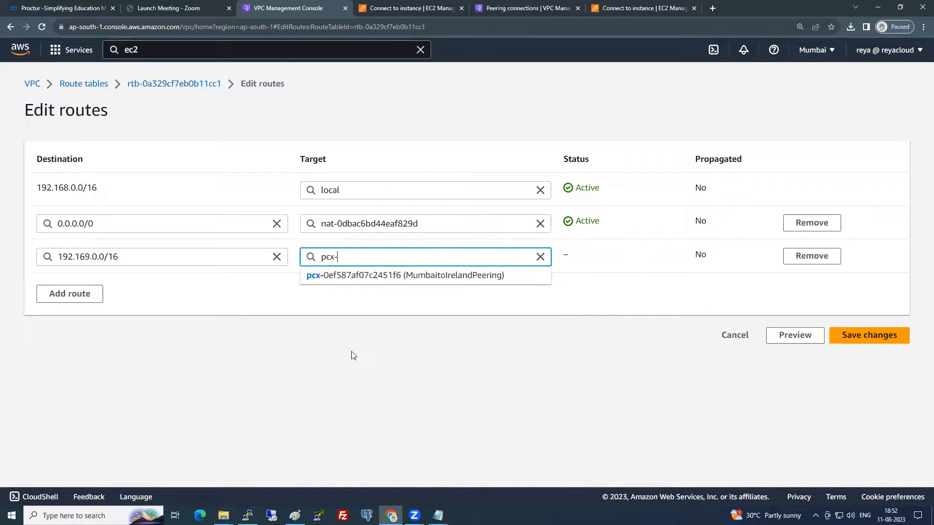
left_click(421, 280)
left_click(900, 339)
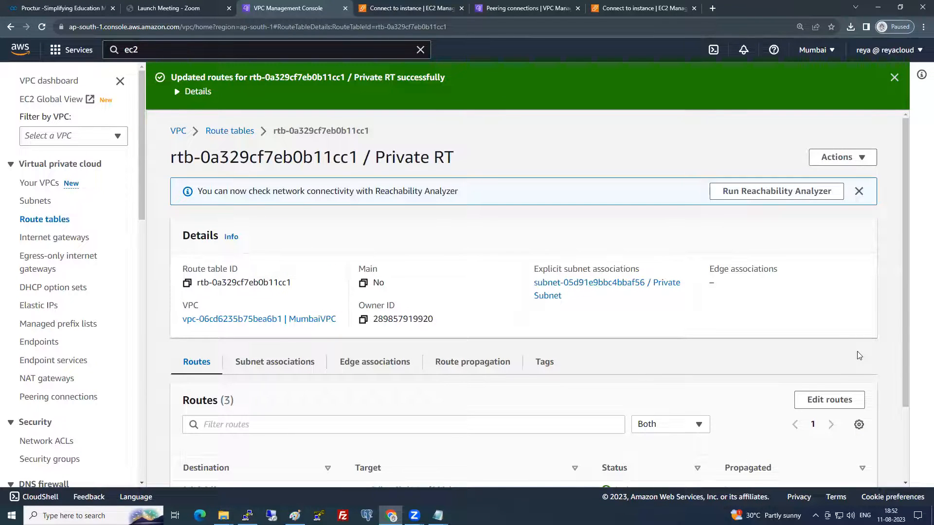
left_click(548, 10)
left_click(58, 222)
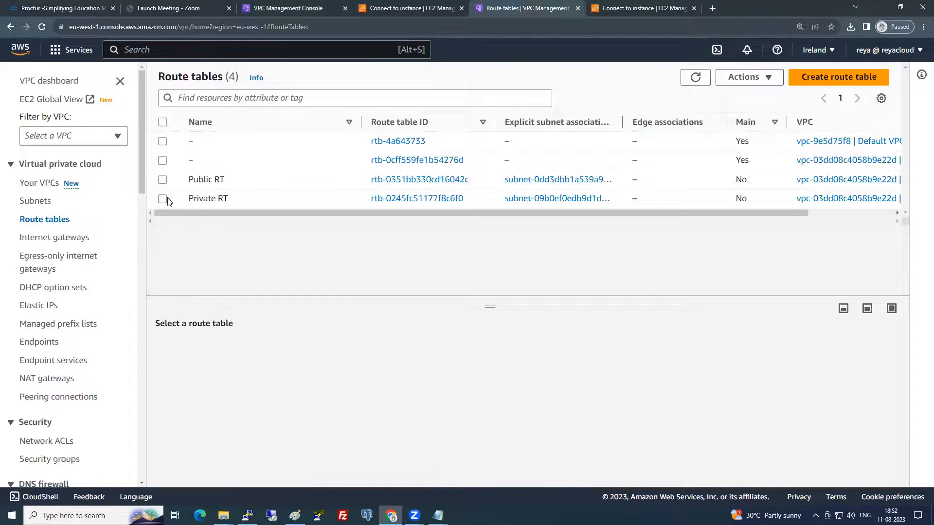
- Add a 192.168.0.0/16 route to Ireland's Private RT targeting peering connection pcx-0ef587af07c2451f6
left_click(162, 198)
left_click(235, 346)
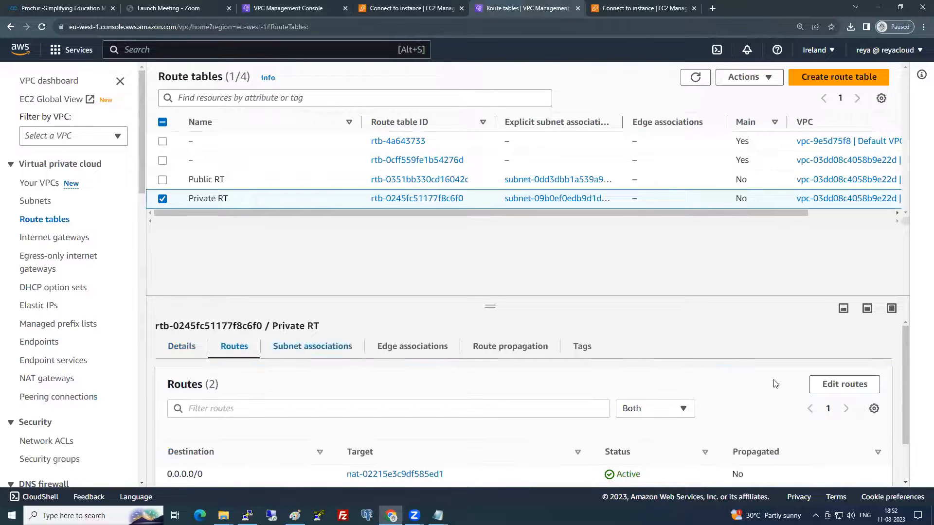
left_click(845, 384)
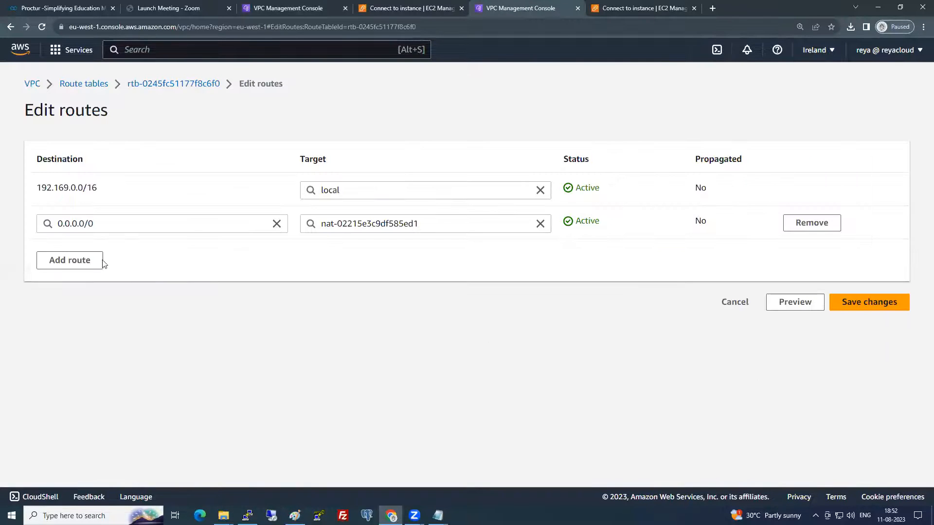
left_click(102, 261)
left_click(99, 256)
type("19")
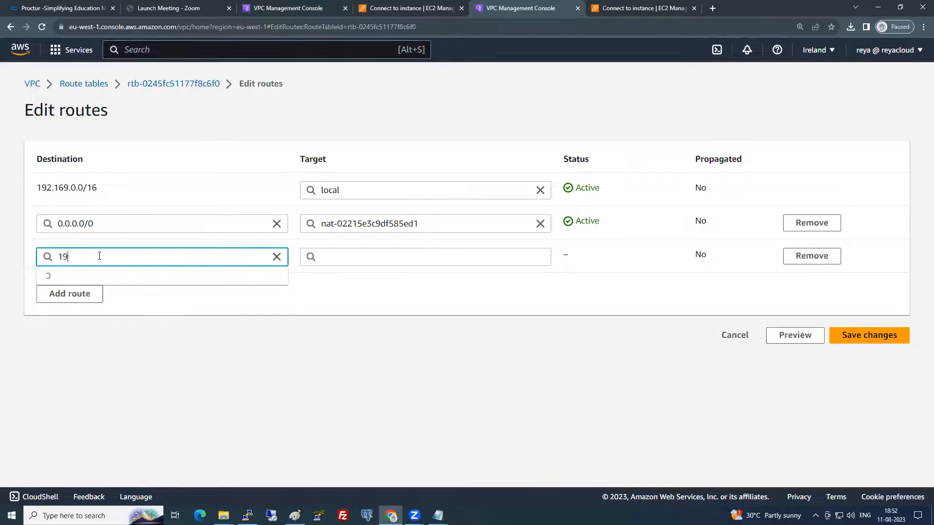
type("2.168.0.0/16")
left_click(350, 257)
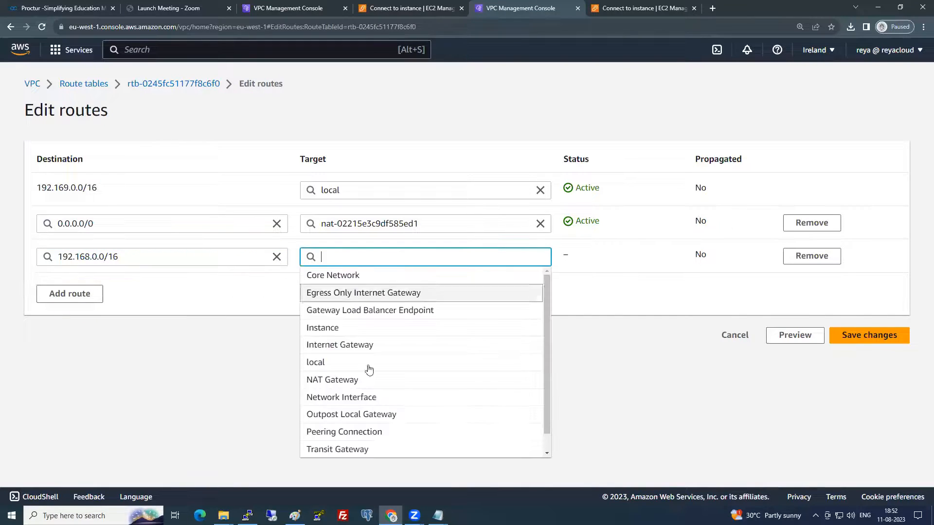
left_click(366, 431)
left_click(400, 273)
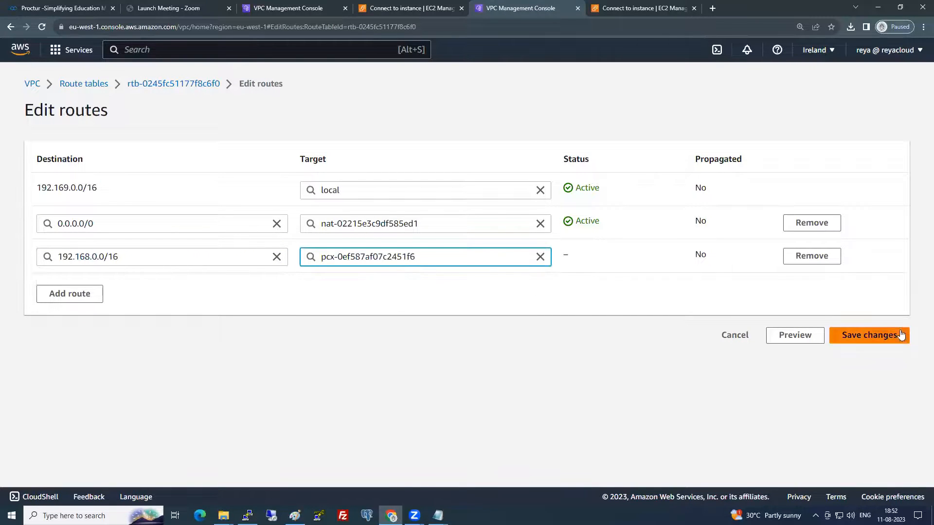
left_click(897, 335)
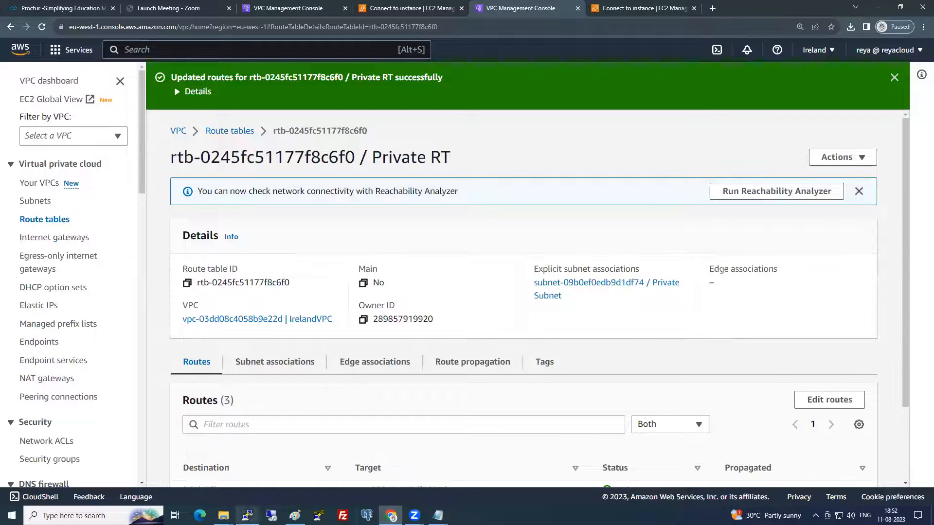
left_click(247, 516)
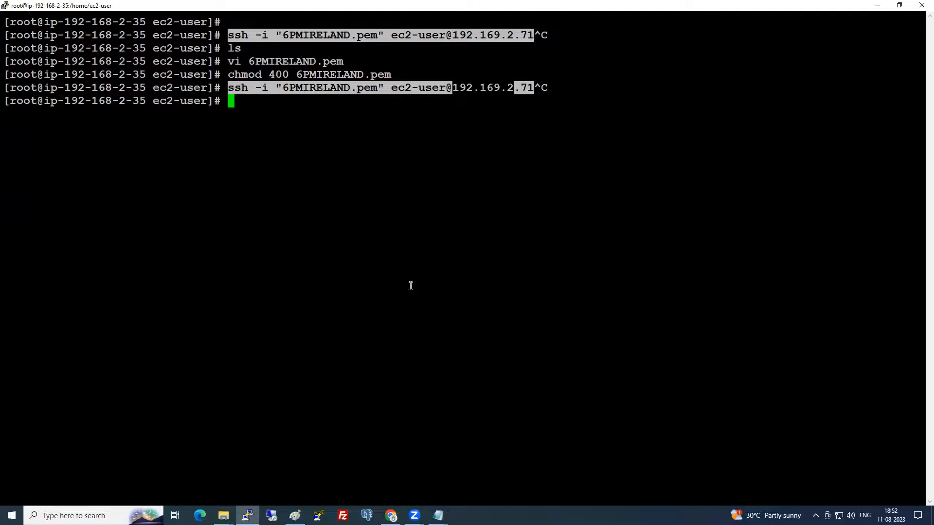
- Sketch red pencil circles and links between the Mumbai and Ireland EC2 boxes on the diagram
left_click(295, 515)
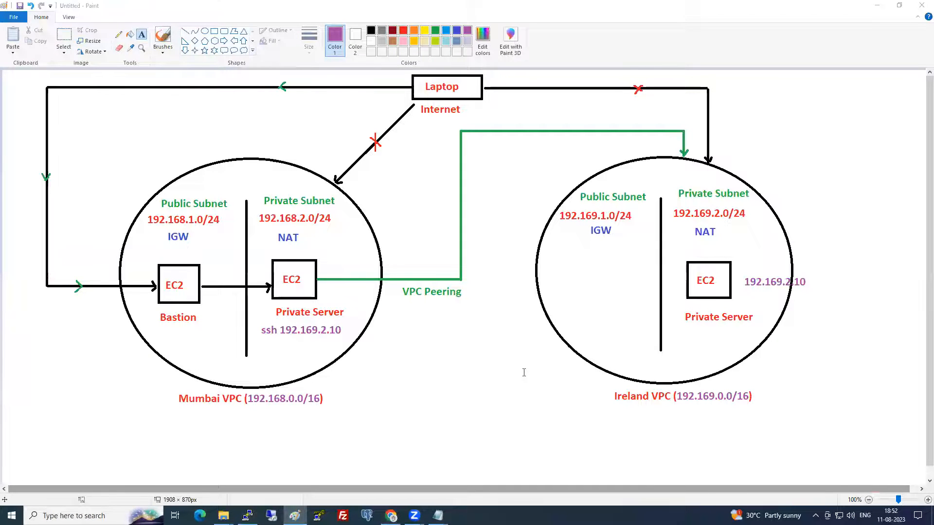
left_click(118, 34)
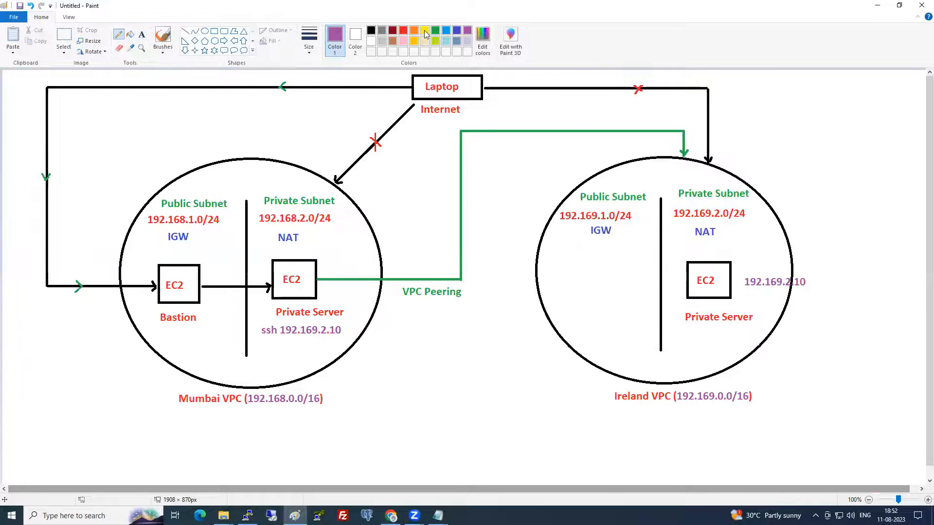
left_click(403, 32)
mouse_move(300, 261)
left_mouse_down()
mouse_move(415, 202)
mouse_move(563, 208)
left_mouse_up()
left_click_drag(651, 223, 707, 256)
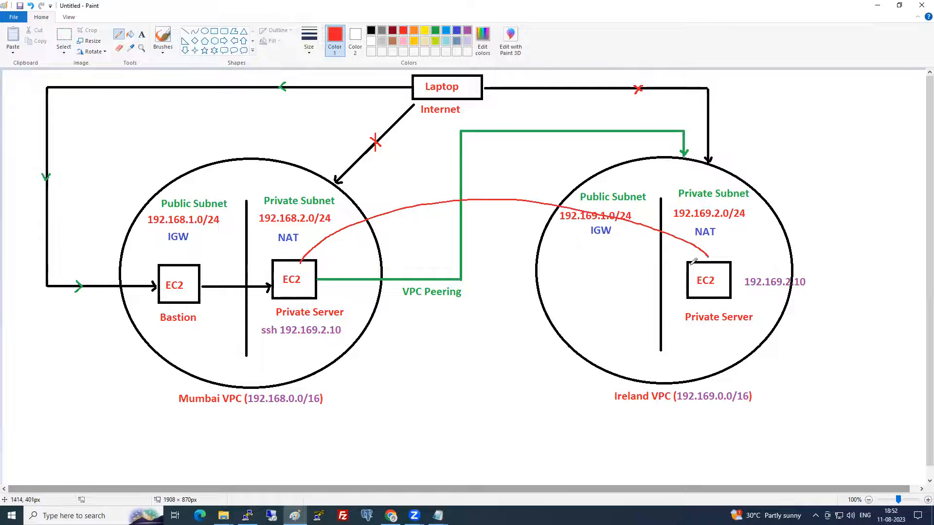
key("ctrl+z")
mouse_move(748, 262)
left_mouse_down()
mouse_move(733, 245)
mouse_move(674, 274)
mouse_move(723, 307)
mouse_move(747, 272)
mouse_move(744, 253)
left_mouse_up()
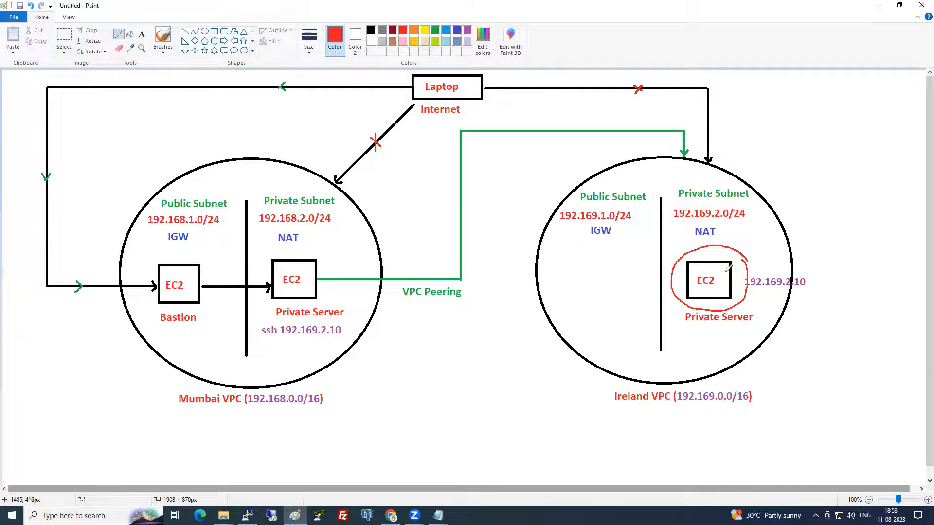
mouse_move(338, 252)
left_mouse_down()
mouse_move(252, 258)
mouse_move(334, 322)
mouse_move(333, 250)
left_mouse_up()
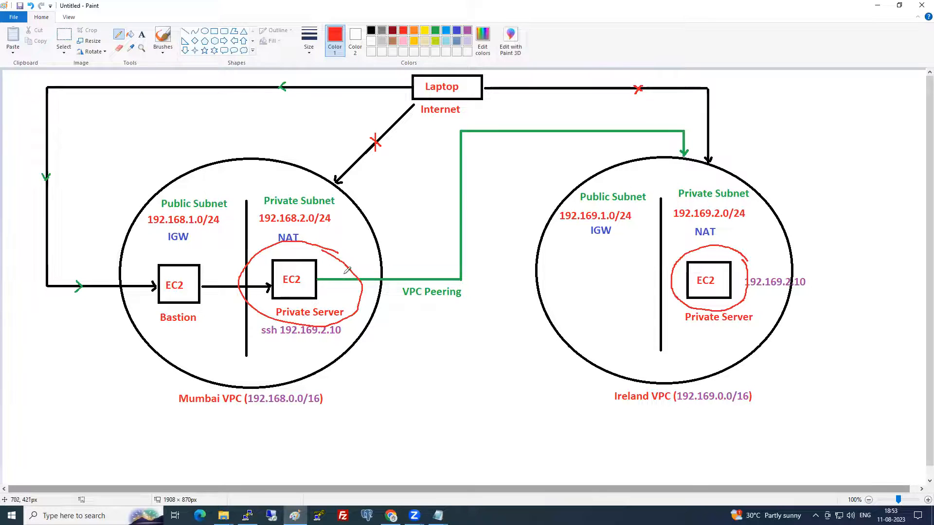
mouse_move(336, 270)
left_mouse_down()
mouse_move(398, 227)
mouse_move(545, 195)
mouse_move(657, 224)
mouse_move(692, 251)
left_mouse_up()
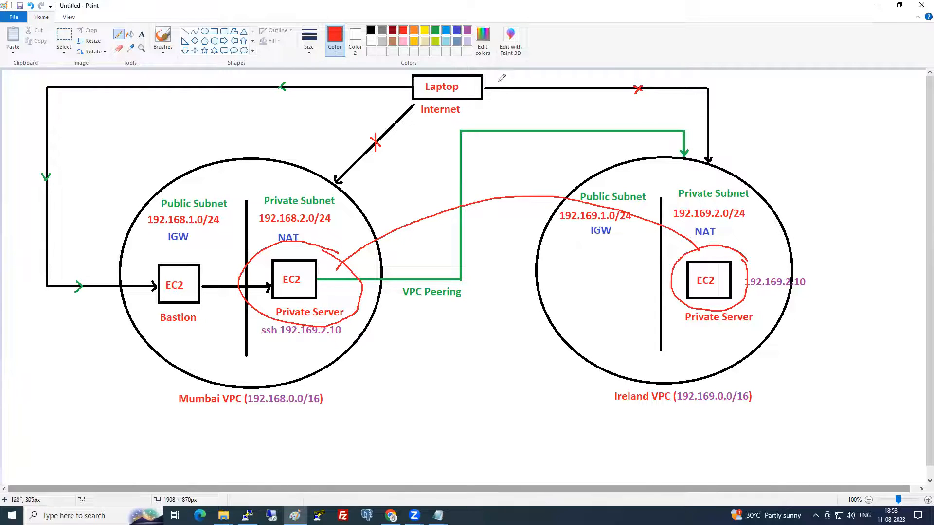
mouse_move(477, 85)
left_mouse_down()
mouse_move(618, 168)
mouse_move(690, 249)
left_mouse_up()
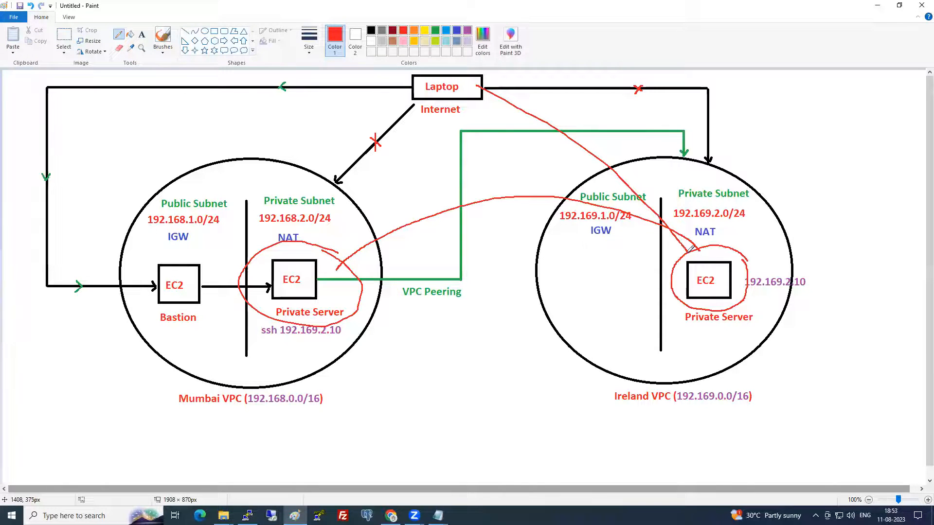
- Try alternative red paths between the two private servers, then undo all the red marks
key("ctrl+z")
key("ctrl+z")
key("ctrl+z")
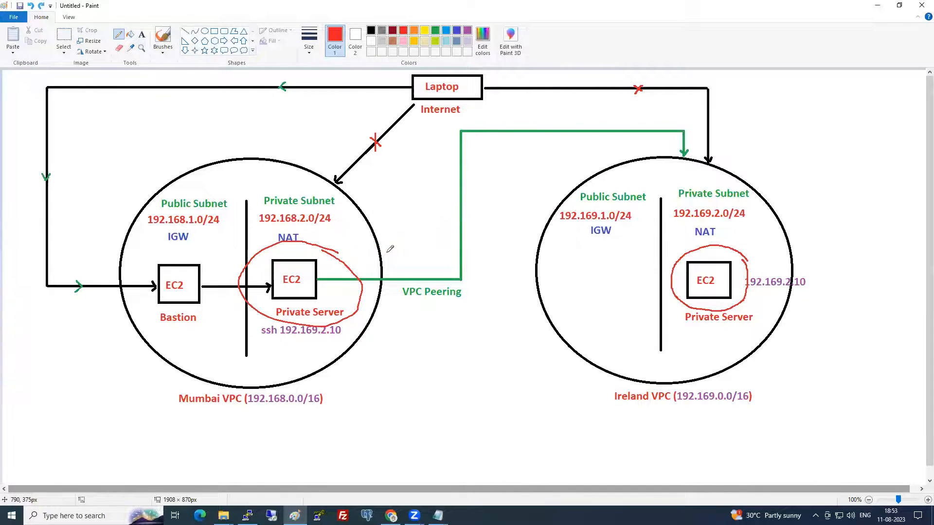
key("ctrl+z")
left_click_drag(298, 278, 705, 269)
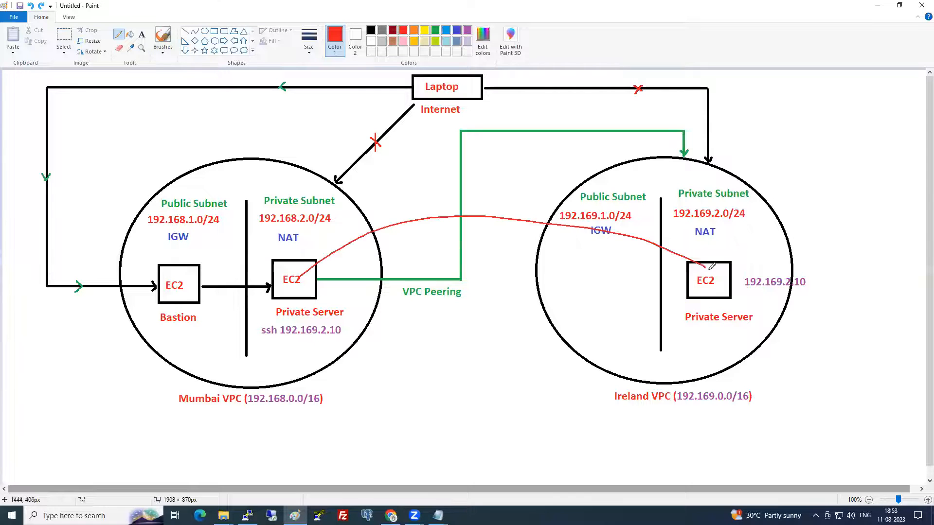
key("ctrl+z")
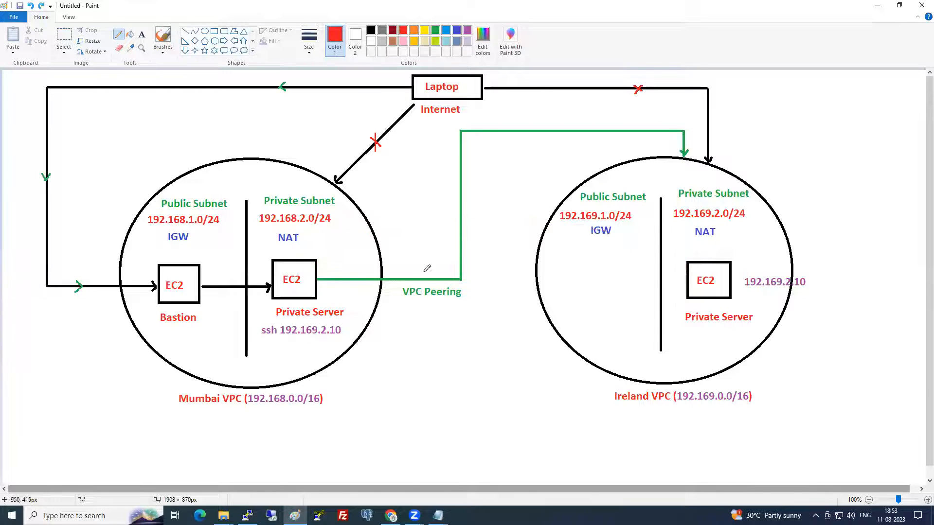
mouse_move(305, 274)
left_mouse_down()
mouse_move(483, 205)
mouse_move(673, 244)
mouse_move(696, 259)
mouse_move(683, 246)
mouse_move(738, 295)
mouse_move(747, 243)
left_mouse_up()
key("ctrl+z")
mouse_move(441, 265)
left_mouse_down()
mouse_move(564, 242)
mouse_move(676, 254)
left_mouse_up()
left_click_drag(326, 298, 361, 265)
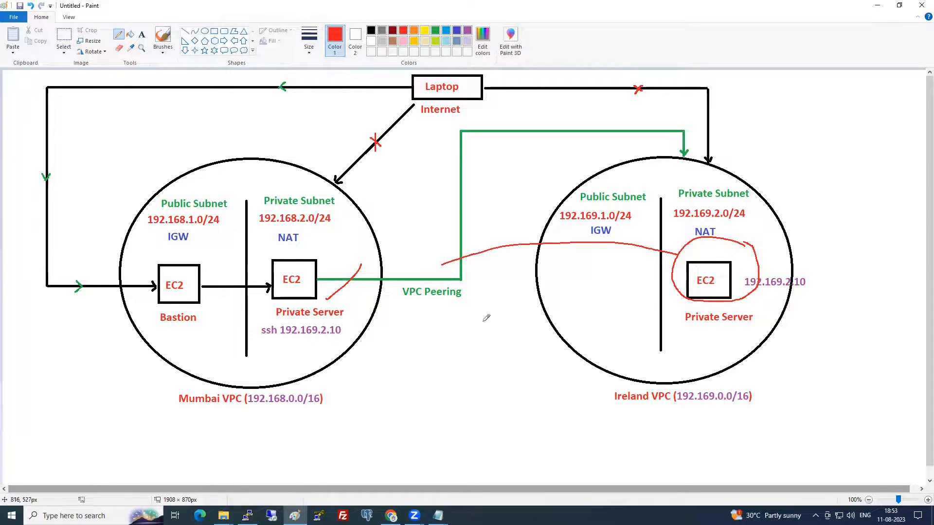
mouse_move(716, 257)
left_mouse_down()
mouse_move(473, 219)
mouse_move(355, 280)
left_mouse_up()
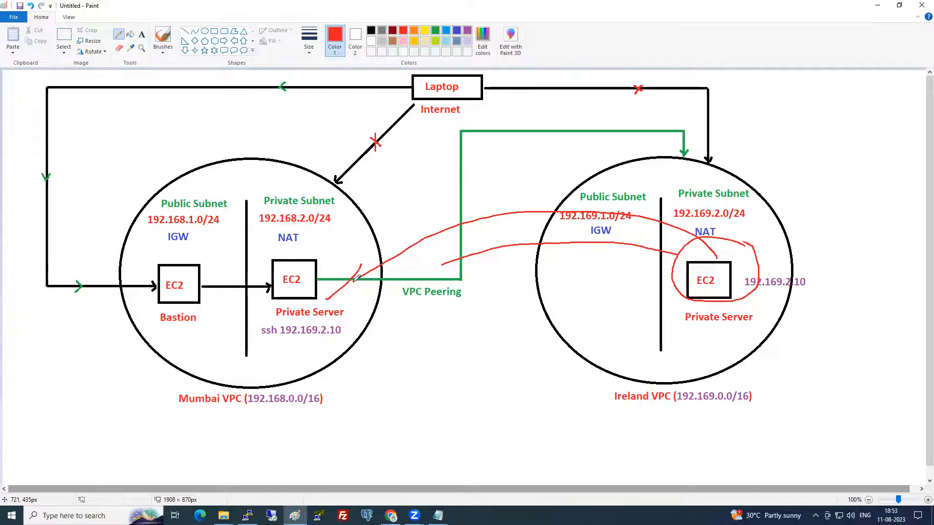
key("ctrl+z")
key("ctrl+z")
key("ctrl+z")
key("ctrl+z")
key("ctrl+z")
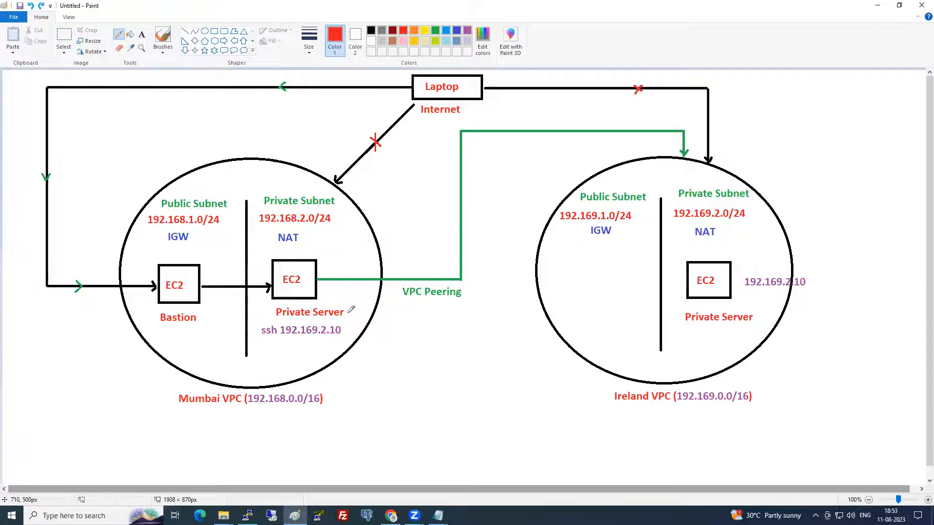
key("alt+Tab")
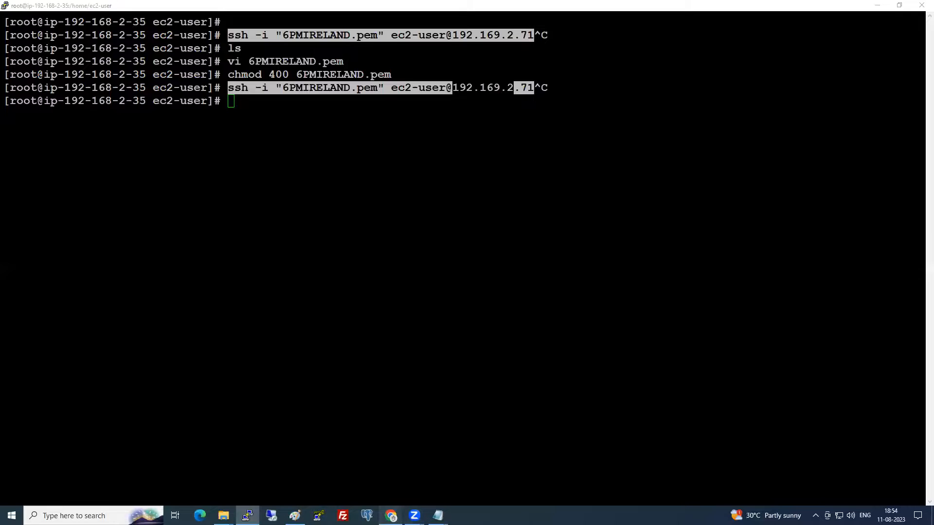
- Bring up the inbound rules of the Mumbai security group MyOWNMumbaiSG
key("alt+Tab")
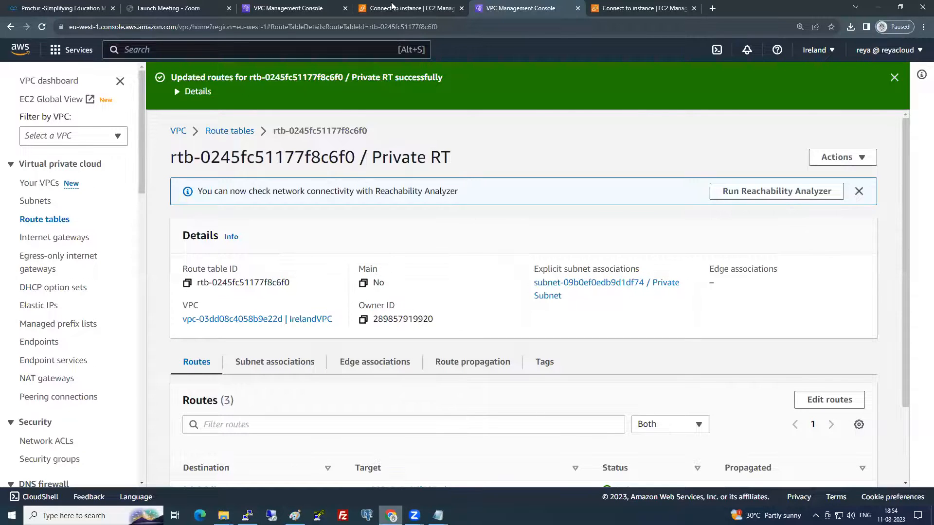
left_click(394, 7)
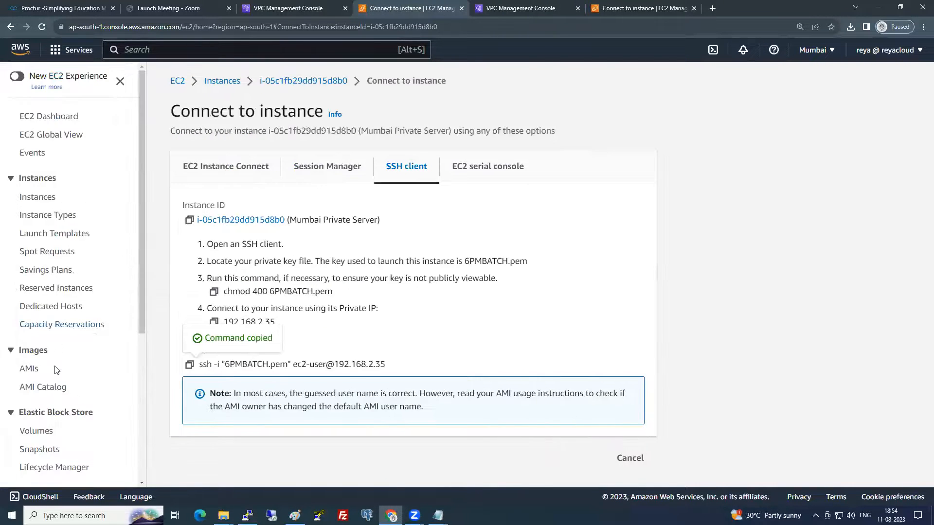
scroll(53, 437, "down", 3)
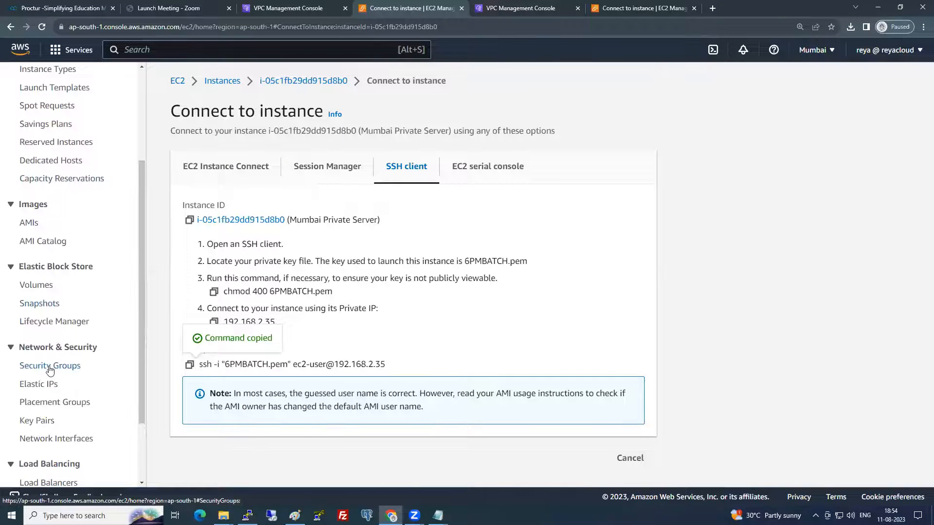
left_click(49, 367)
left_click(166, 159)
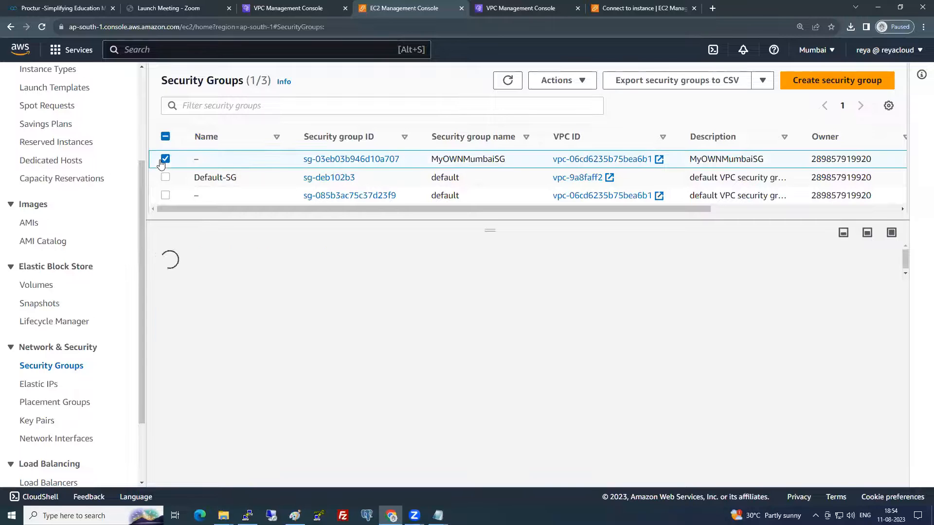
left_click(249, 280)
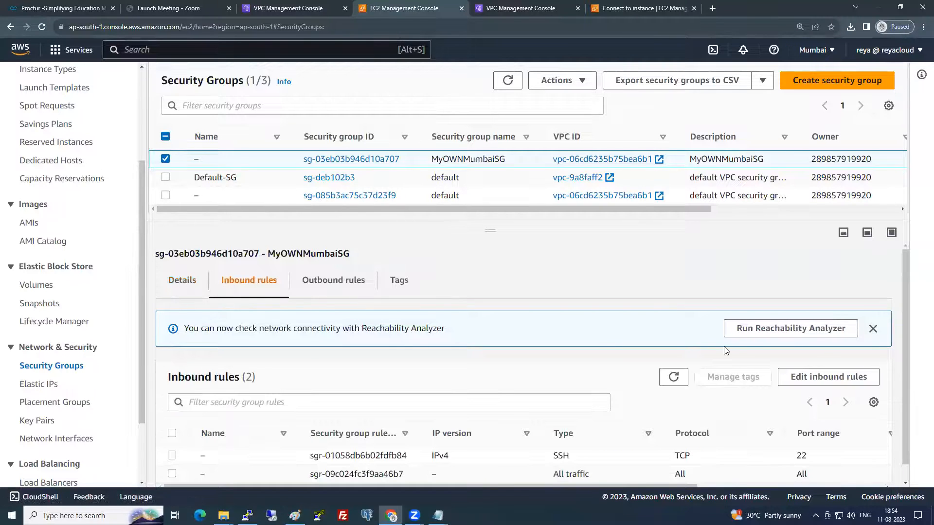
- Add an SSH inbound rule with source 192.169.0.0/16 and save the rules
left_click(780, 377)
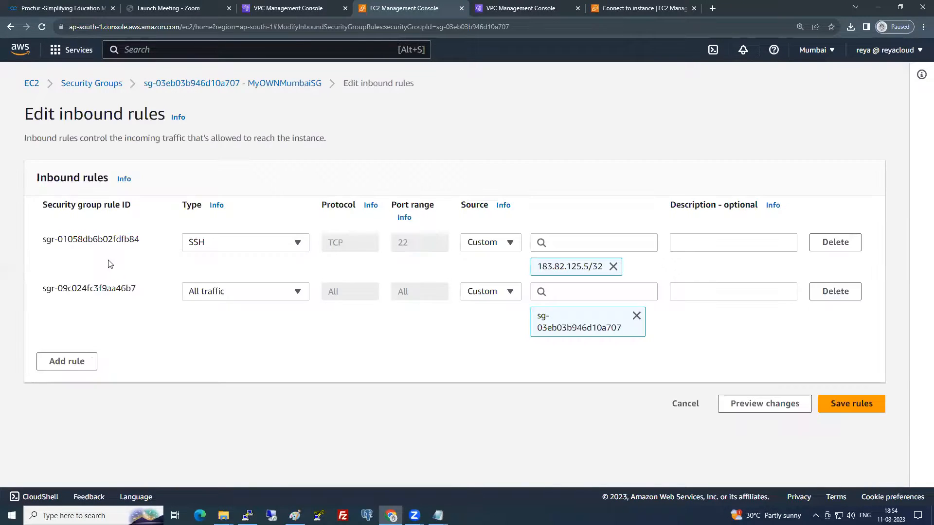
left_click(68, 384)
left_click(240, 355)
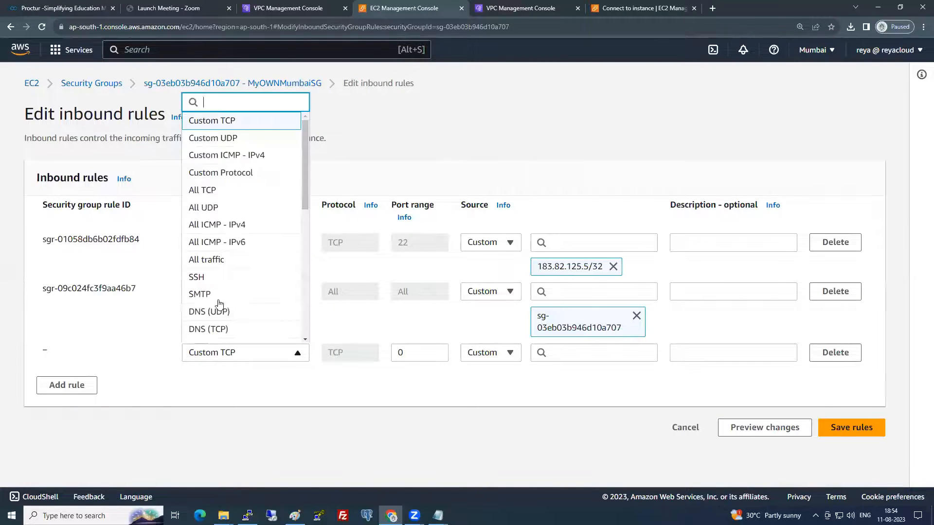
left_click(216, 282)
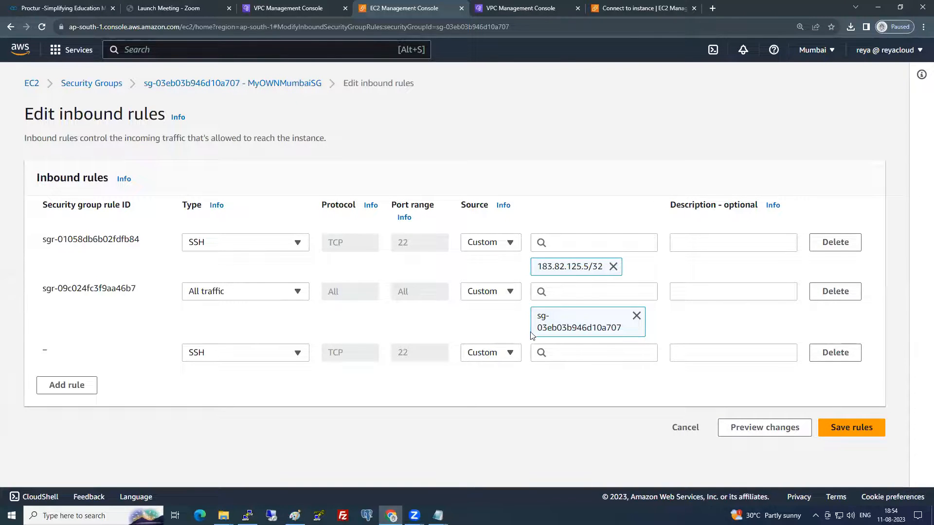
left_click(534, 346)
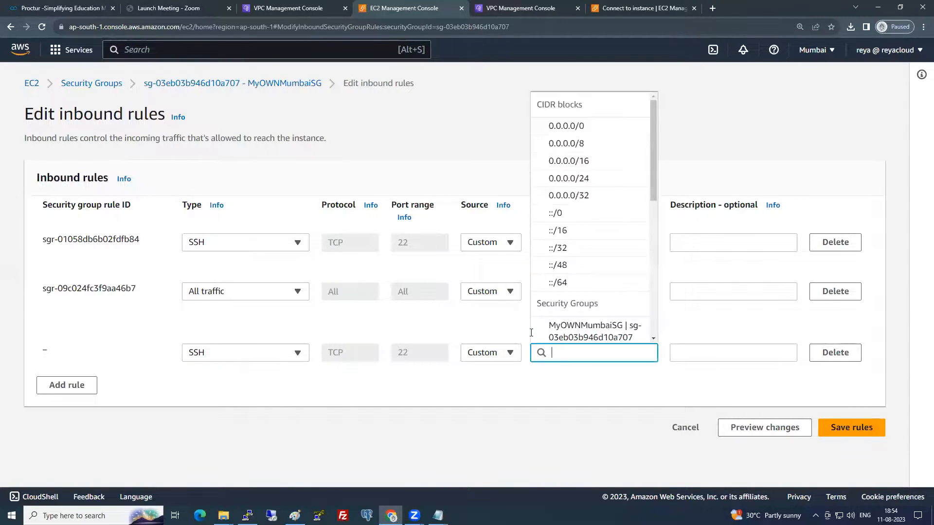
type("192.169.0.0/16")
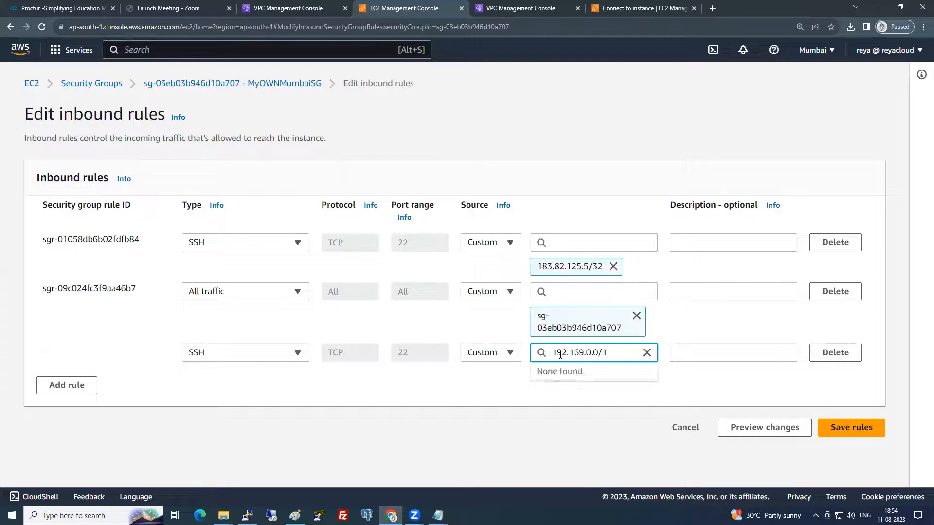
key("Return")
left_click(866, 453)
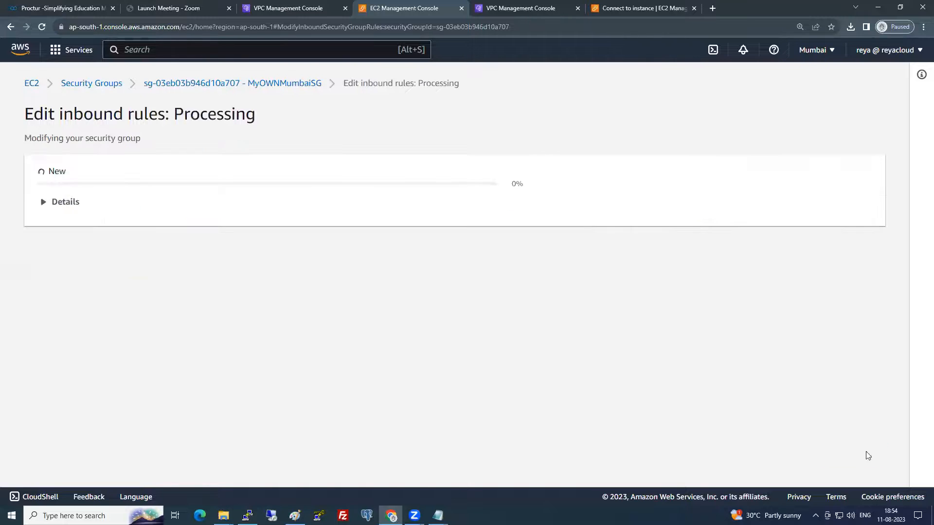
left_click(621, 8)
- Bring up the inbound rules of the Ireland security group MyOWNIrelandSG
left_click(20, 276)
scroll(48, 344, "down", 5)
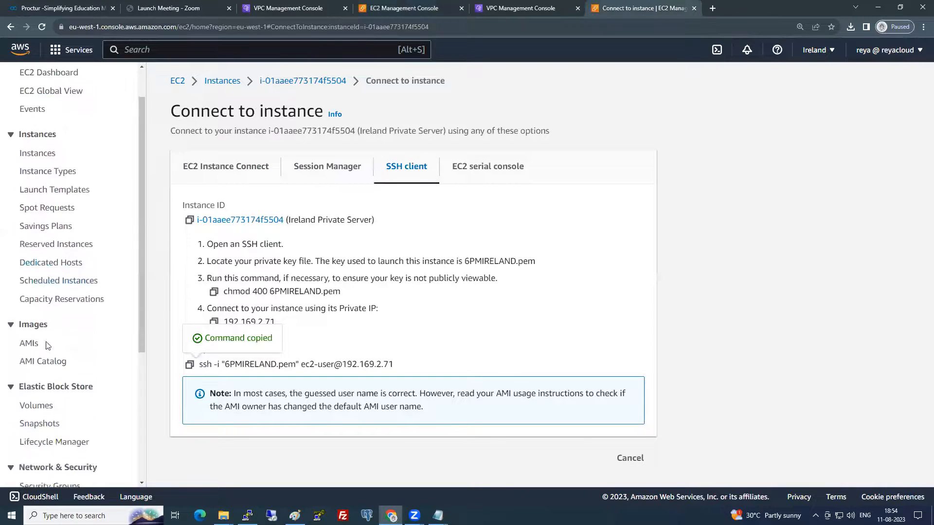
left_click(53, 278)
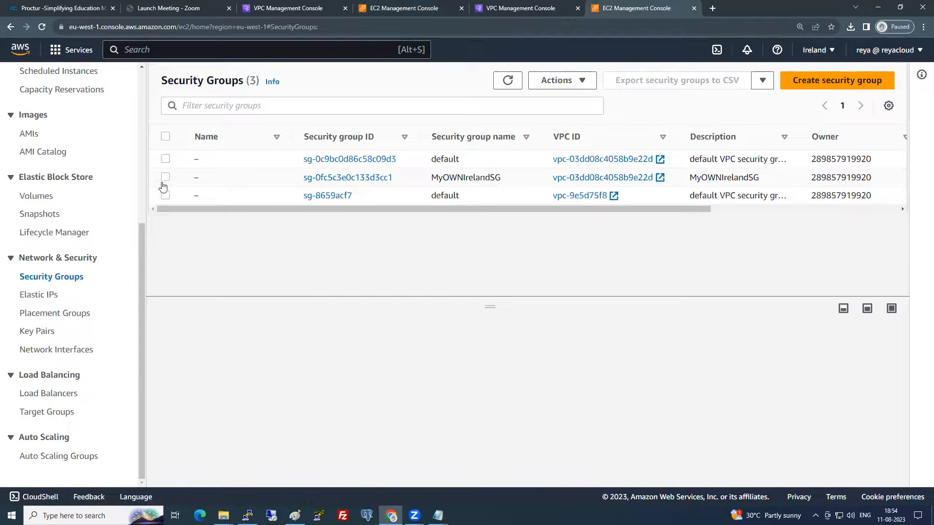
left_click(165, 177)
left_click(239, 357)
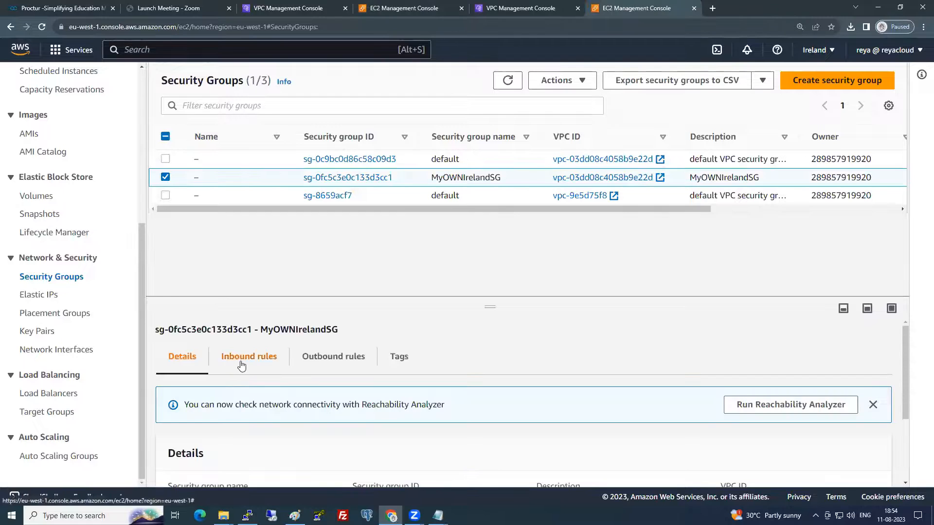
- Add an SSH inbound rule with source 192.168.0.0/16 and save the rules
left_click(827, 453)
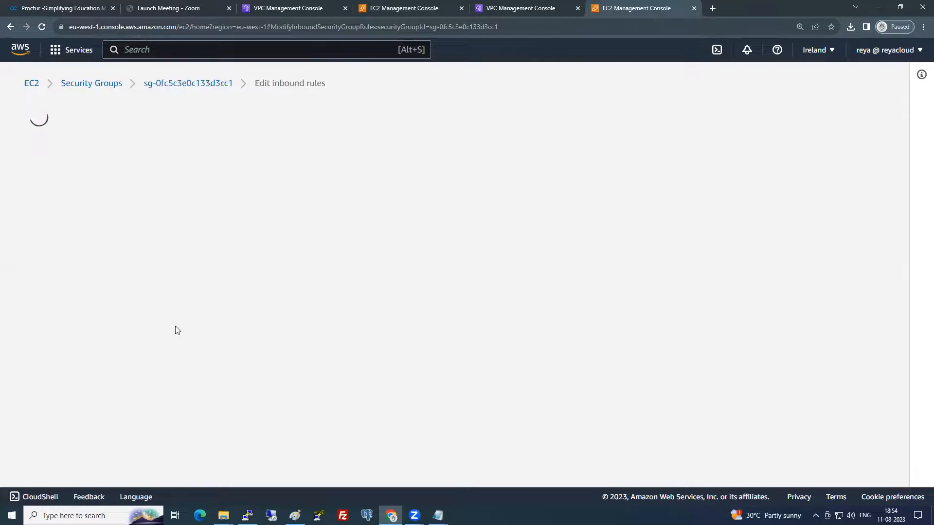
left_click(92, 360)
left_click(224, 354)
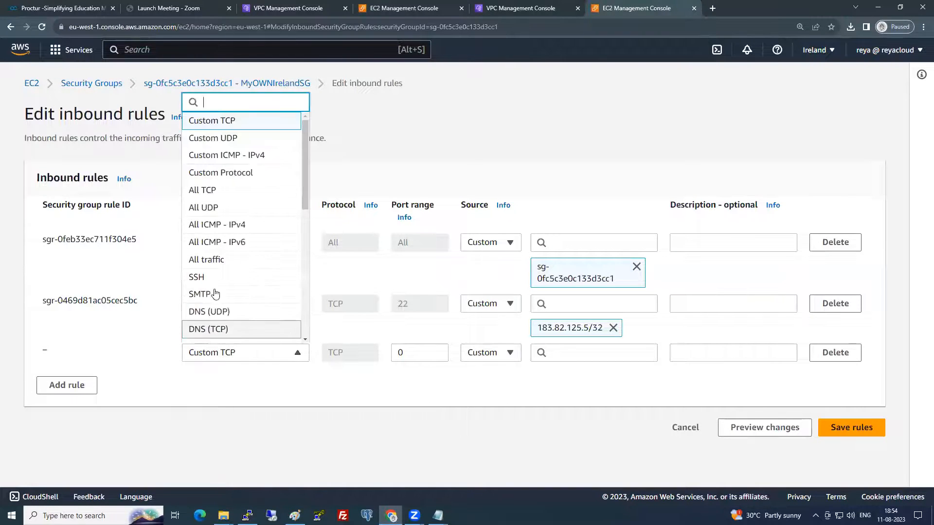
left_click(243, 277)
left_click(544, 353)
type("1")
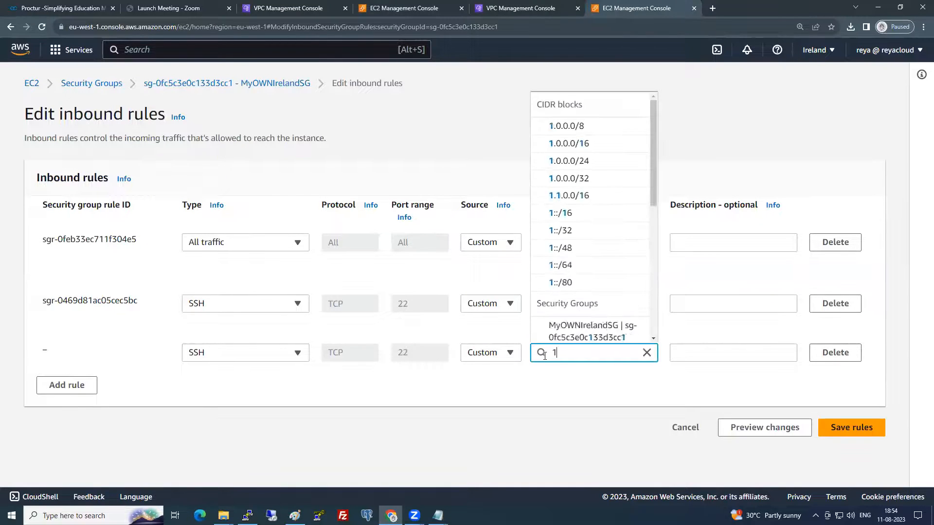
type("92.168.")
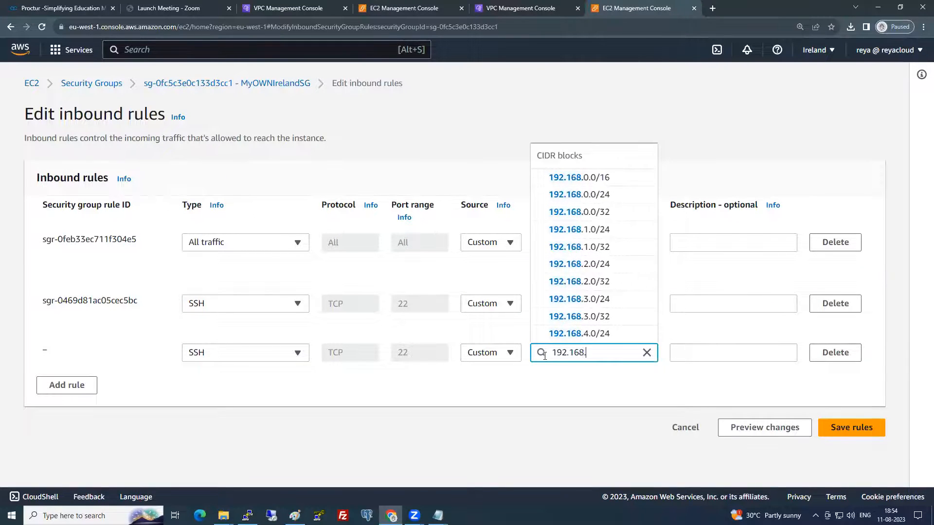
type("0.0/16")
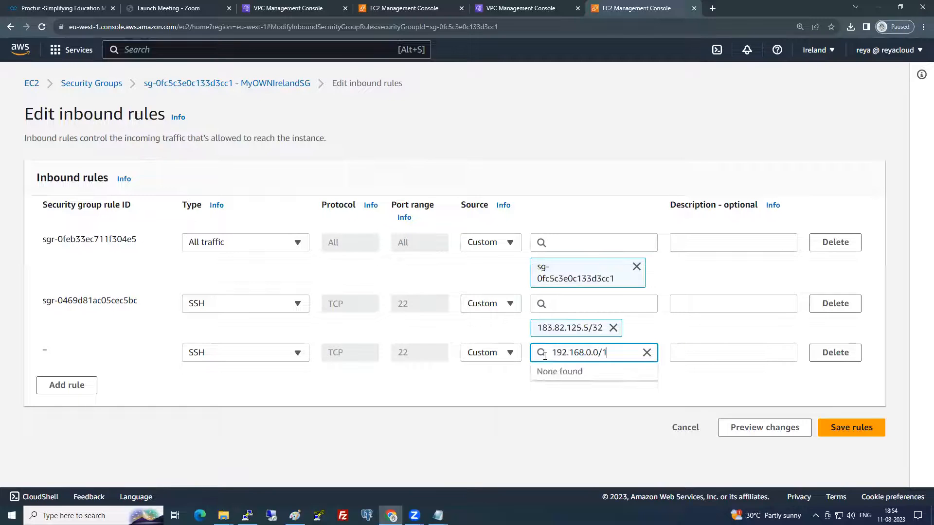
left_click(854, 431)
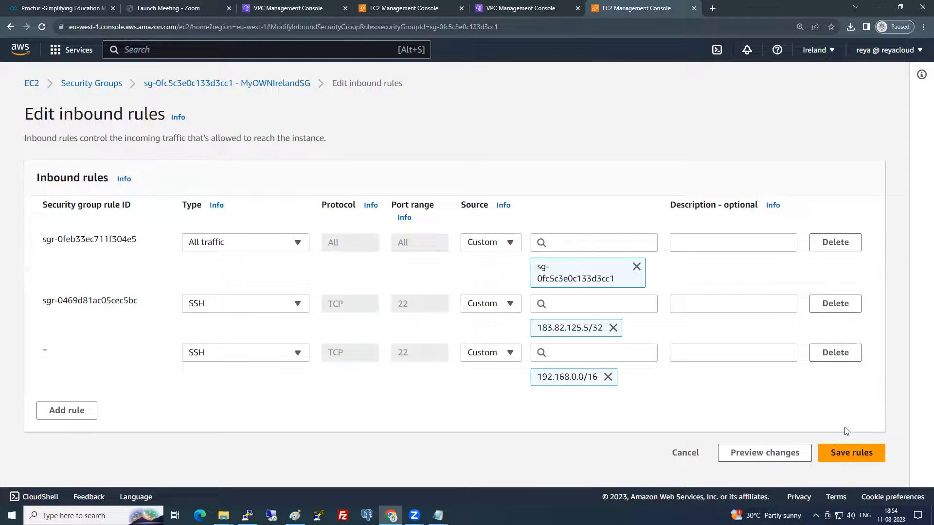
left_click(846, 452)
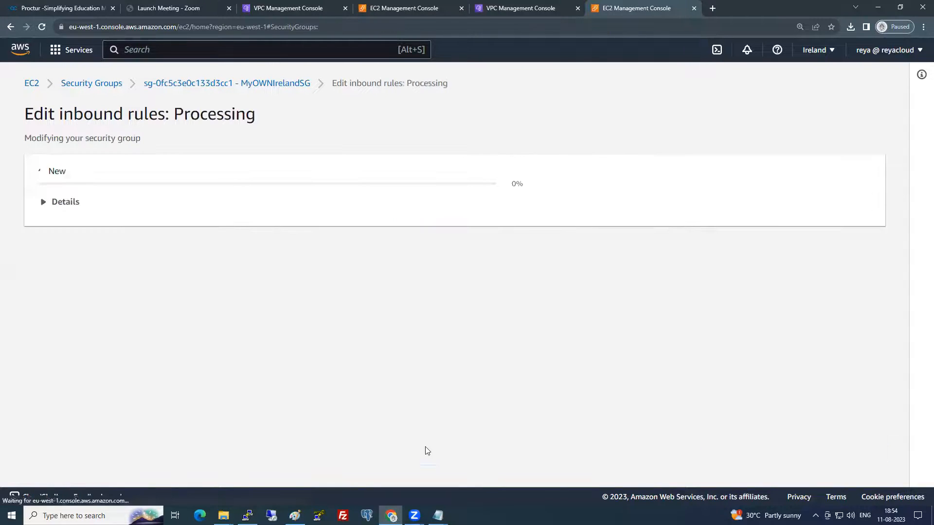
- Rerun the ssh -i 6PMIRELAND.pem command to 192.169.2.71 and answer yes to trust the host key
left_click(247, 515)
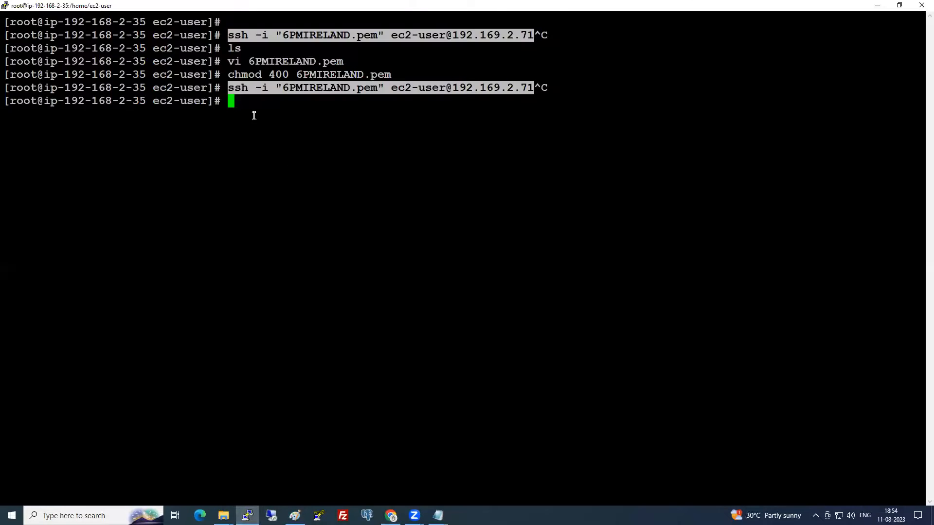
left_click_drag(230, 91, 530, 83)
right_click(507, 185)
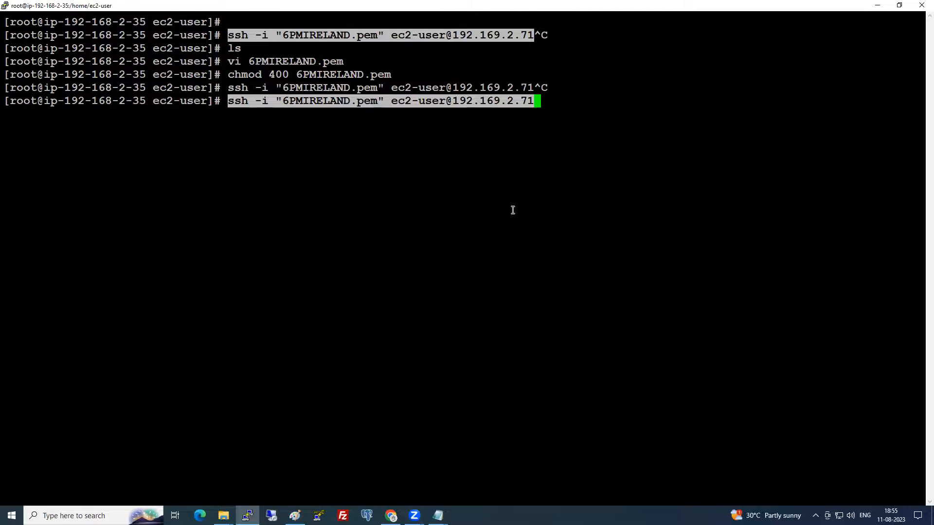
key("Return")
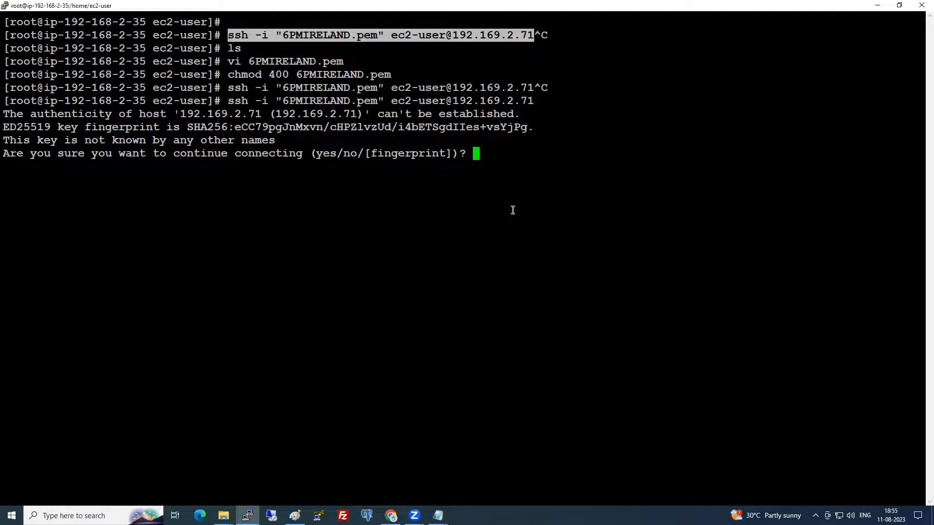
type("yes")
key("Return")
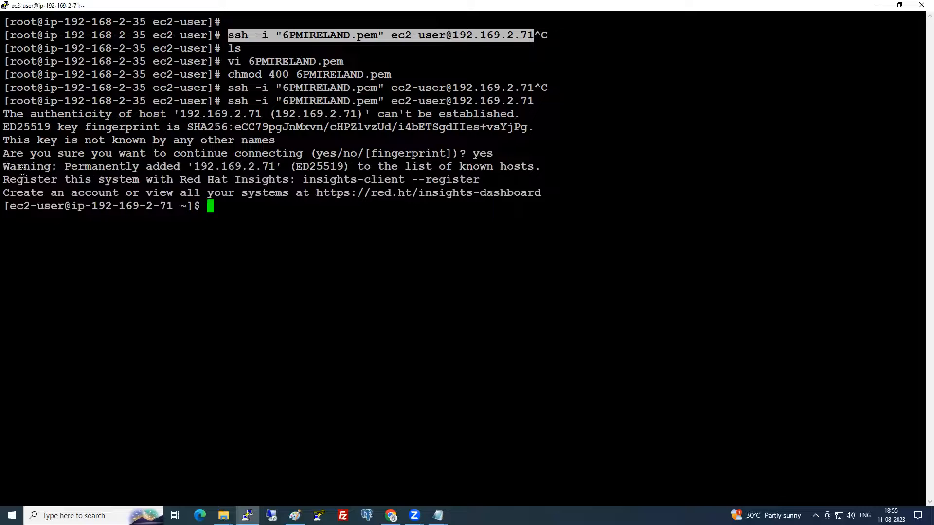
left_click_drag(96, 206, 170, 206)
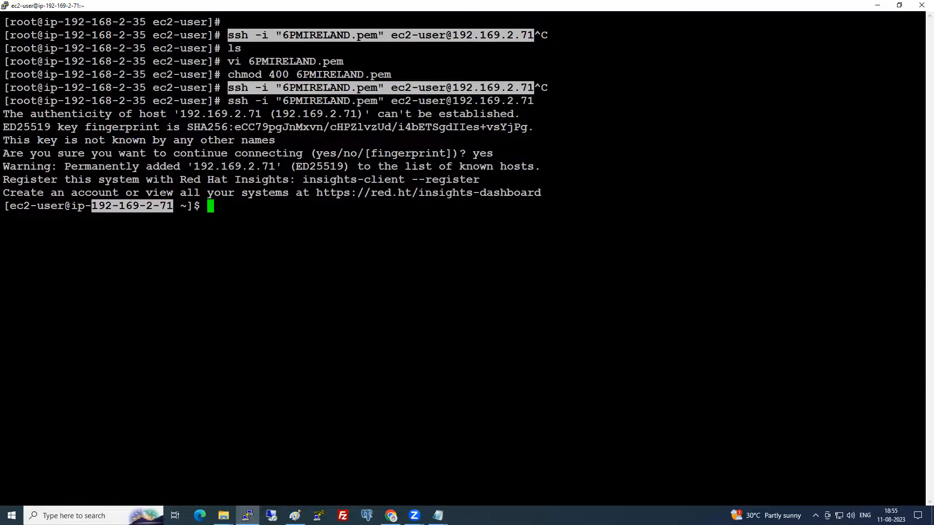
left_click(295, 515)
right_click(294, 515)
- Start a new Paint canvas and draw nine black ovals spread across it
left_click(282, 465)
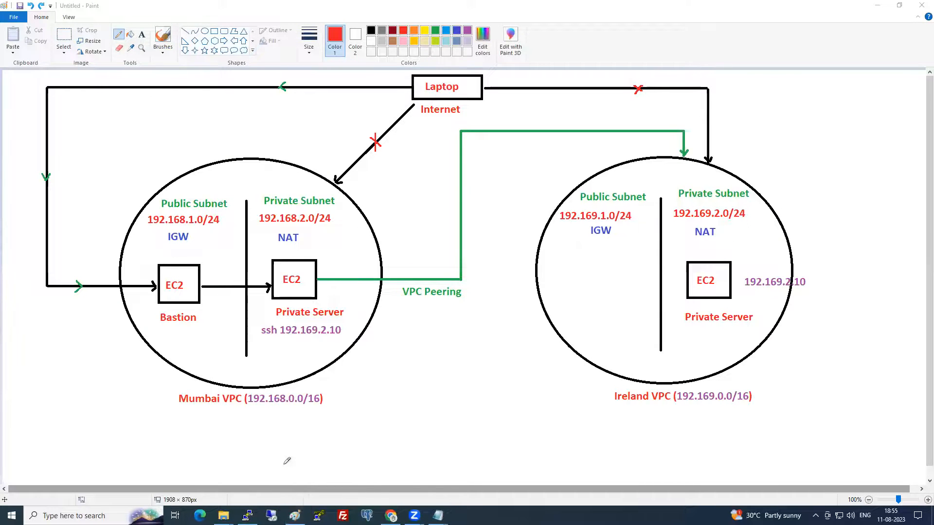
left_click(205, 31)
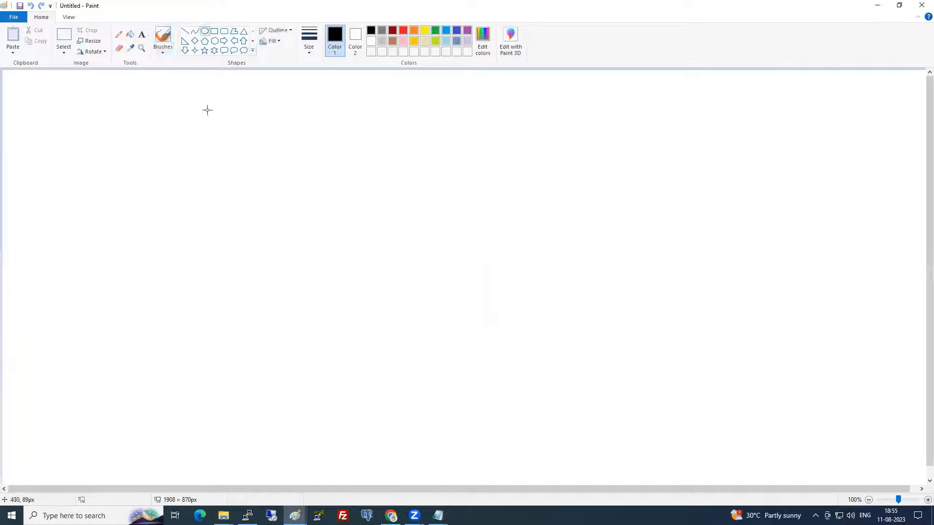
left_click_drag(207, 110, 306, 221)
left_click_drag(569, 99, 683, 196)
left_click_drag(631, 279, 729, 392)
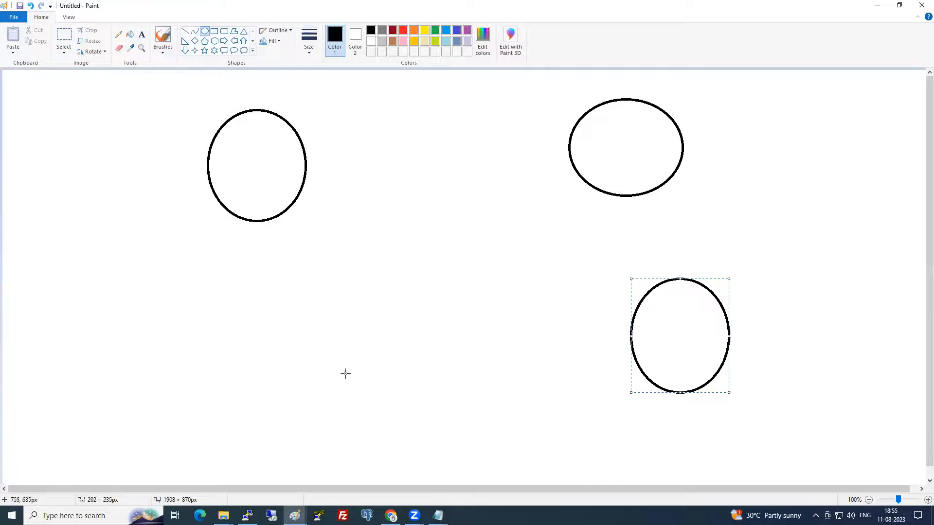
left_click_drag(346, 373, 439, 445)
left_click_drag(145, 295, 203, 373)
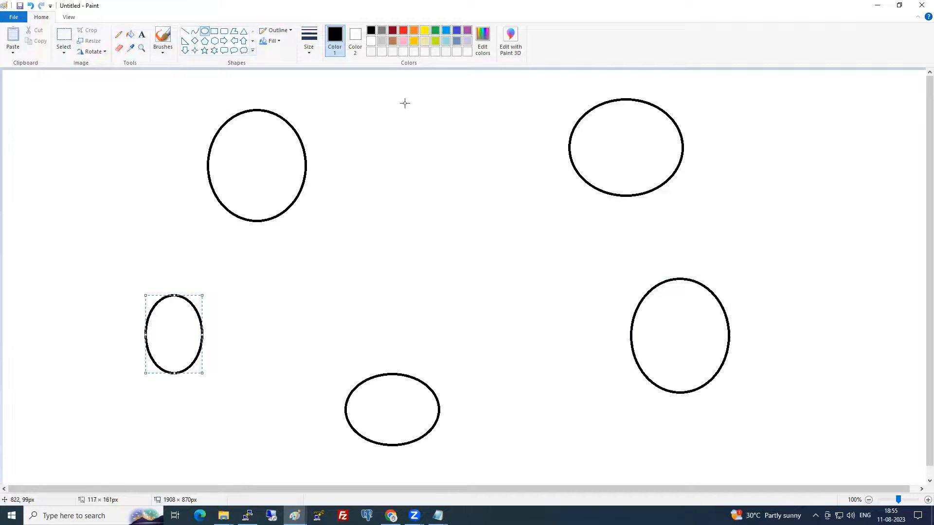
left_click_drag(405, 103, 488, 176)
left_click_drag(478, 368, 617, 464)
left_click_drag(257, 304, 314, 385)
left_click_drag(298, 346, 278, 382)
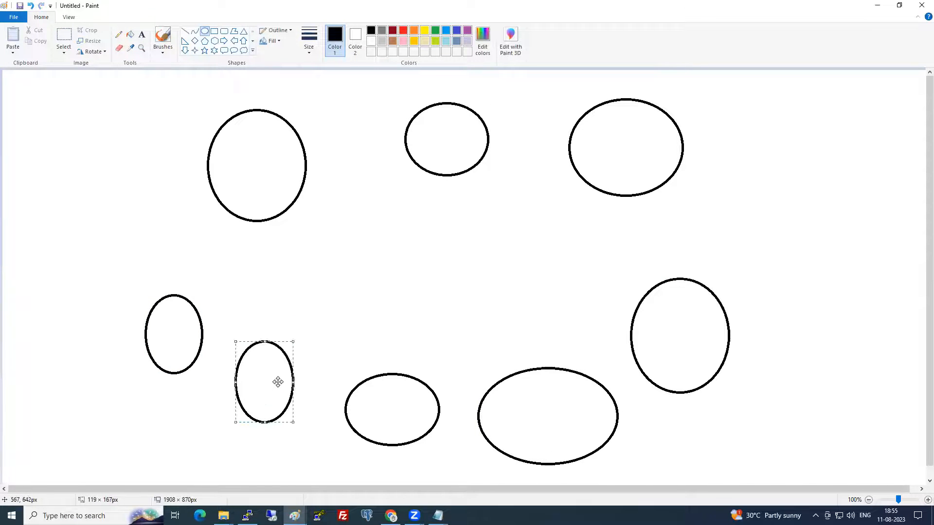
- Sketch red pencil lines connecting the ovals, then undo them all
left_click(118, 34)
left_click(315, 47)
left_click(331, 106)
left_click(403, 30)
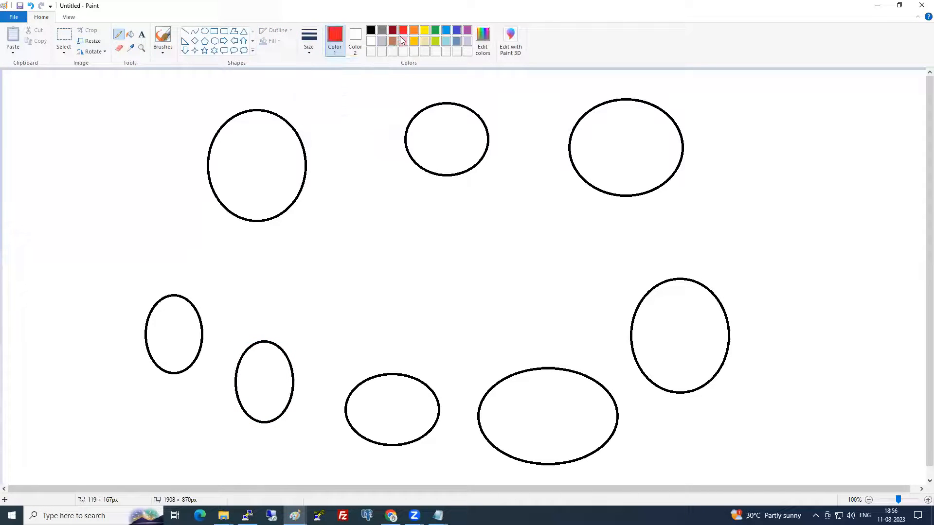
left_click_drag(296, 136, 422, 131)
left_click_drag(489, 142, 604, 169)
left_click_drag(558, 345, 498, 160)
left_click_drag(599, 189, 641, 355)
left_click_drag(384, 378, 588, 376)
left_click_drag(275, 195, 466, 370)
left_click_drag(591, 192, 246, 400)
left_click_drag(272, 167, 760, 404)
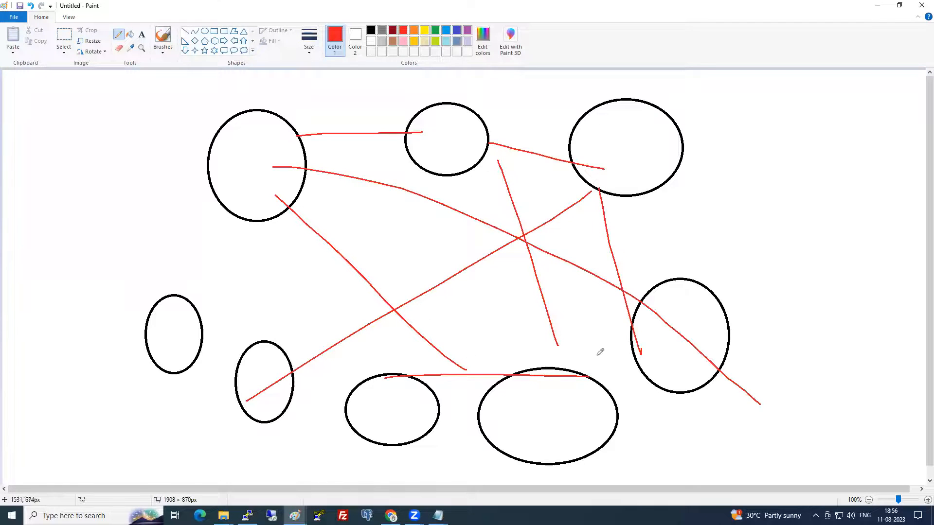
left_click_drag(463, 137, 217, 442)
mouse_move(203, 316)
left_mouse_down()
mouse_move(357, 306)
mouse_move(689, 433)
left_mouse_up()
mouse_move(627, 115)
left_mouse_down()
mouse_move(273, 286)
mouse_move(178, 193)
left_mouse_up()
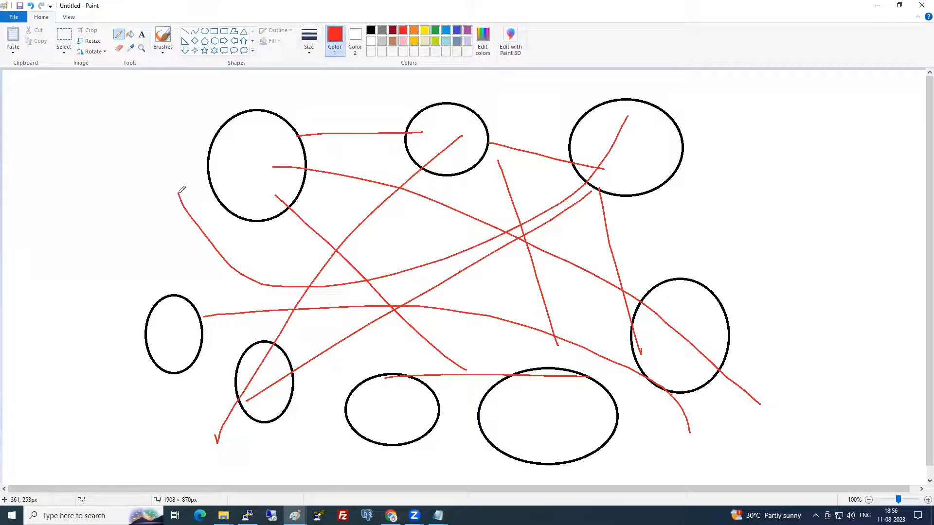
key("ctrl+z")
key("ctrl+z")
key("ctrl+z")
key("ctrl+z")
key("ctrl+z")
key("ctrl+z")
key("ctrl+z")
key("ctrl+z")
key("ctrl+z")
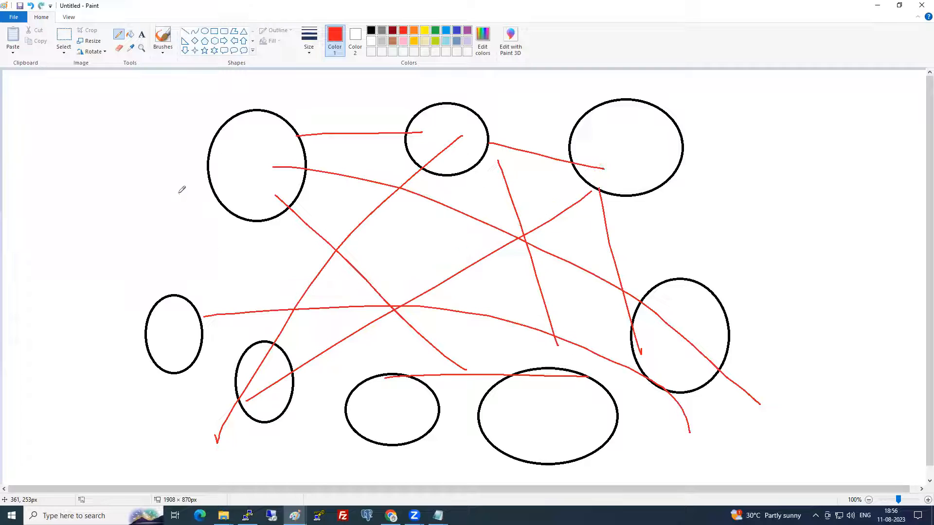
key("ctrl+z")
key("ctrl+z")
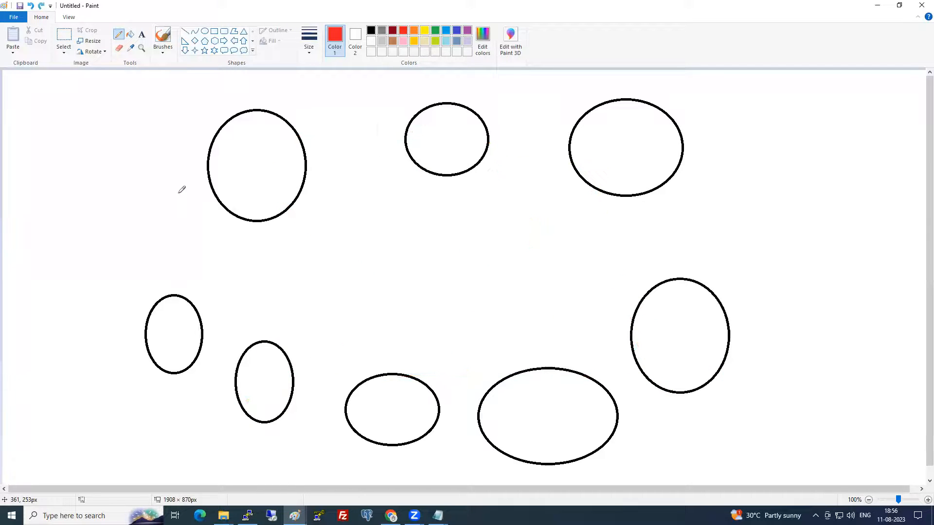
- Add the label 'Transit Gateway' at the centre of the canvas
left_click(141, 34)
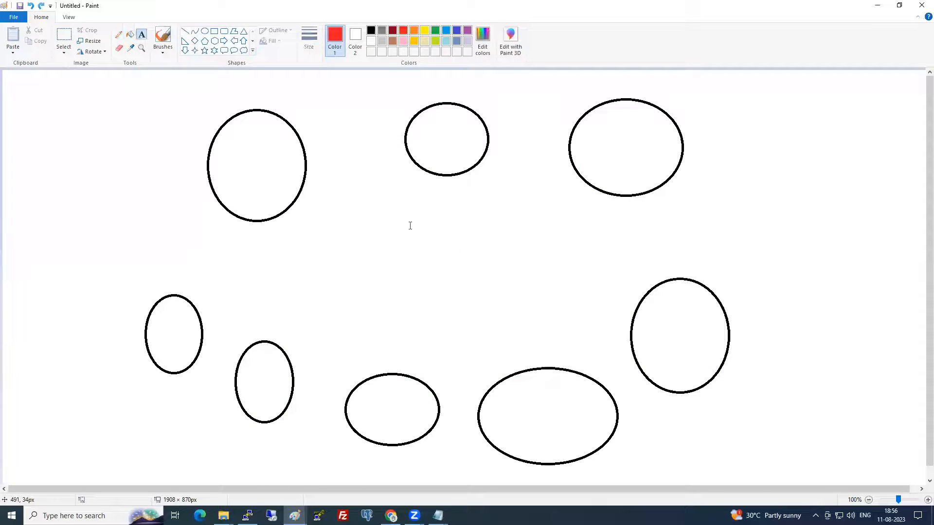
left_click(403, 251)
type("Transit Gateway")
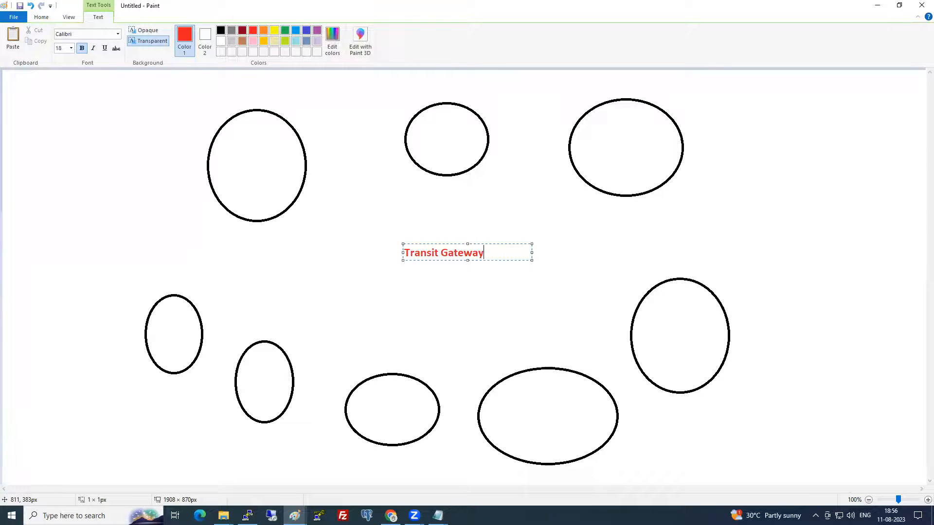
left_click(419, 297)
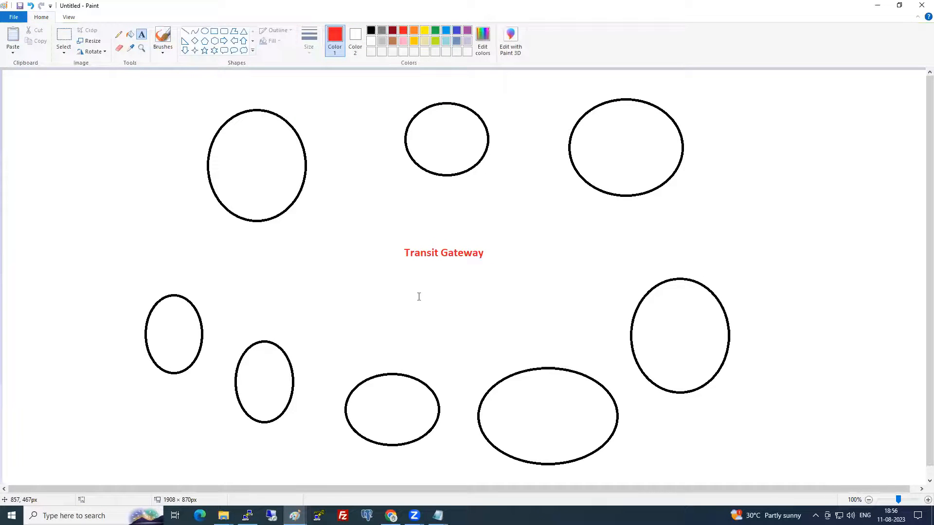
- Draw pencil lines connecting Transit Gateway to all eight surrounding ovals
left_click(124, 32)
left_click_drag(303, 181, 408, 242)
left_click_drag(452, 178, 444, 227)
left_click_drag(566, 172, 483, 242)
left_click_drag(615, 324, 483, 258)
left_click_drag(513, 380, 469, 281)
left_click_drag(414, 388, 459, 274)
left_click_drag(290, 344, 389, 275)
left_click_drag(213, 298, 387, 259)
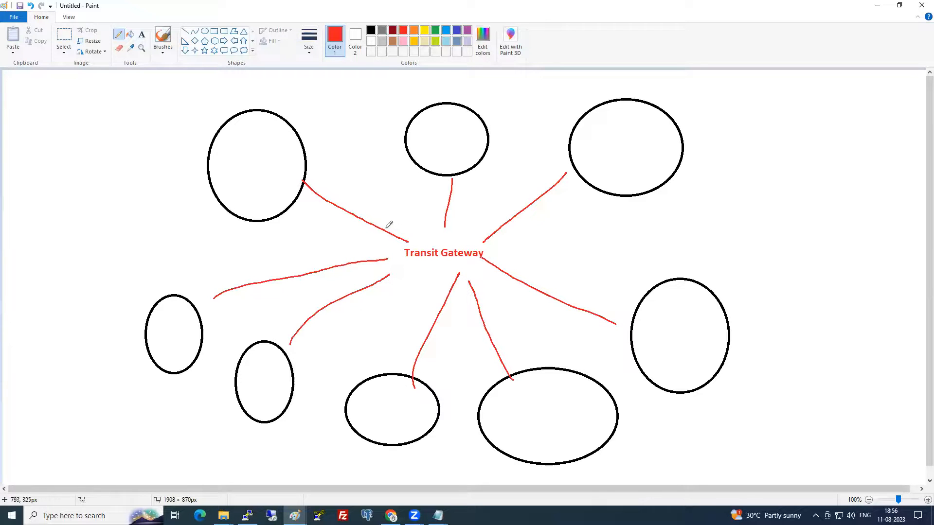
- Draw blue lines and arrowed paths across and between the ovals
left_click(446, 30)
mouse_move(275, 143)
left_mouse_down()
mouse_move(328, 170)
mouse_move(384, 409)
left_mouse_up()
mouse_move(338, 178)
left_mouse_down()
mouse_move(472, 147)
mouse_move(606, 175)
mouse_move(621, 159)
left_mouse_up()
left_click_drag(364, 215, 597, 413)
mouse_move(448, 235)
left_mouse_down()
mouse_move(479, 243)
mouse_move(621, 348)
left_mouse_up()
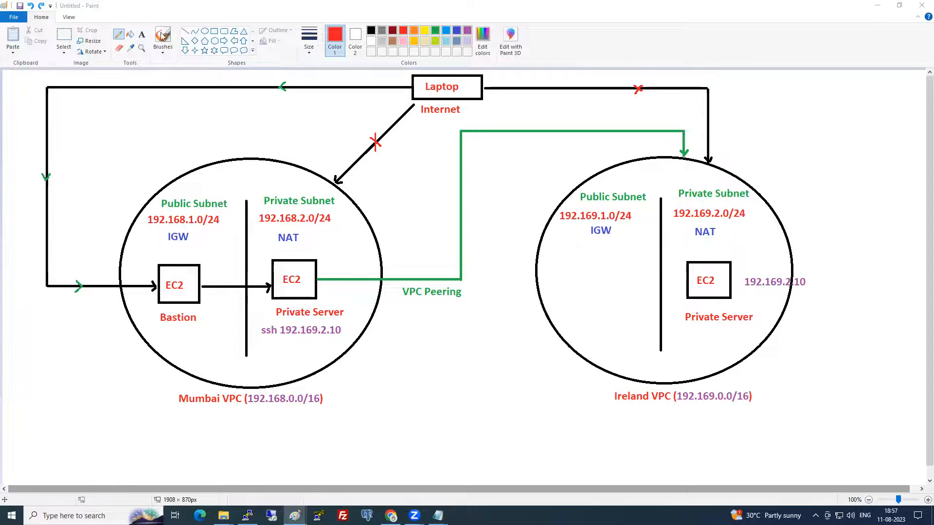
- Sketch a red arc from the Mumbai to the Ireland subnets, then undo it
left_click(212, 32)
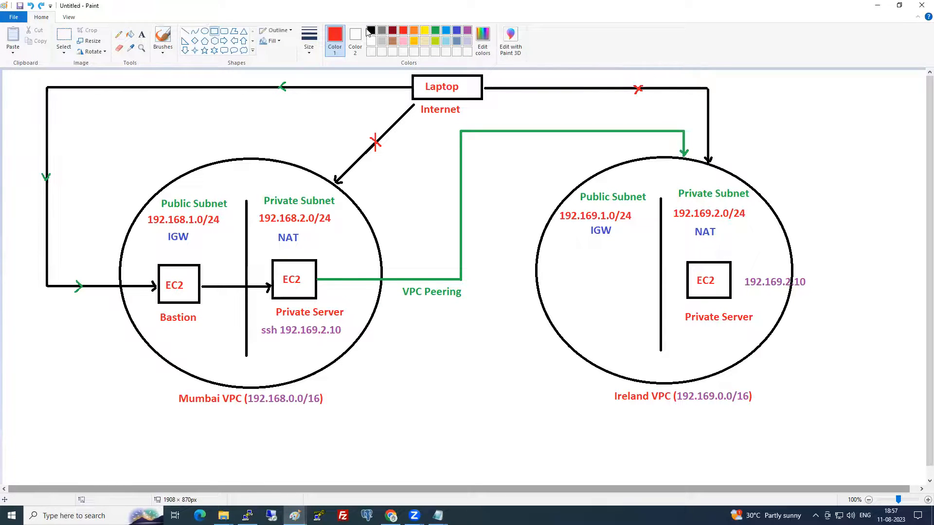
left_click(118, 34)
mouse_move(291, 222)
left_mouse_down()
mouse_move(542, 170)
mouse_move(620, 220)
left_mouse_up()
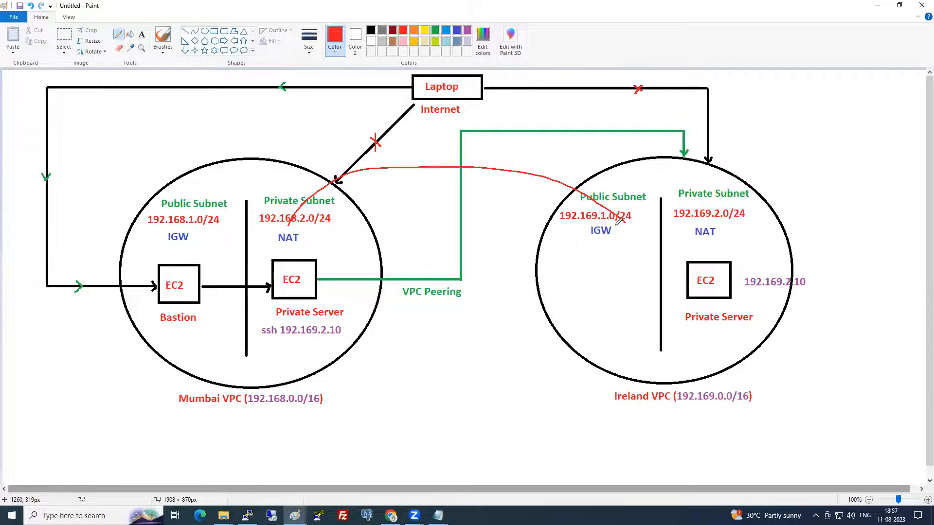
key("ctrl+z")
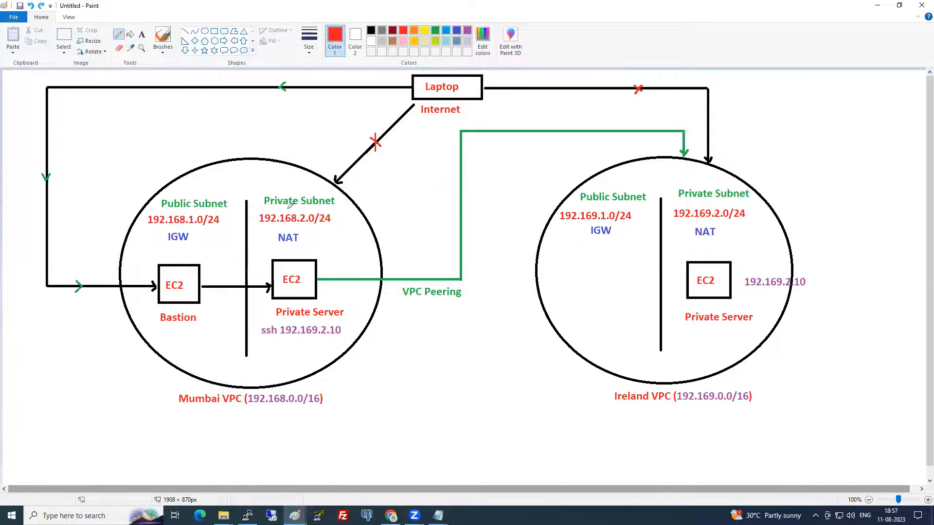
- Draw a black rectangle below the gap between the Mumbai and Ireland VPCs
left_click(212, 32)
left_click_drag(409, 394, 504, 446)
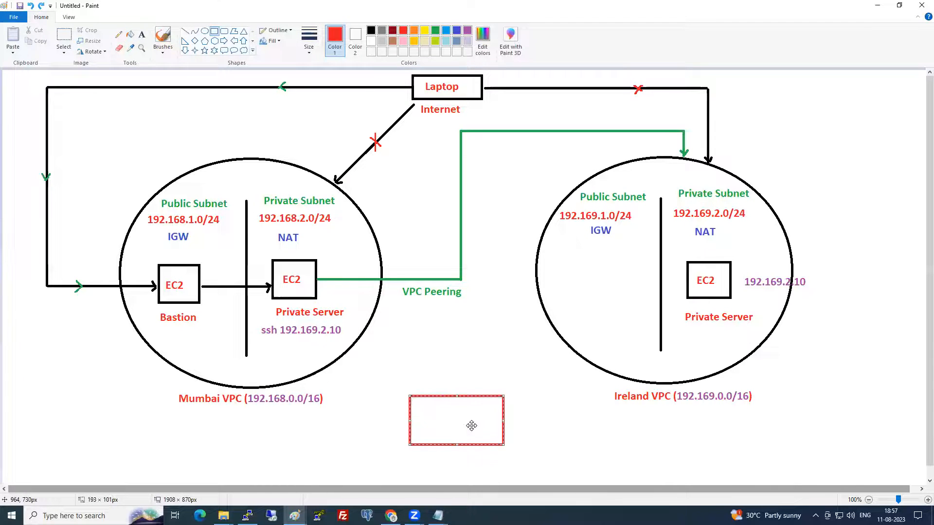
left_click(370, 30)
left_click(567, 413)
left_click(142, 35)
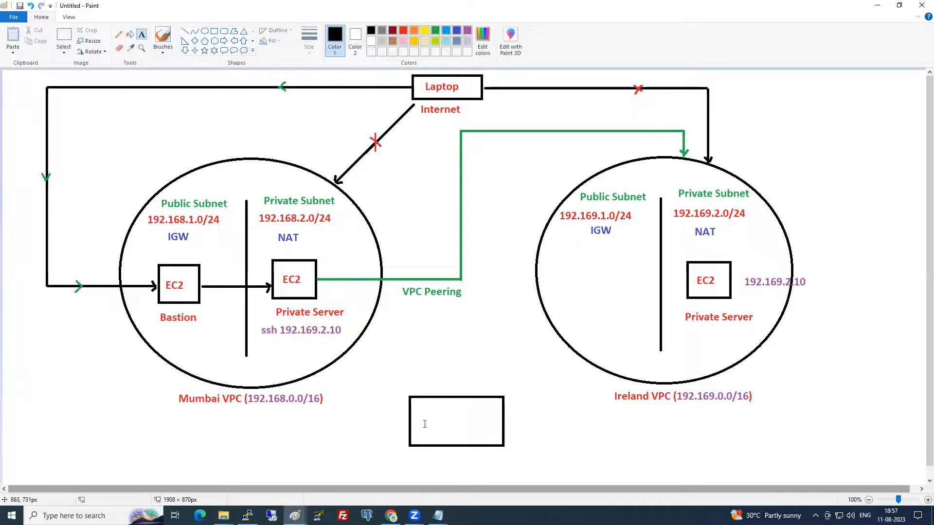